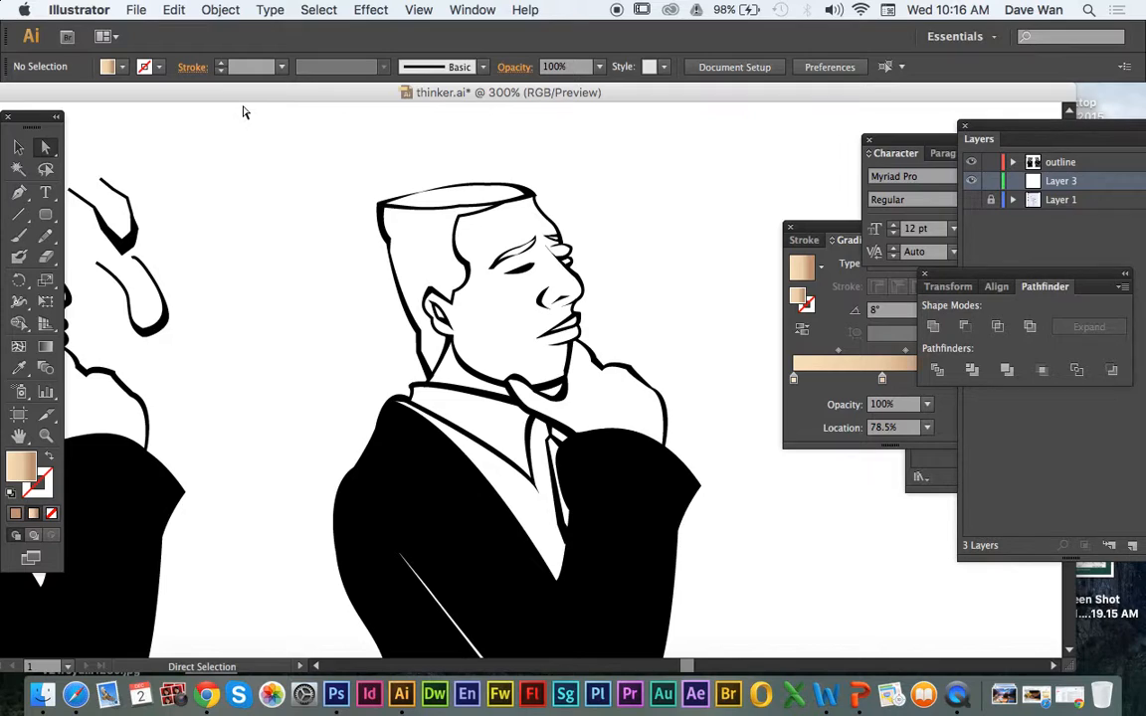
- Move the Character panel out of the way and reposition the Layers panel so its layer rows are fully accessible
left_click(911, 152)
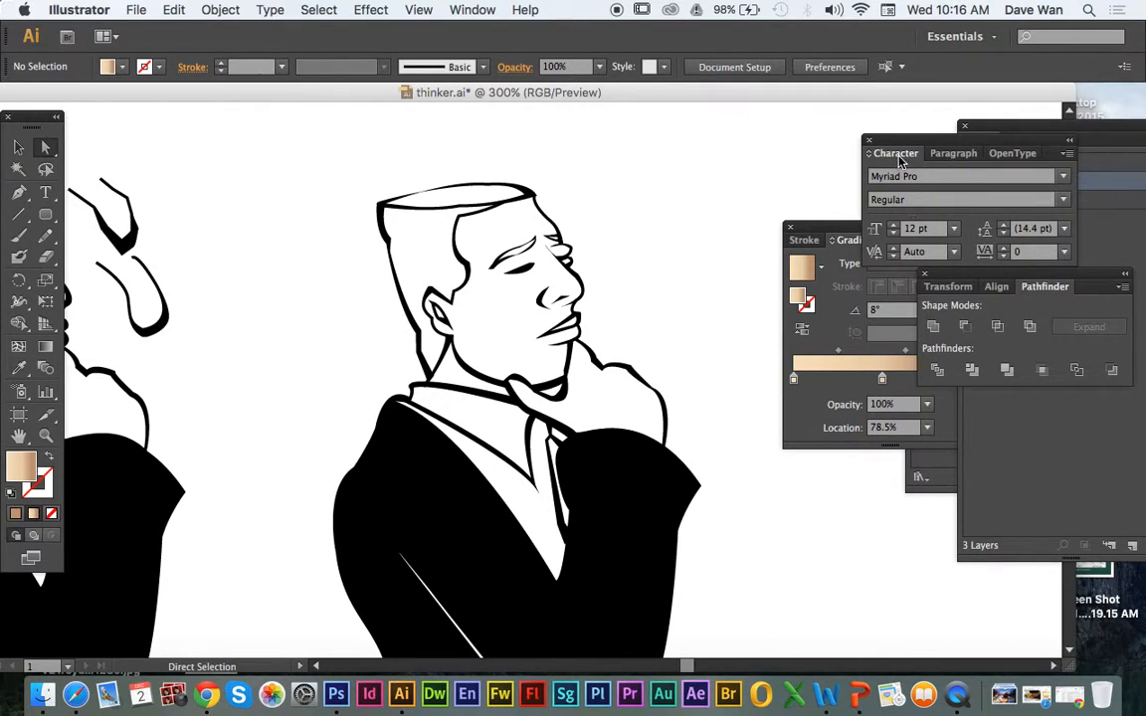
left_click_drag(902, 148, 978, 400)
left_click(1032, 238)
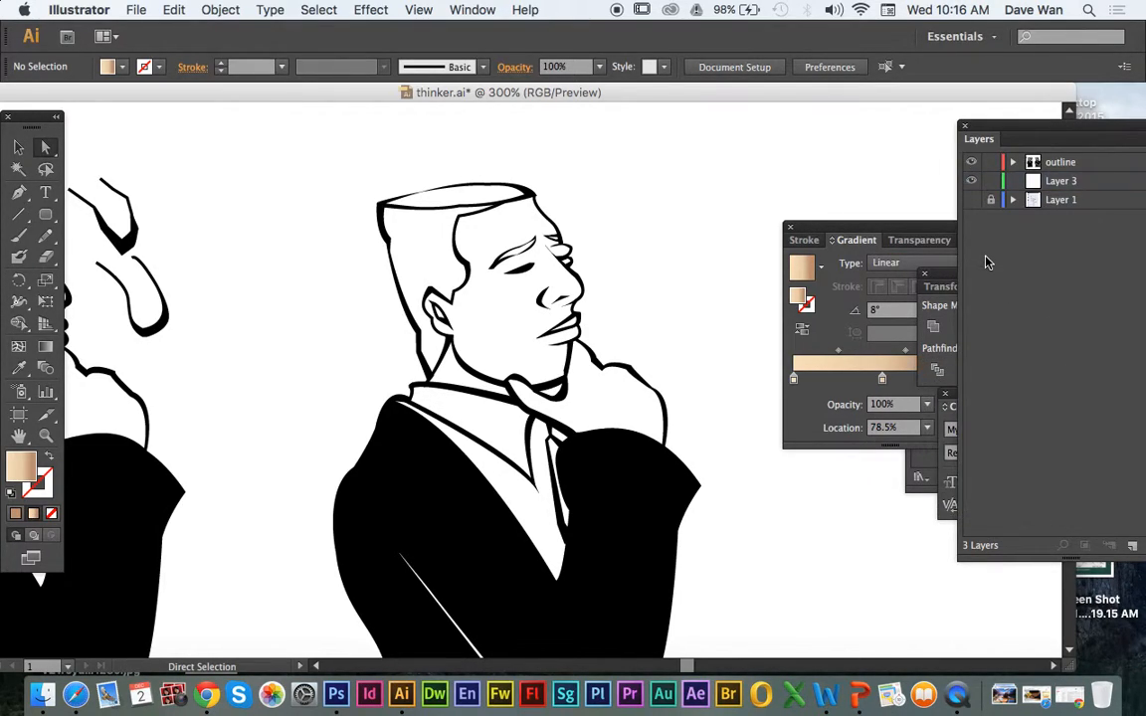
left_click_drag(1015, 136, 928, 121)
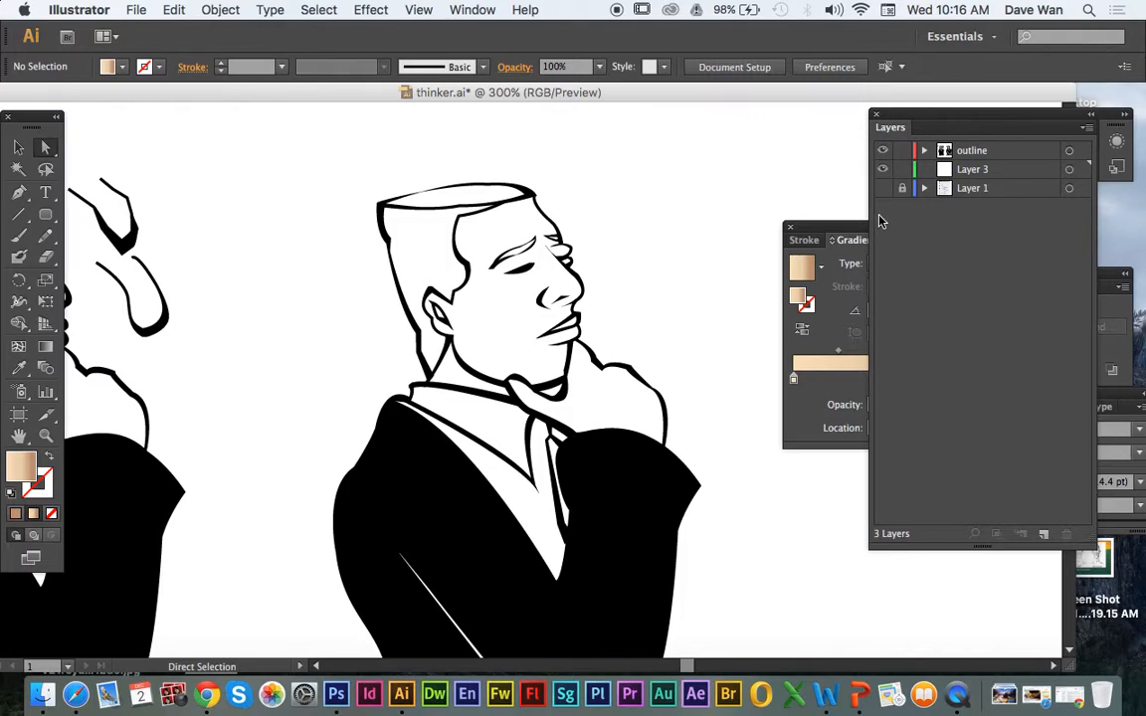
- Lock the outline layer, then show the Layer 1 sketch for comparison and hide it again
left_click(903, 150)
left_click(882, 191)
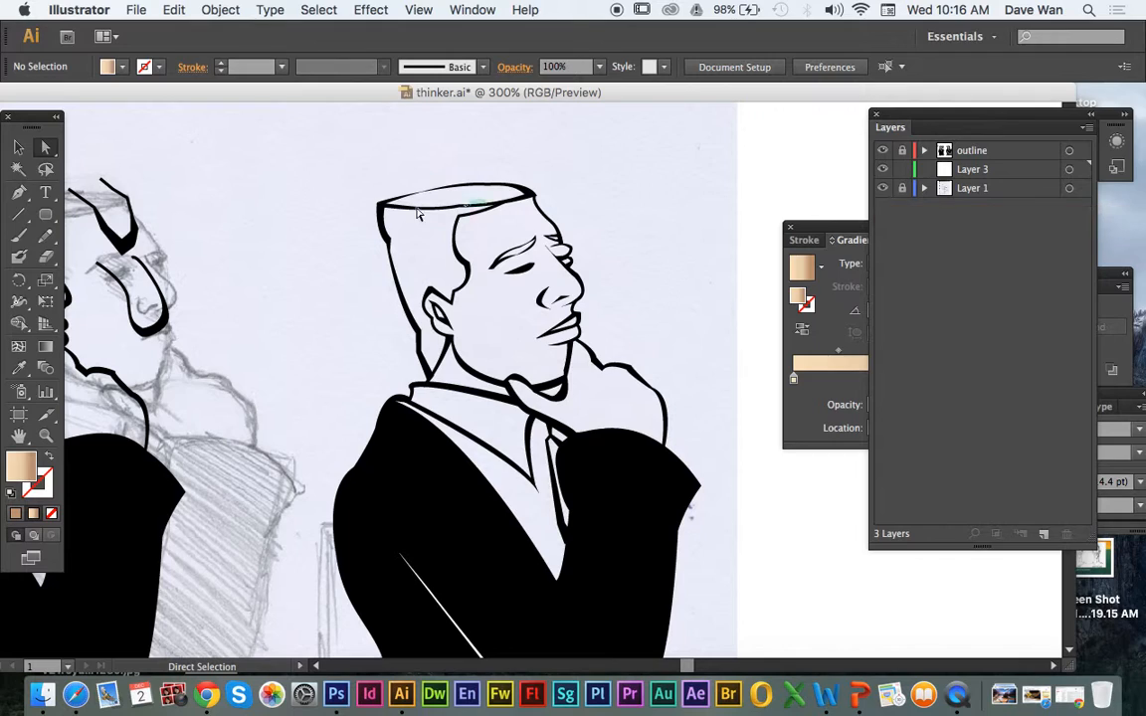
left_click(881, 188)
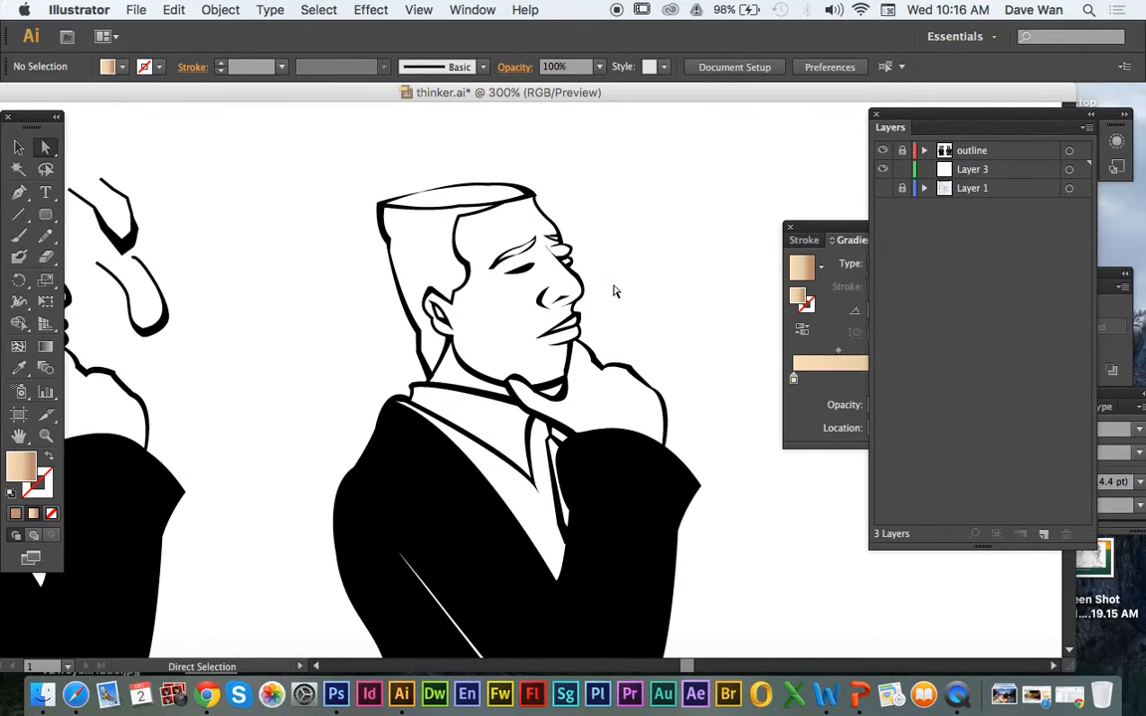
- Replace the empty Layer 3 beneath the outline layer with a new layer and name it color
key("super+minus")
key("super+minus")
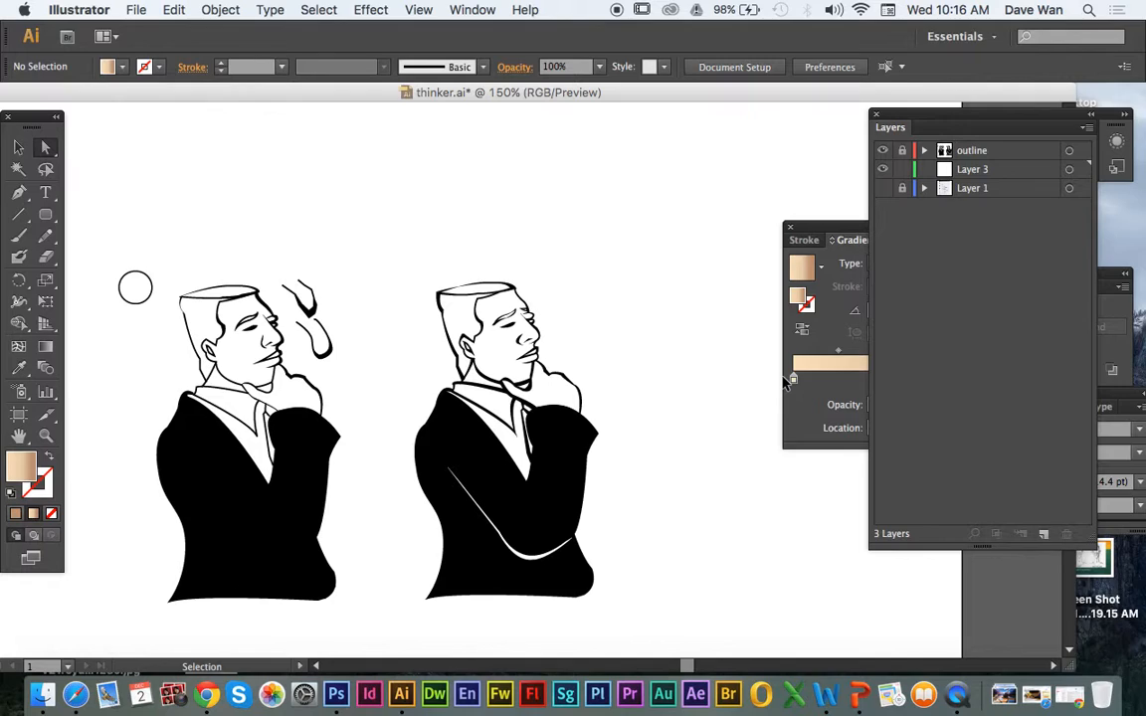
key("super+plus")
key("super+plus")
key("super+plus")
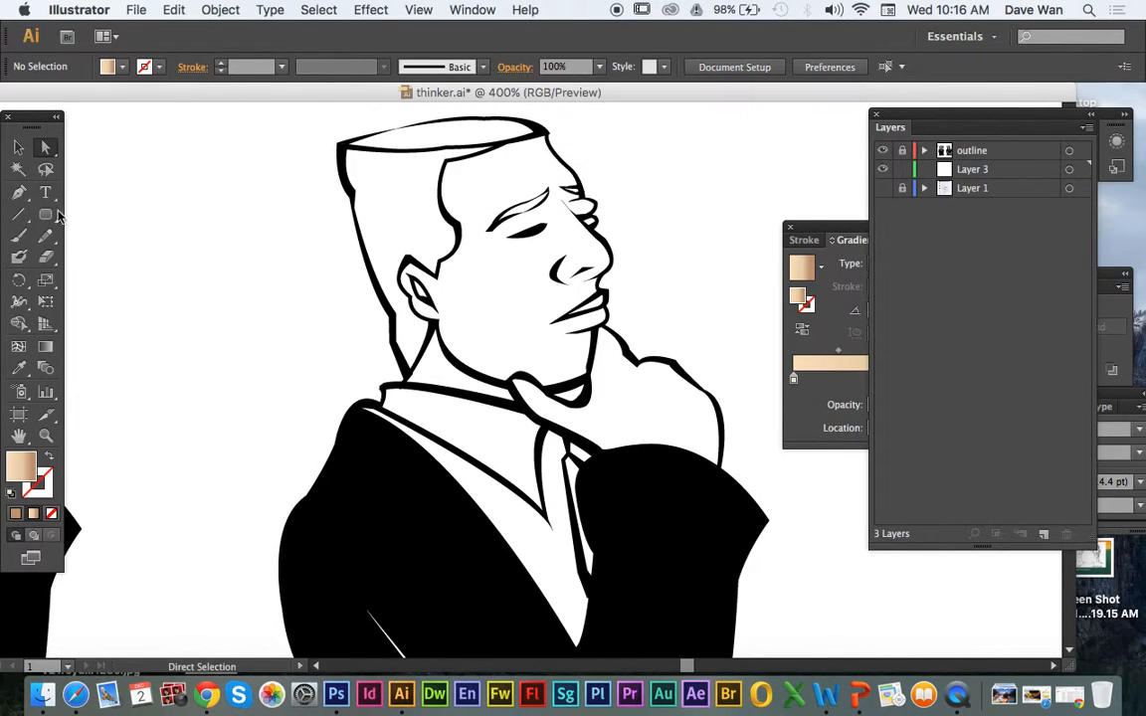
left_click(979, 172)
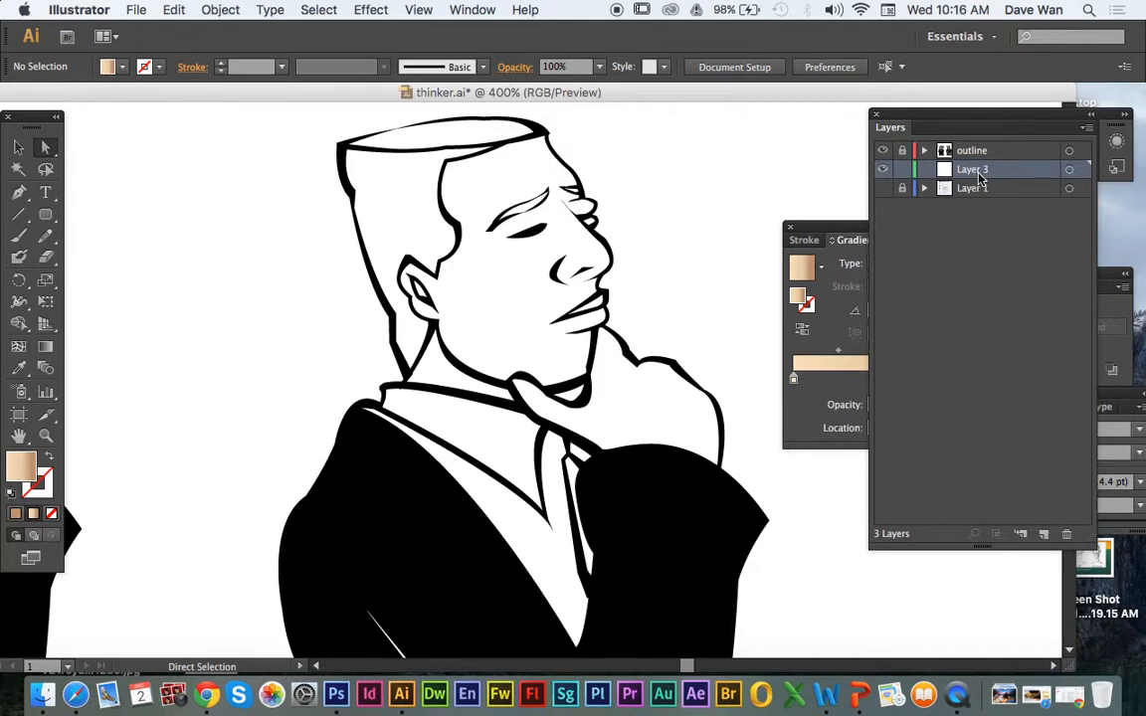
left_click(1067, 534)
left_click(1044, 534)
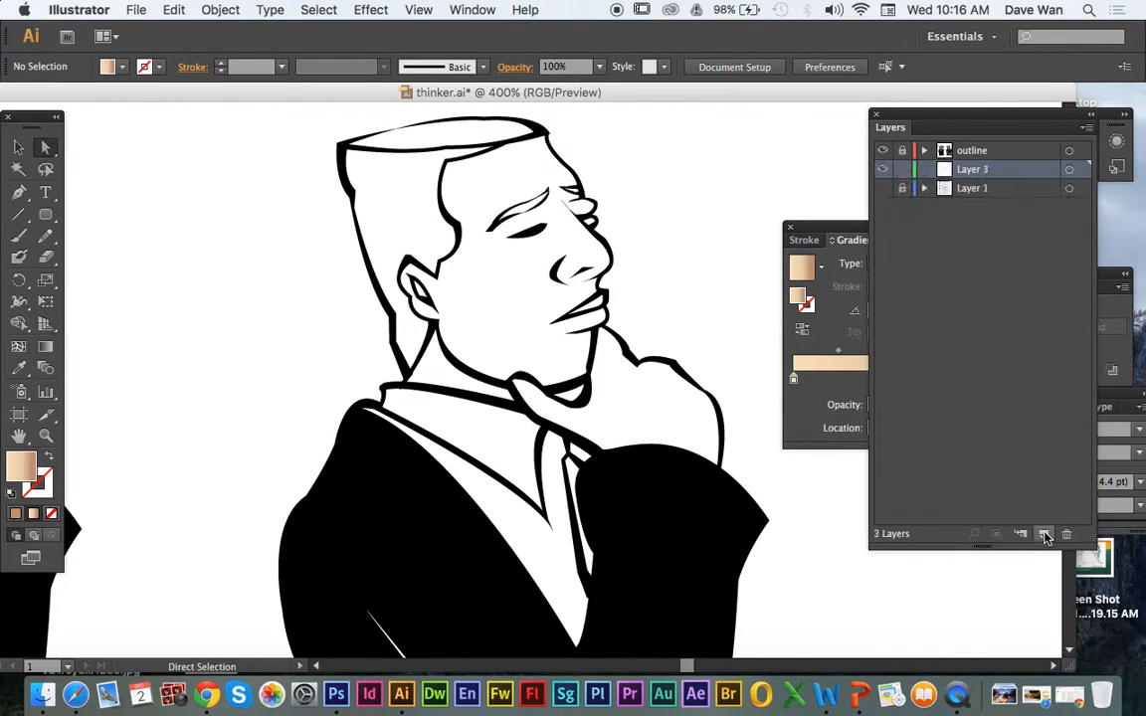
double_click(970, 170)
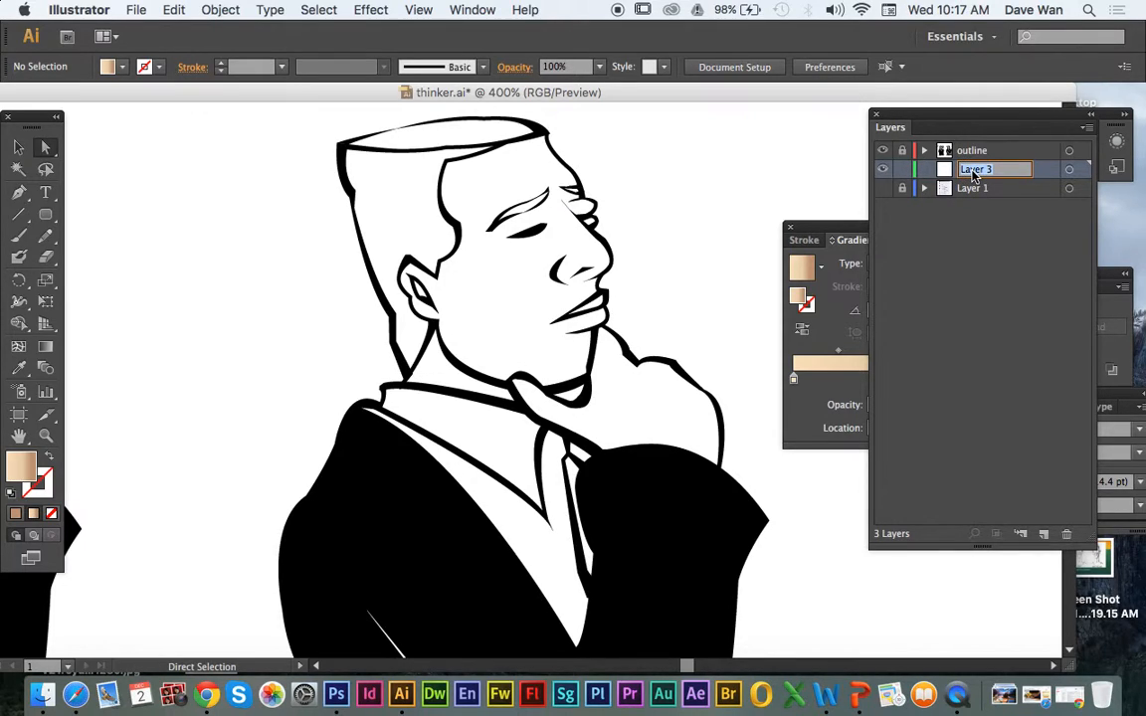
key("Return")
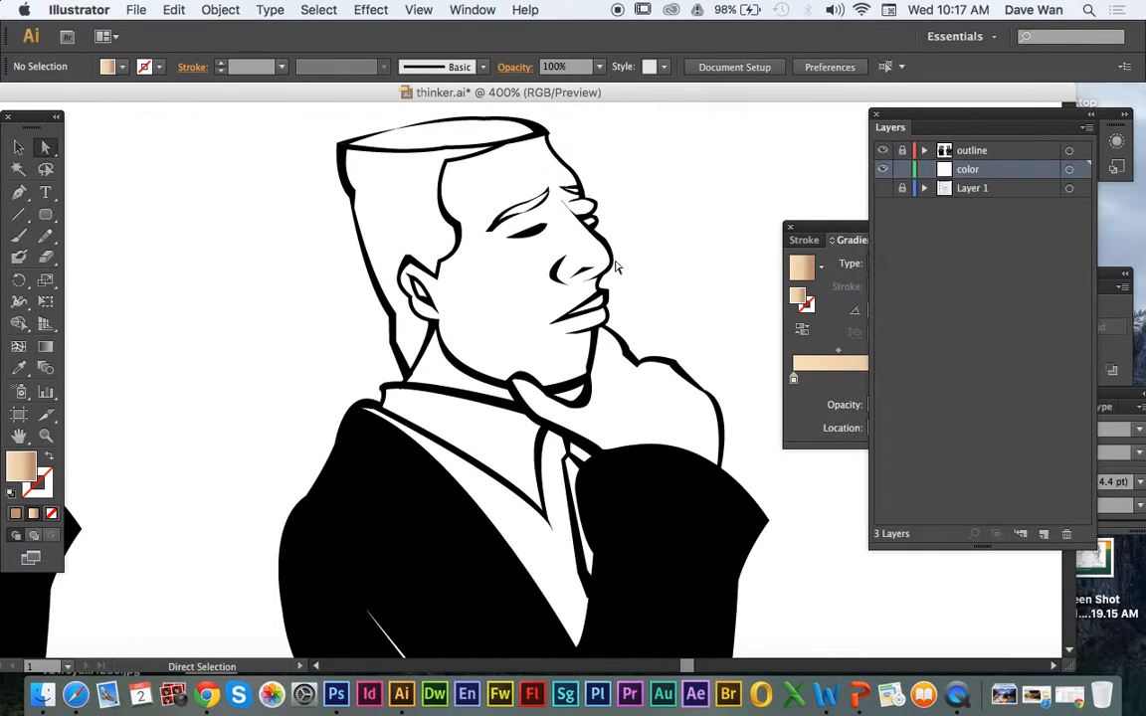
- With a solid tan fill and no stroke, start a Pen path along the shirt collar from the hand to the back of the neck
left_click(18, 192)
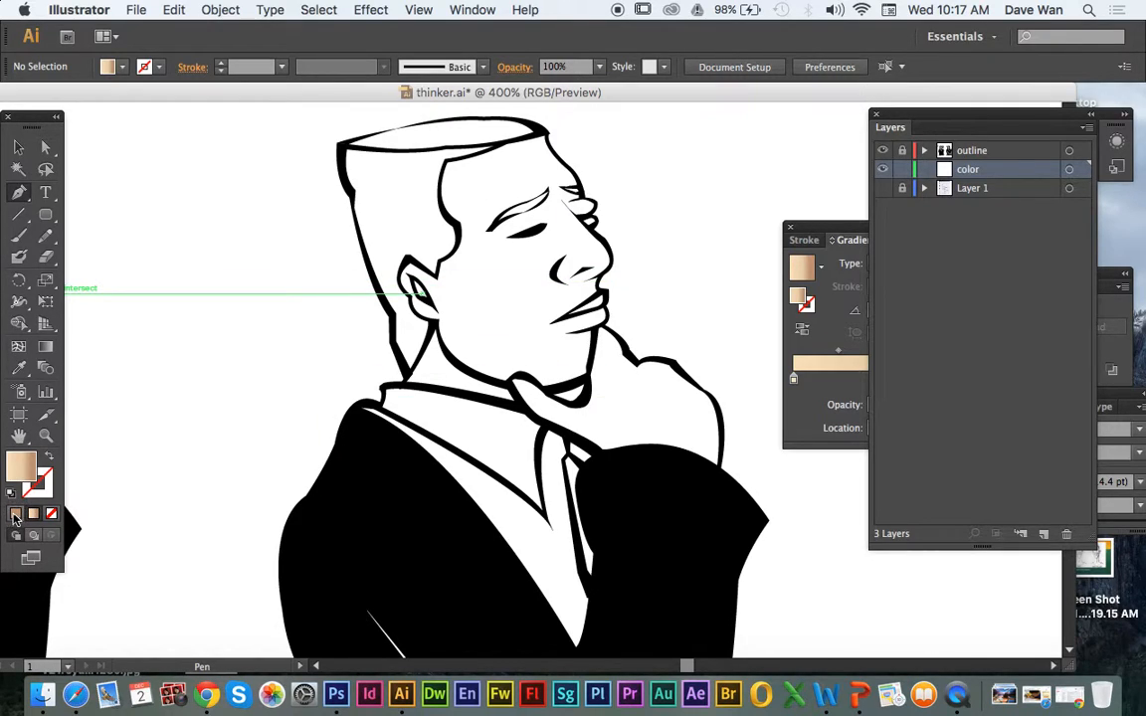
left_click(15, 515)
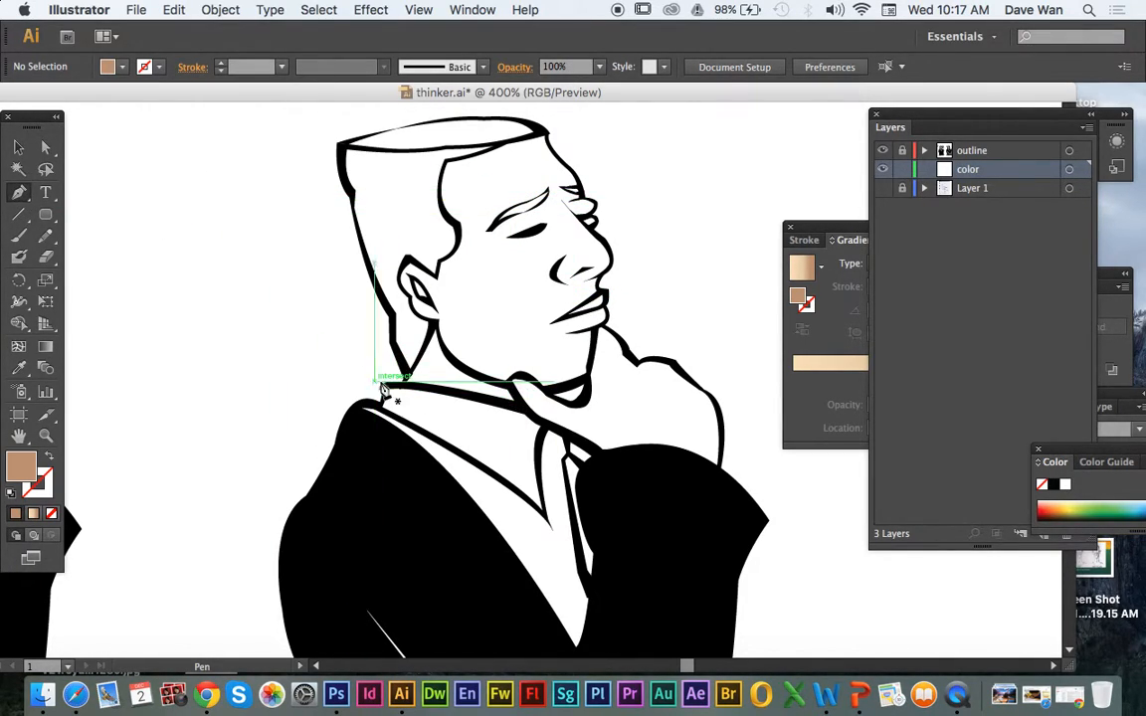
left_click(518, 408)
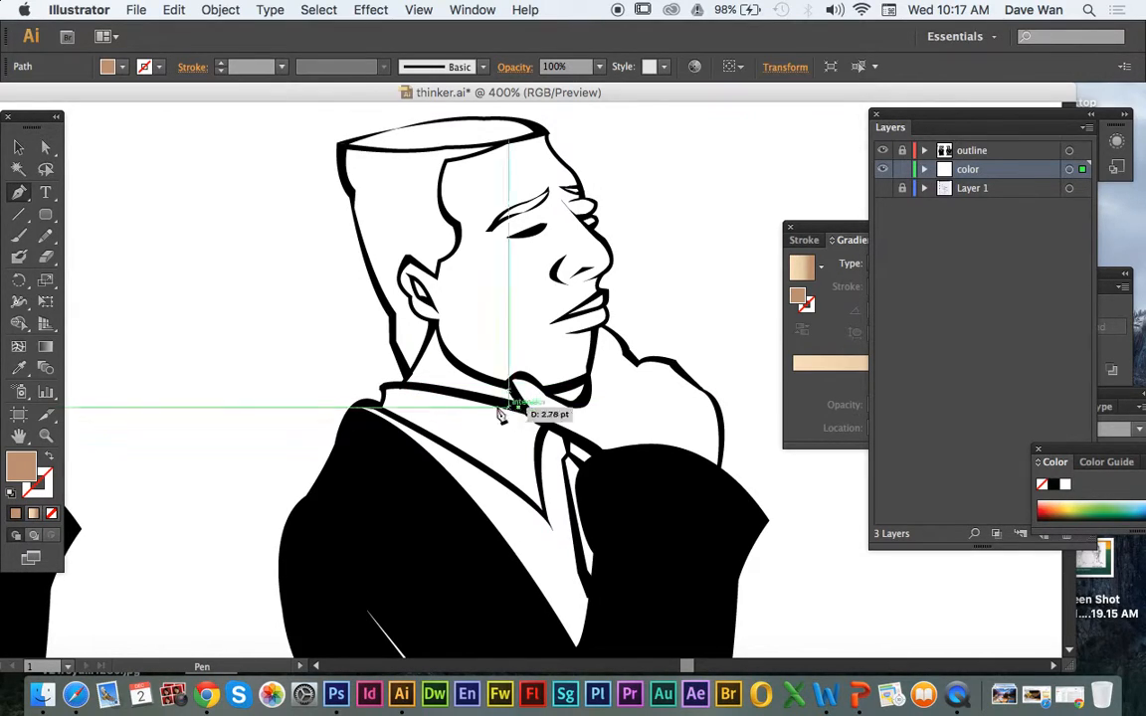
left_click(386, 383)
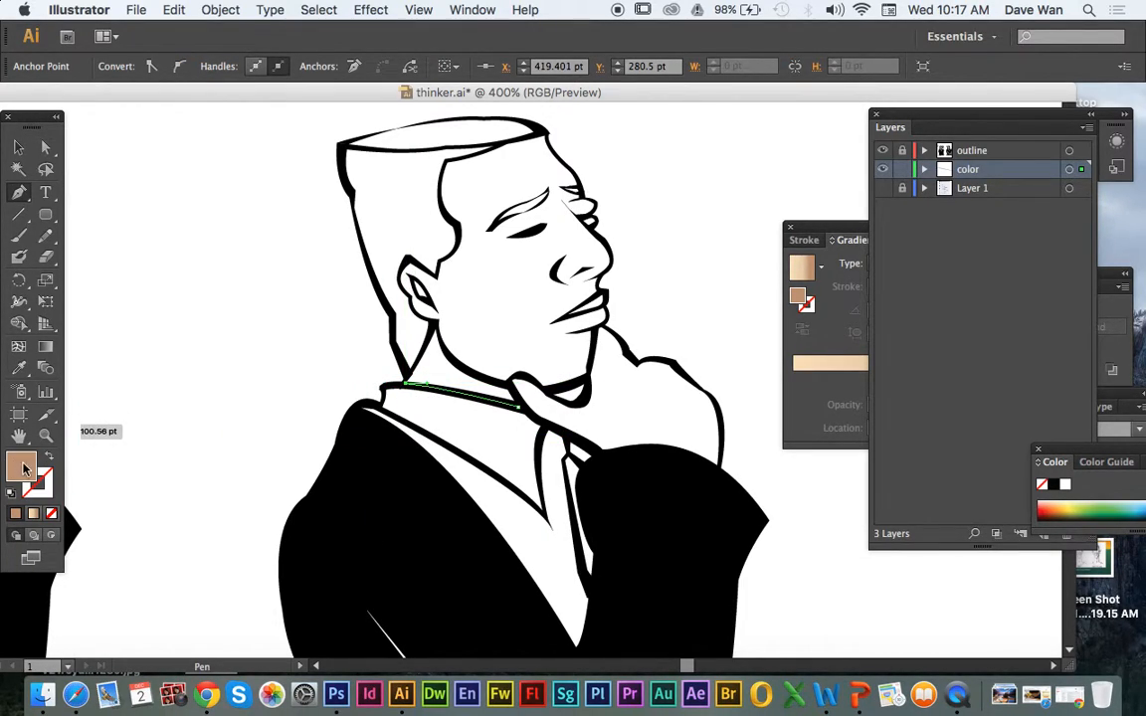
left_click(46, 481)
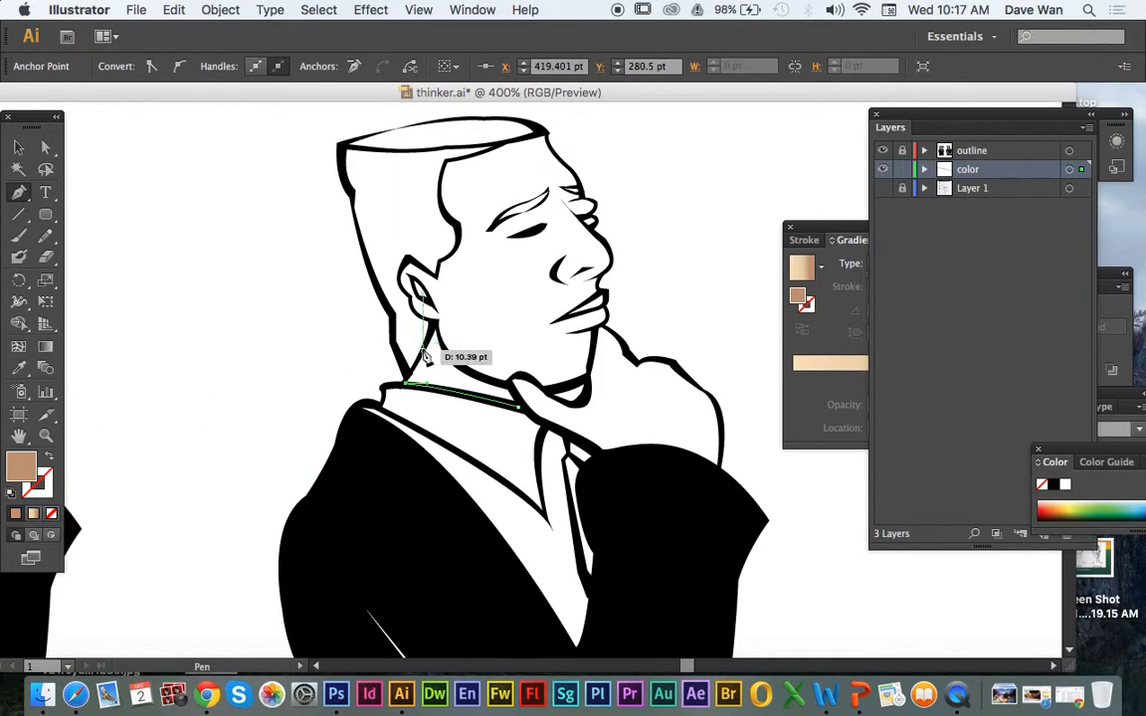
- Continue the tan skin path up the back of the neck to the base of the earlobe
left_click(436, 322)
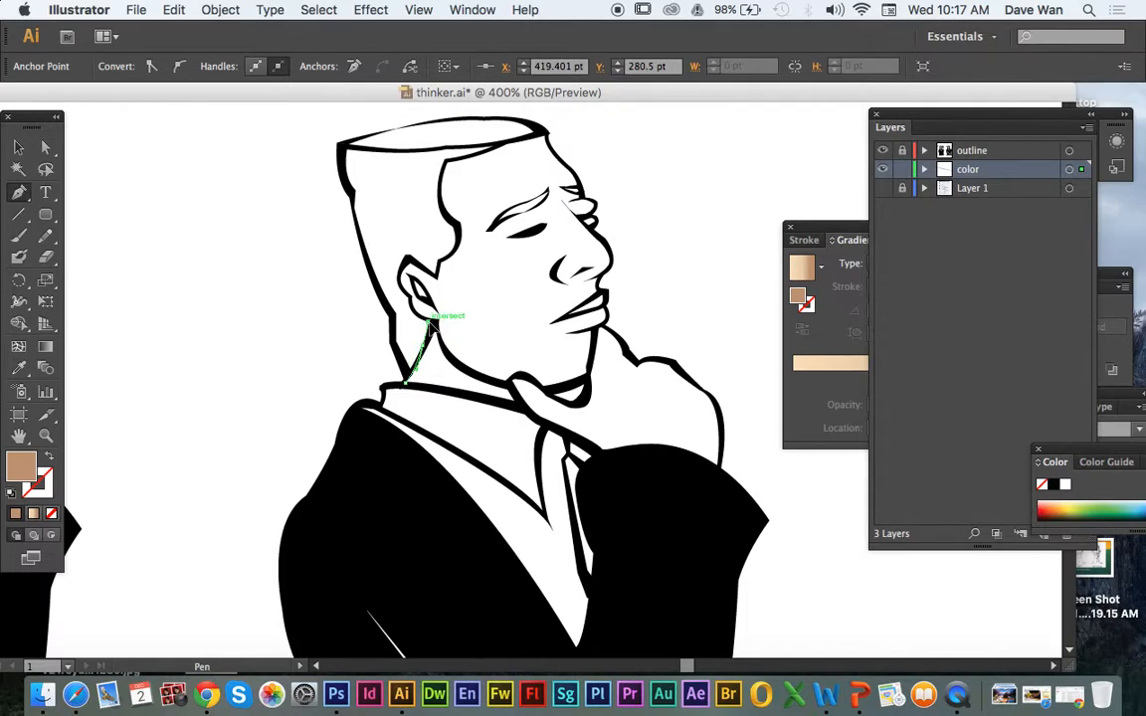
left_click_drag(428, 325, 428, 323)
left_click(421, 346)
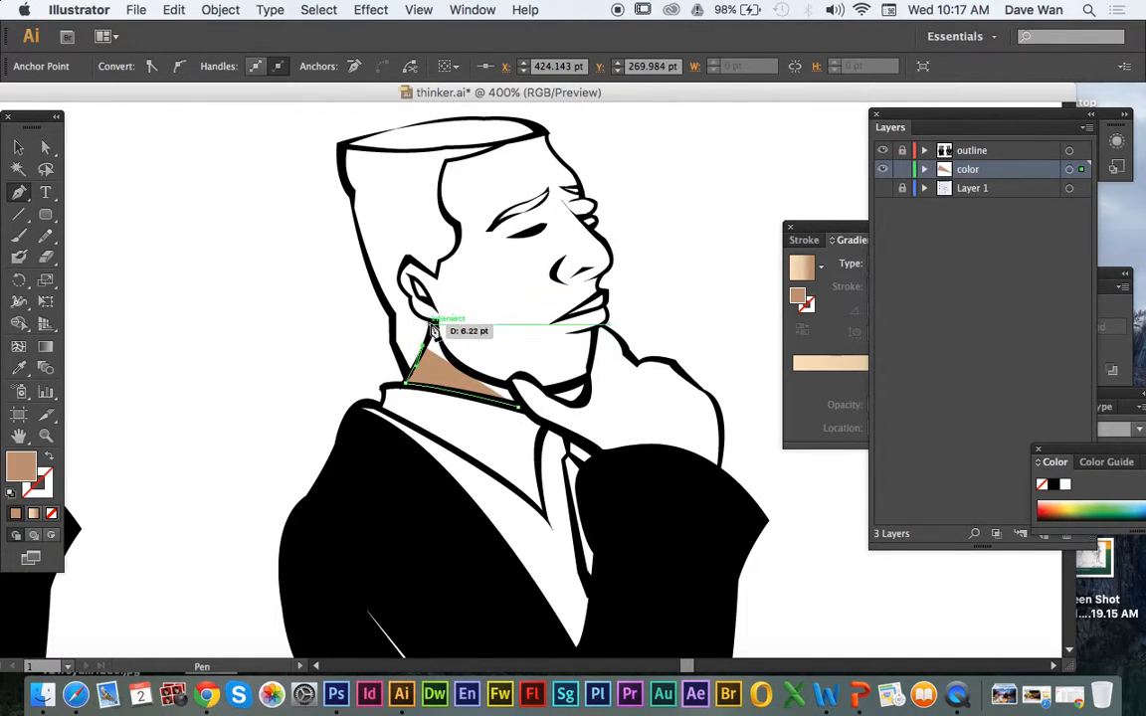
left_click(432, 326)
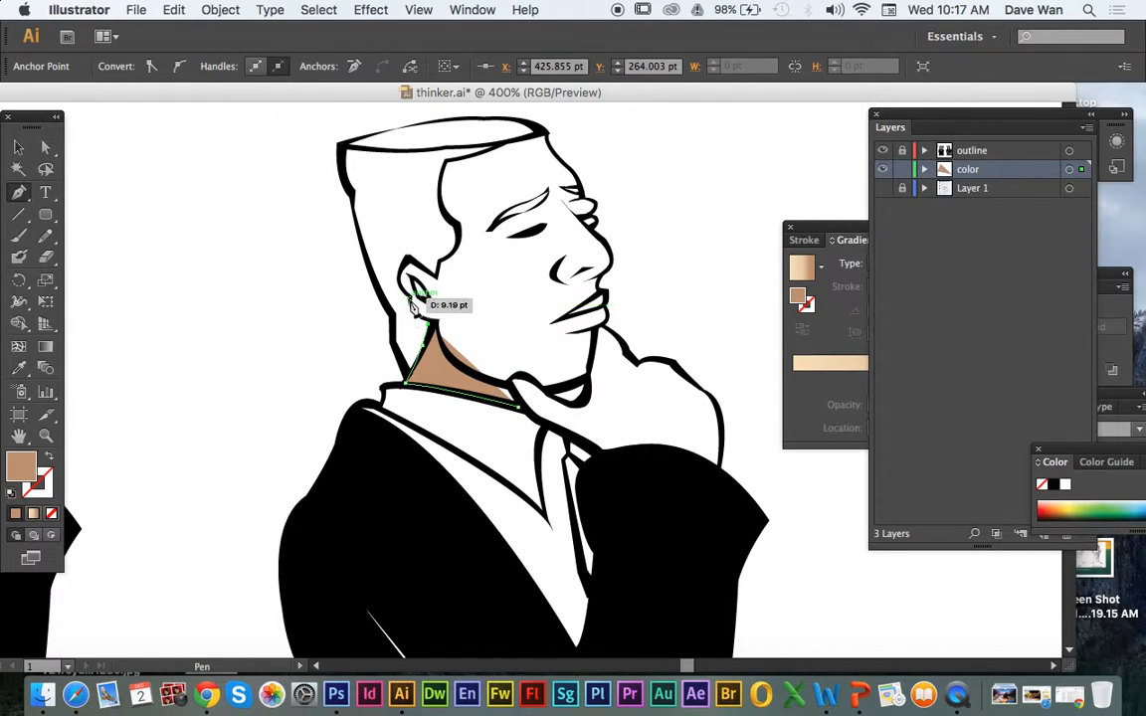
left_click(409, 301)
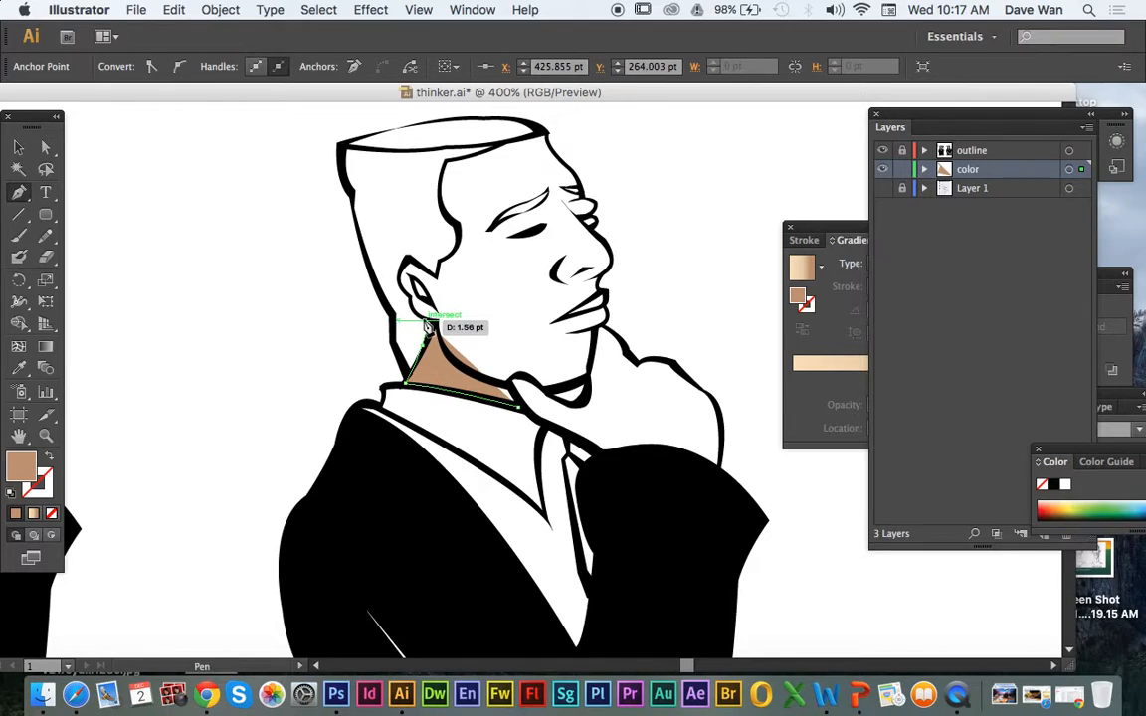
key("super+equal")
key("super+equal")
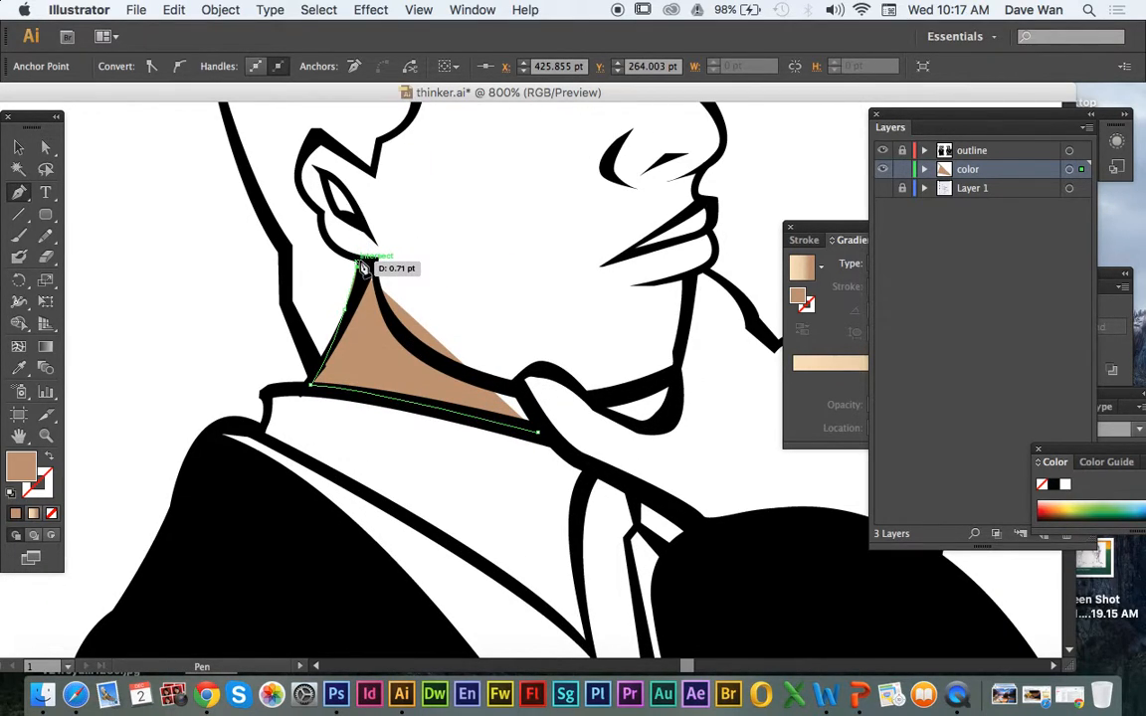
left_click_drag(367, 266, 364, 262)
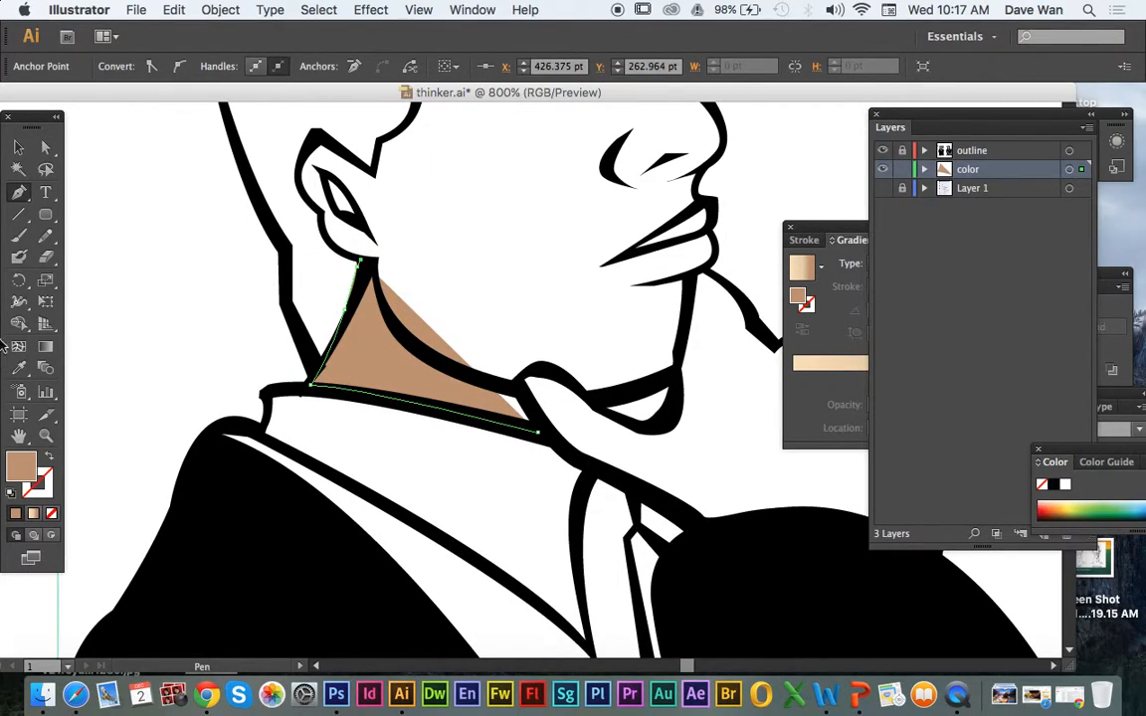
- Trace the skin path around the outer edge of the ear, from the earlobe over the tip to the sideburn
left_click(19, 437)
scroll(273, 376, "up", 5)
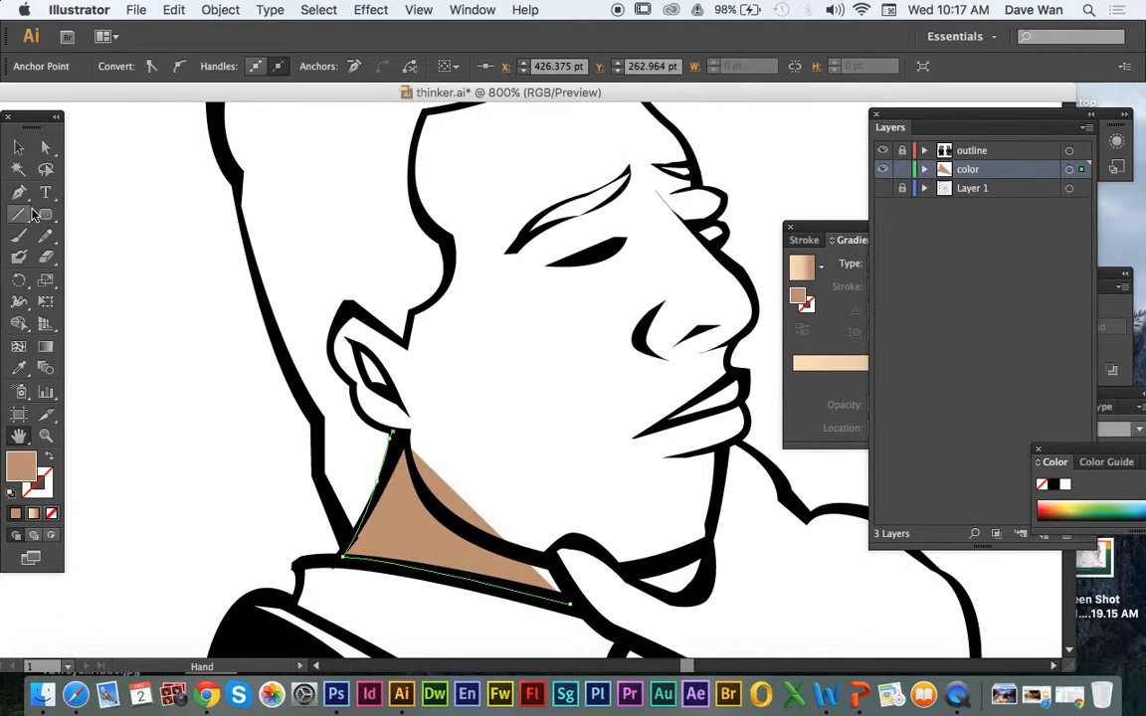
left_click(17, 192)
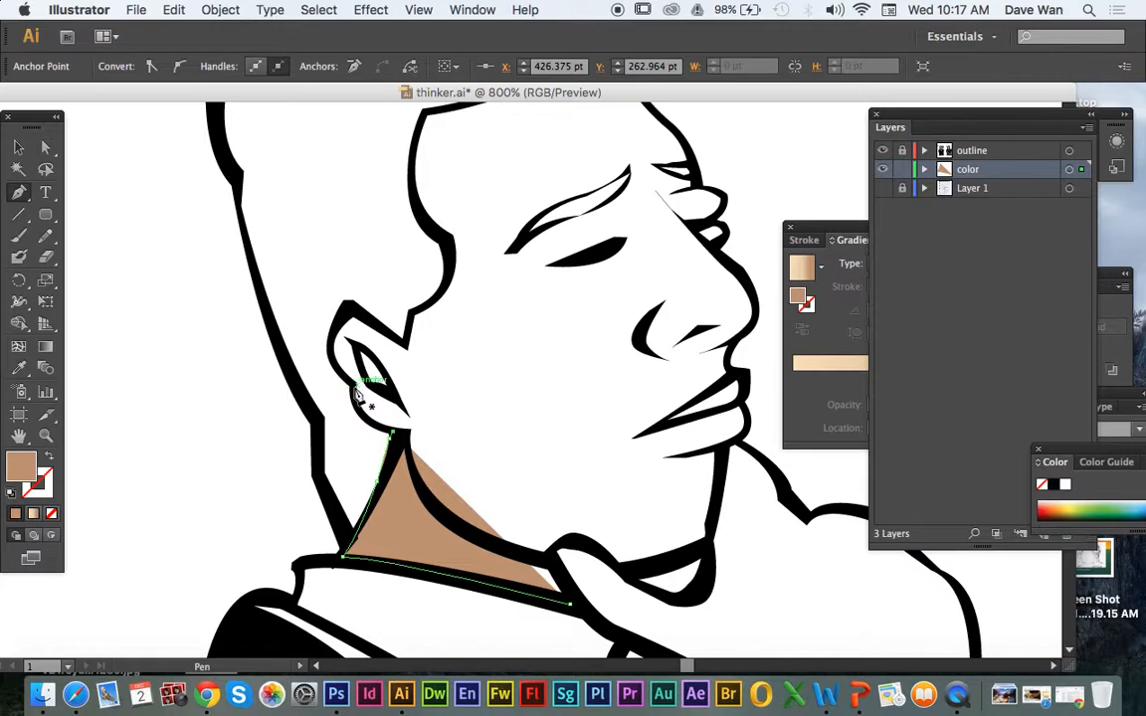
left_click_drag(371, 351, 372, 350)
key("super+z")
left_click(394, 432)
mouse_move(356, 386)
left_mouse_down()
mouse_move(375, 372)
mouse_move(368, 354)
mouse_move(364, 365)
left_mouse_up()
left_click_drag(344, 311, 374, 258)
left_click(344, 311)
left_click(354, 311)
left_click(403, 347)
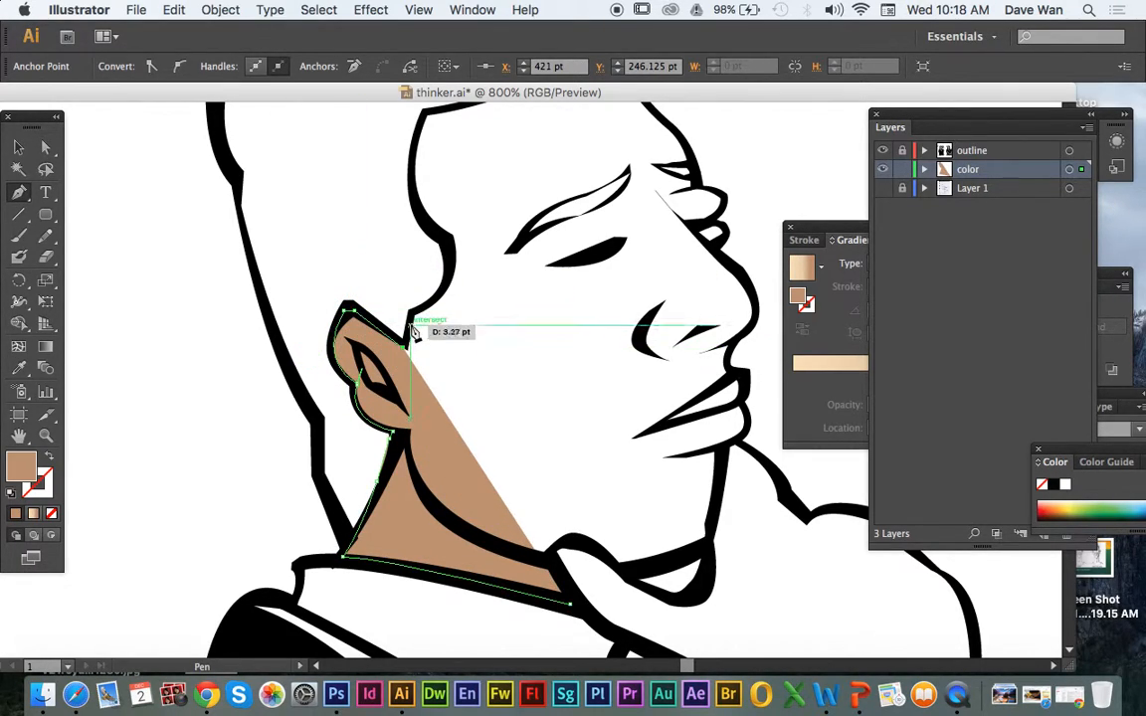
- Trace the skin path up the sideburn and hairline, then across the flat top of the head to the front of the forehead
left_click(410, 316)
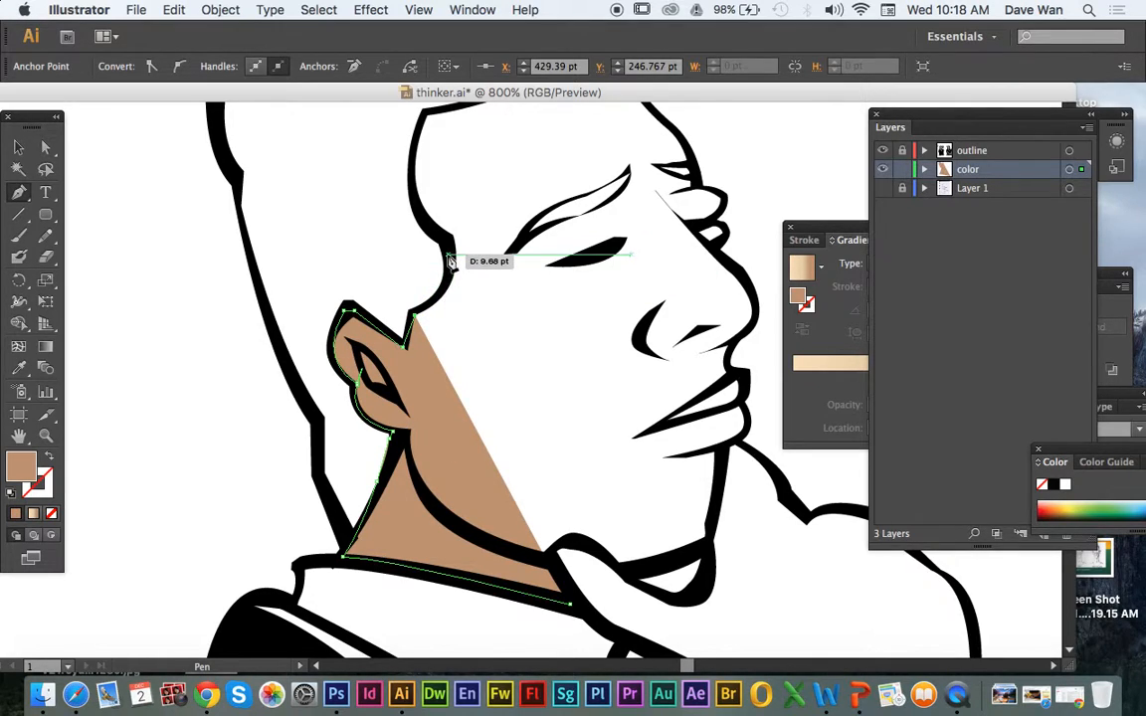
left_click_drag(442, 236, 410, 201)
scroll(373, 197, "up", 5)
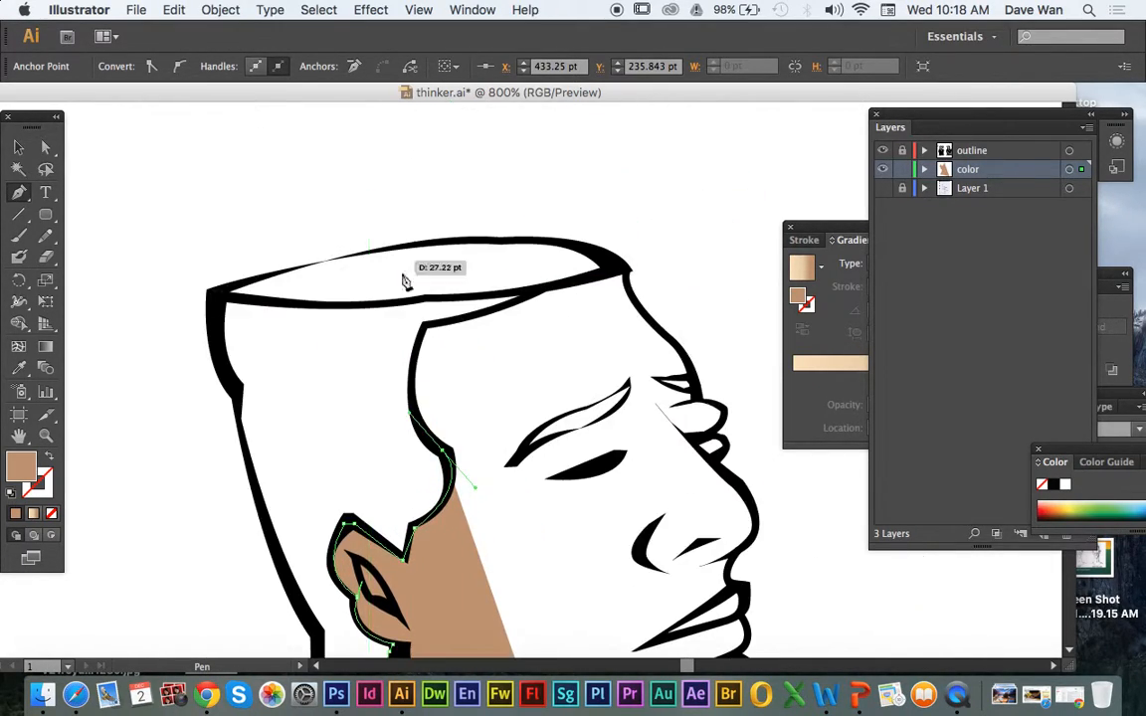
left_click_drag(422, 323, 435, 273)
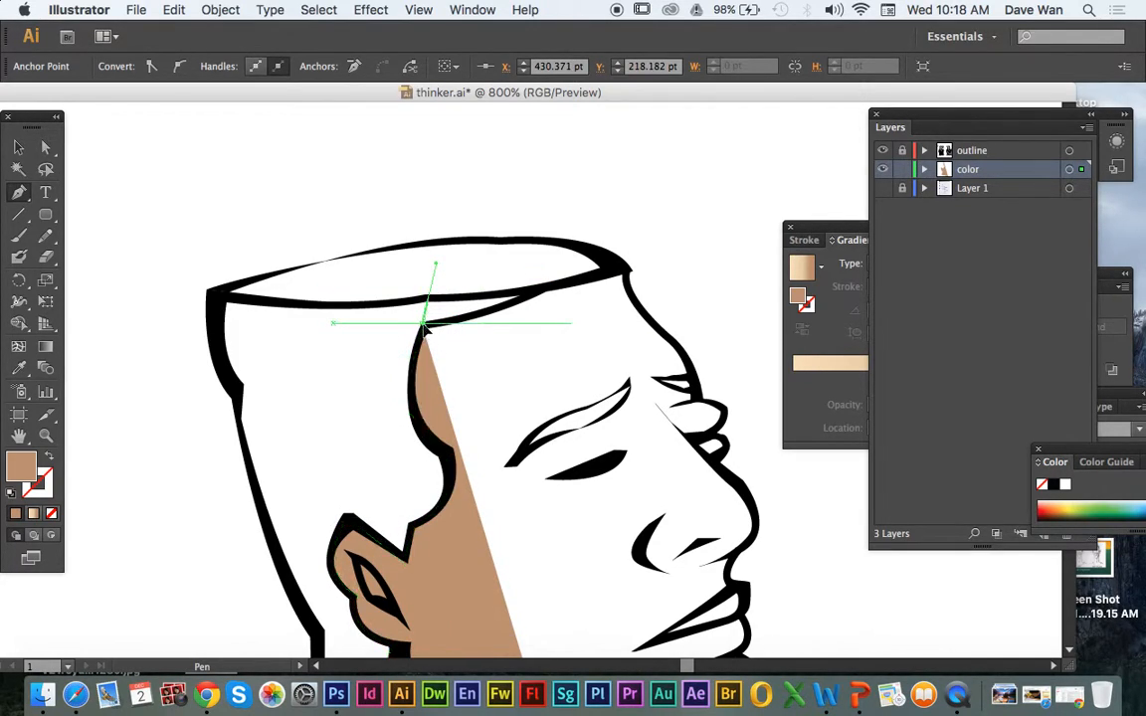
left_click_drag(533, 290, 627, 274)
left_click(423, 326)
left_click(624, 270)
- Trace the skin path down the face profile over the forehead, far eye and nose to the upper lip
left_click_drag(676, 339, 708, 343)
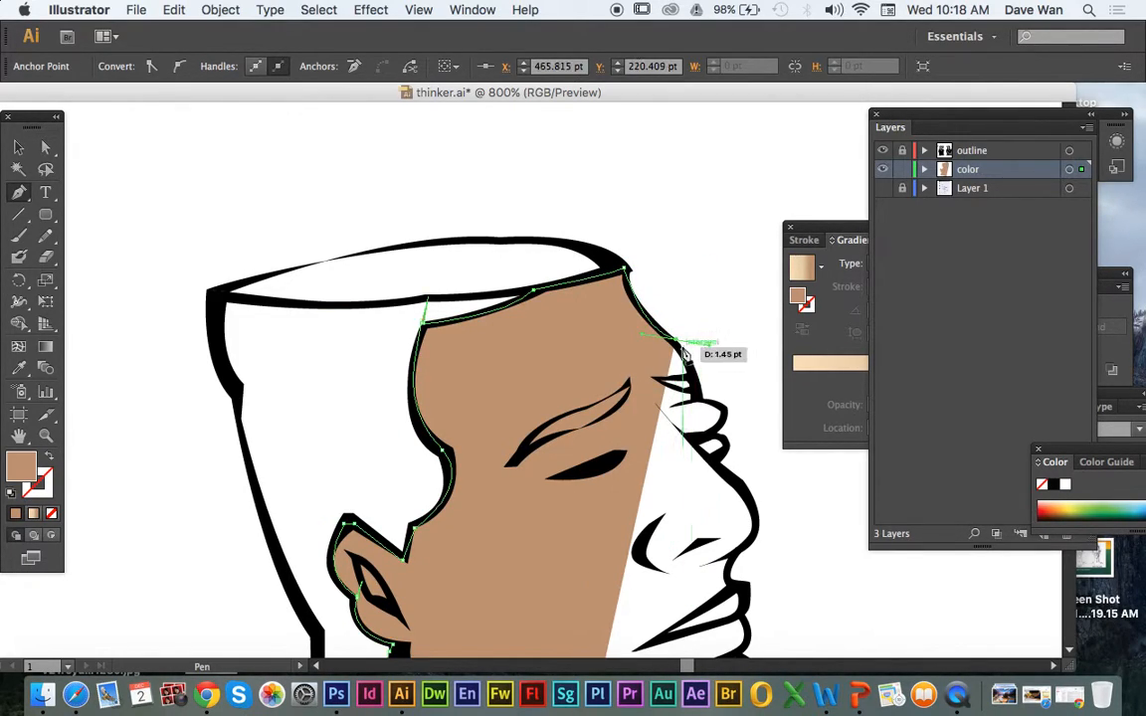
left_click_drag(700, 400, 702, 485)
left_click(708, 434)
left_click(718, 461)
left_click_drag(759, 530, 756, 552)
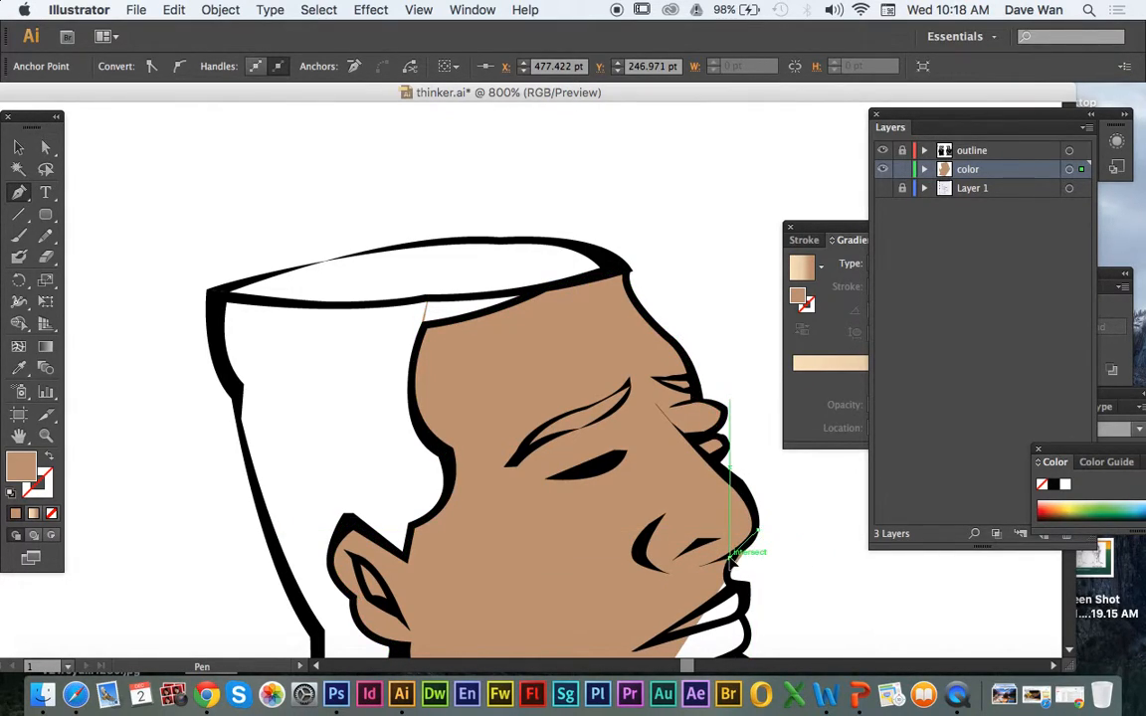
left_click_drag(743, 591, 750, 584)
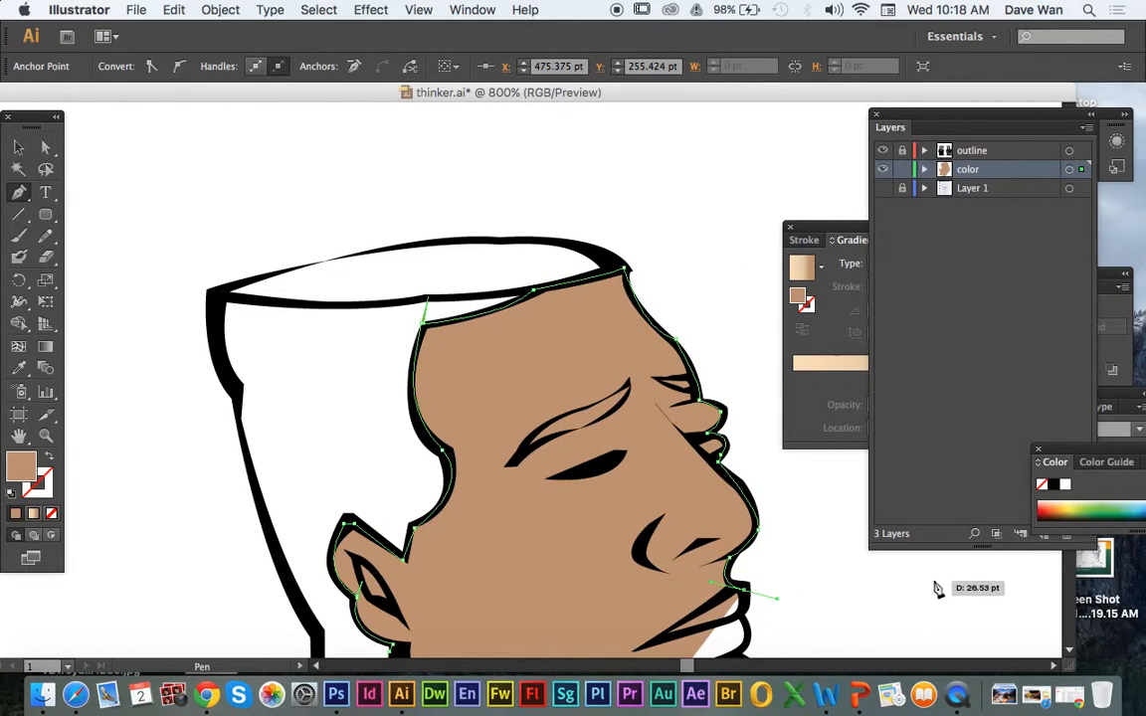
- Trace the skin path around the lips to the top of the chin, ending in a corner anchor
scroll(937, 589, "down", 5)
left_click(742, 266)
left_click(740, 296)
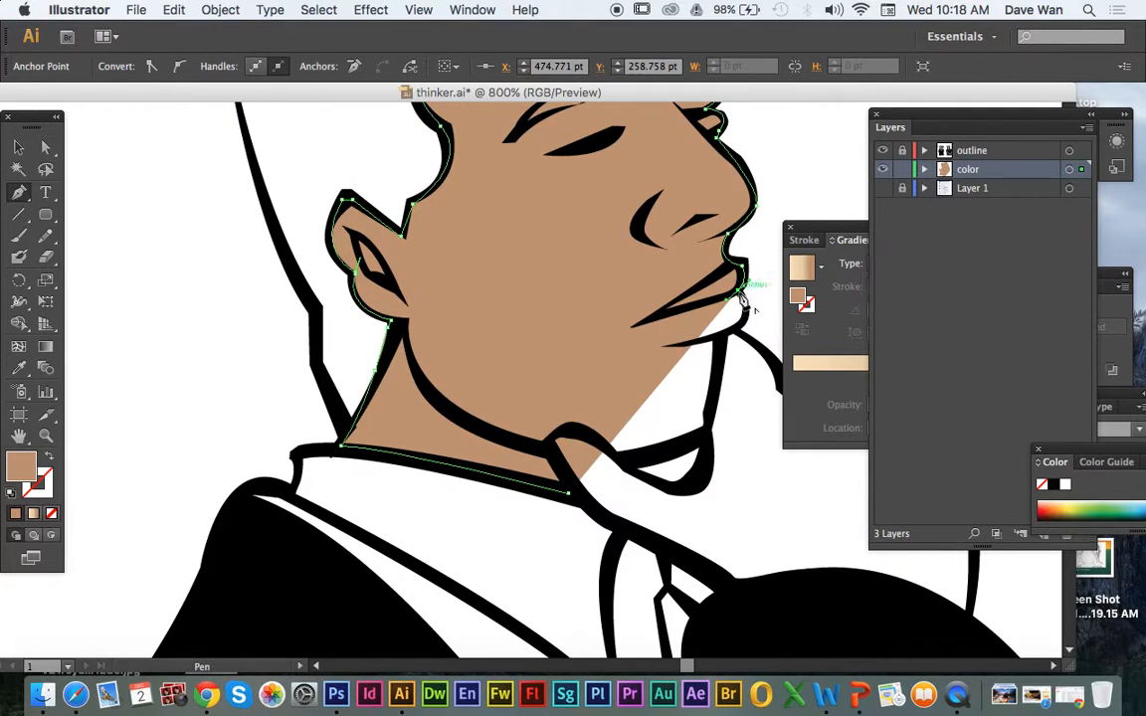
left_click_drag(718, 338, 678, 355)
left_click(718, 338)
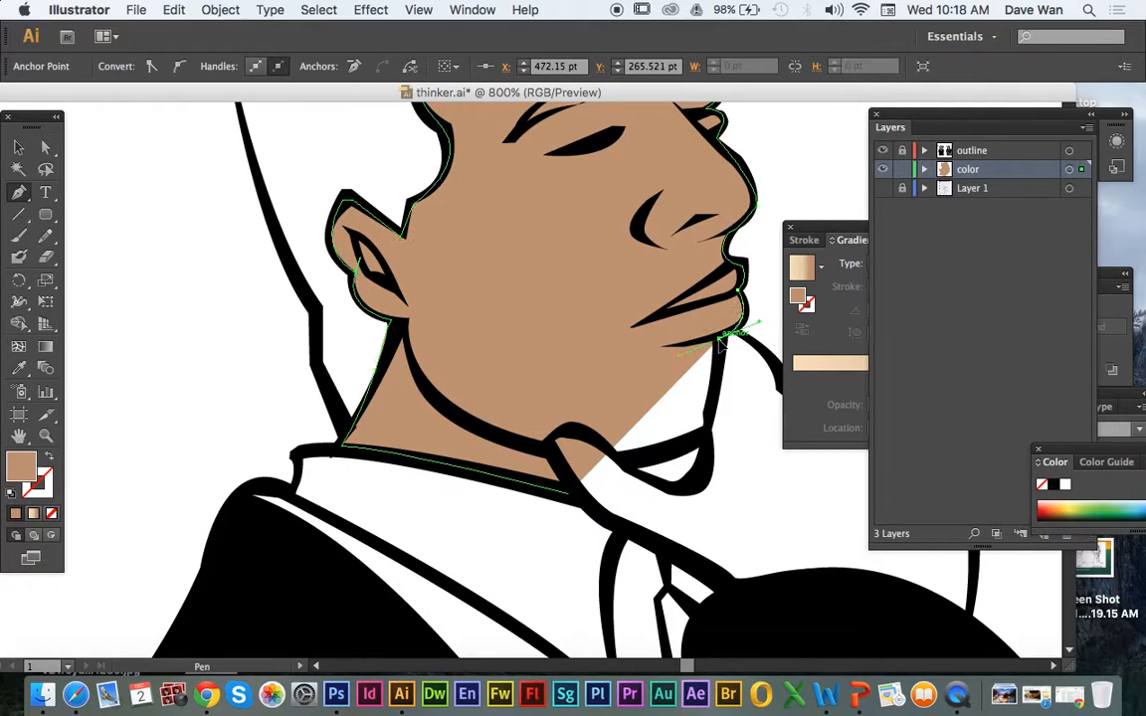
- Trace the skin path along the jaw and around the thumb tip, then close it at the collar and deselect the shape
left_click_drag(683, 448, 609, 452)
left_click(681, 449)
left_click(617, 459)
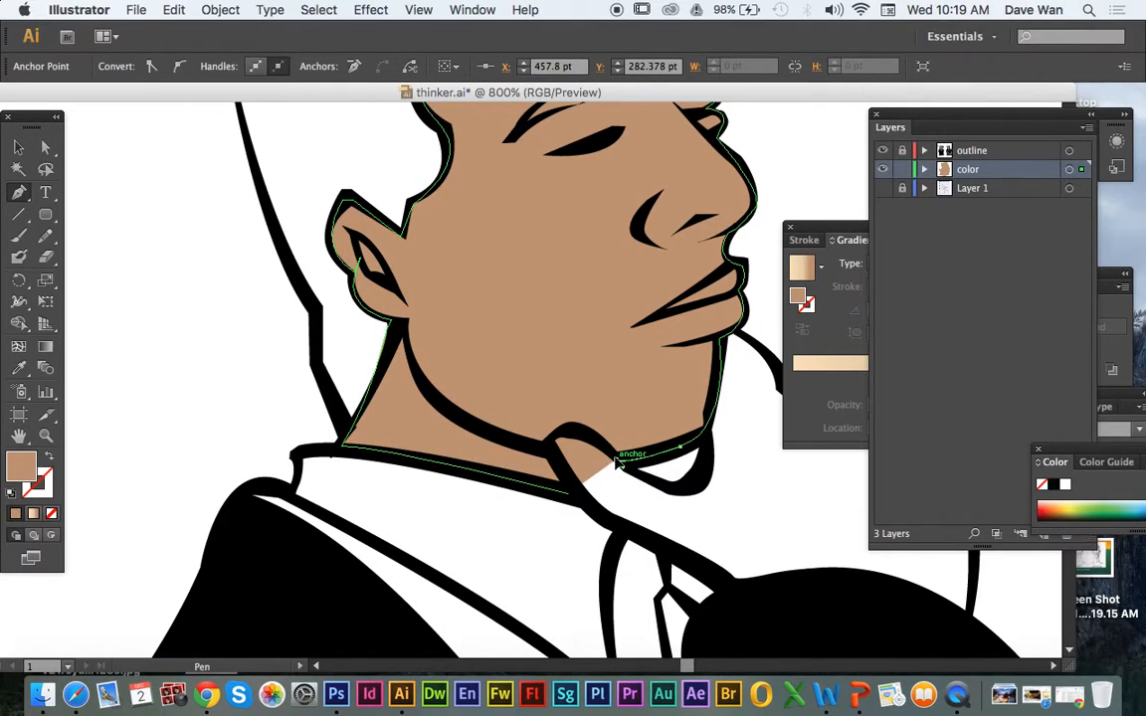
left_click(573, 430)
left_click(548, 441)
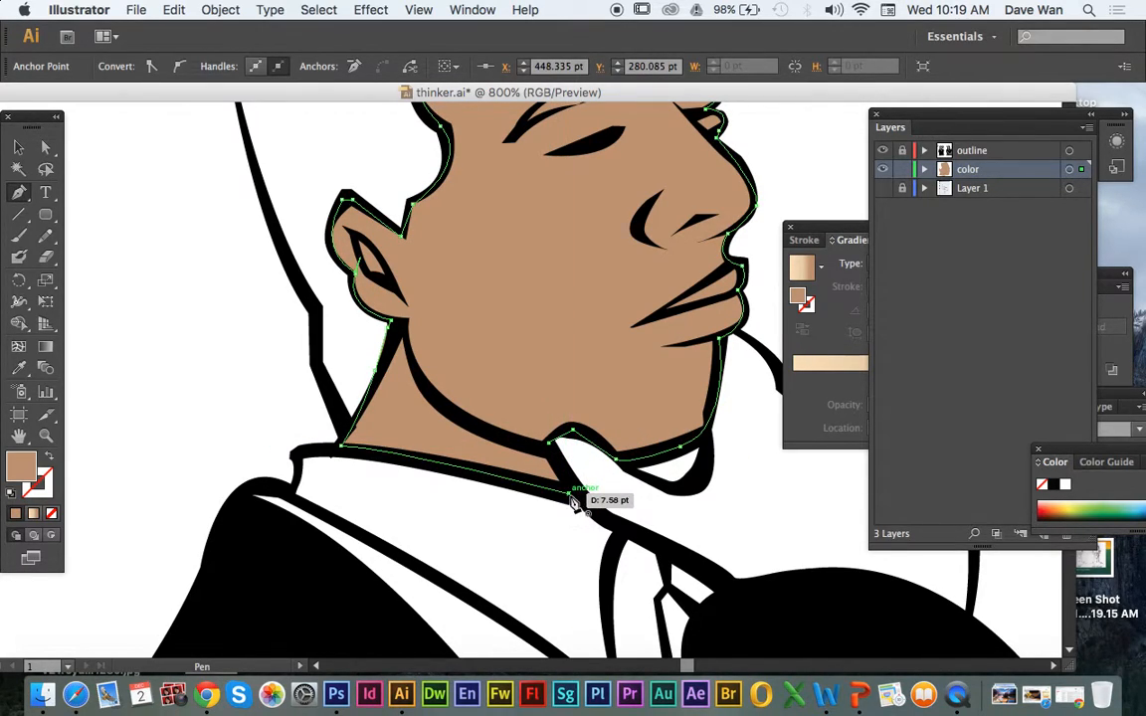
left_click(569, 494)
left_click(18, 149)
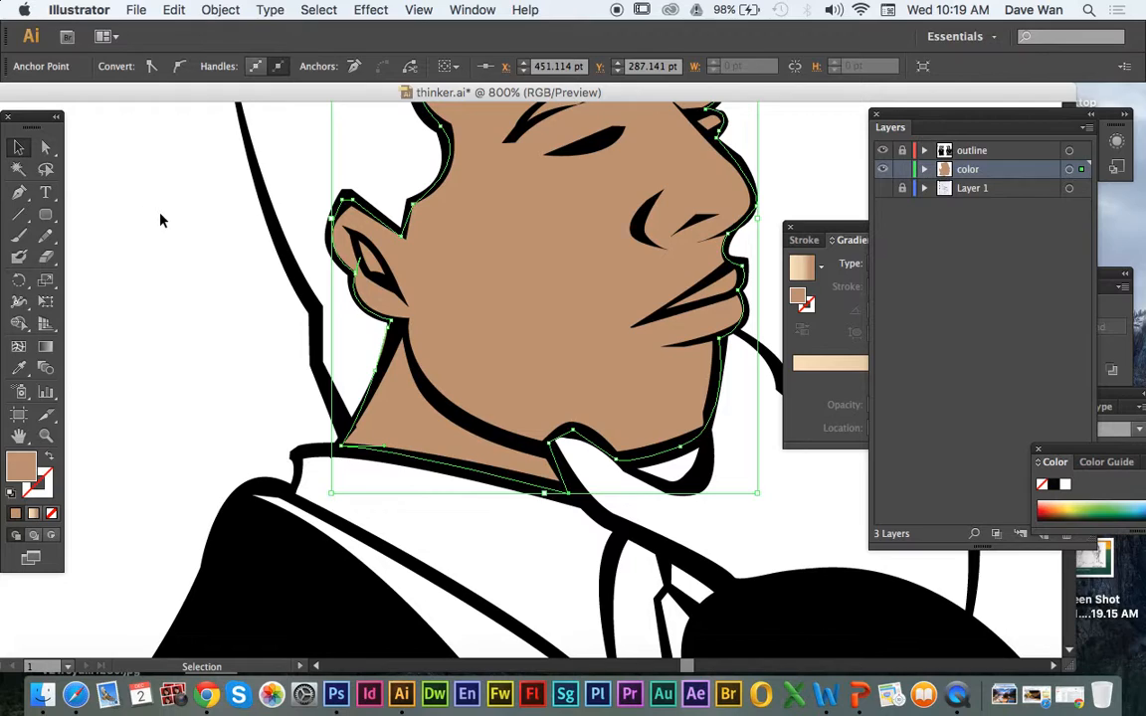
left_click(161, 217)
- Adjust the skin shape's anchor and direction handle at the hairline's upper corner so its curve follows the black outline
scroll(161, 218, "up", 4)
scroll(161, 218, "up", 4)
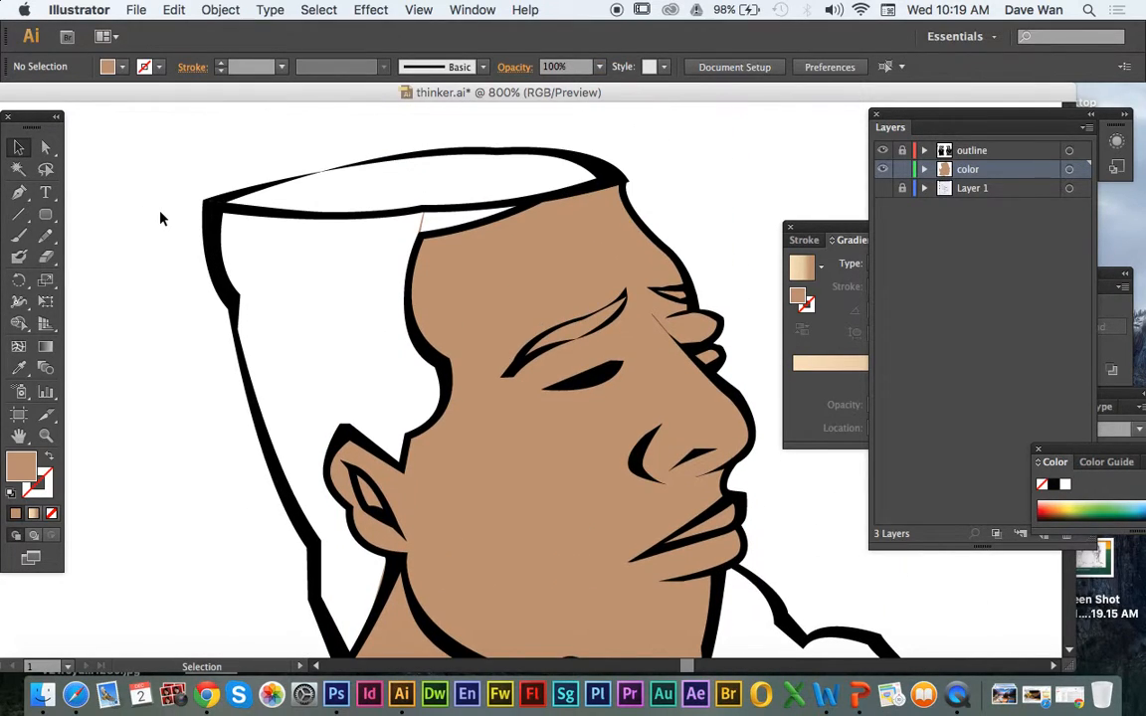
left_click(394, 250)
left_click(196, 196)
left_click(47, 149)
left_click(419, 234)
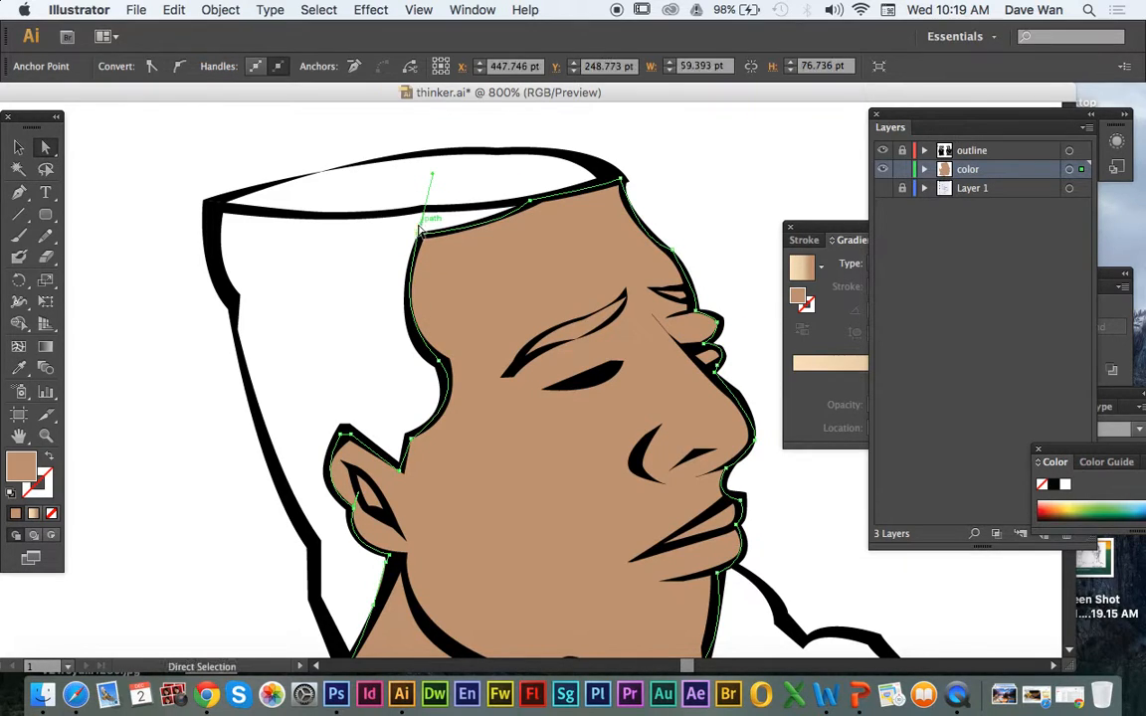
left_click(393, 244)
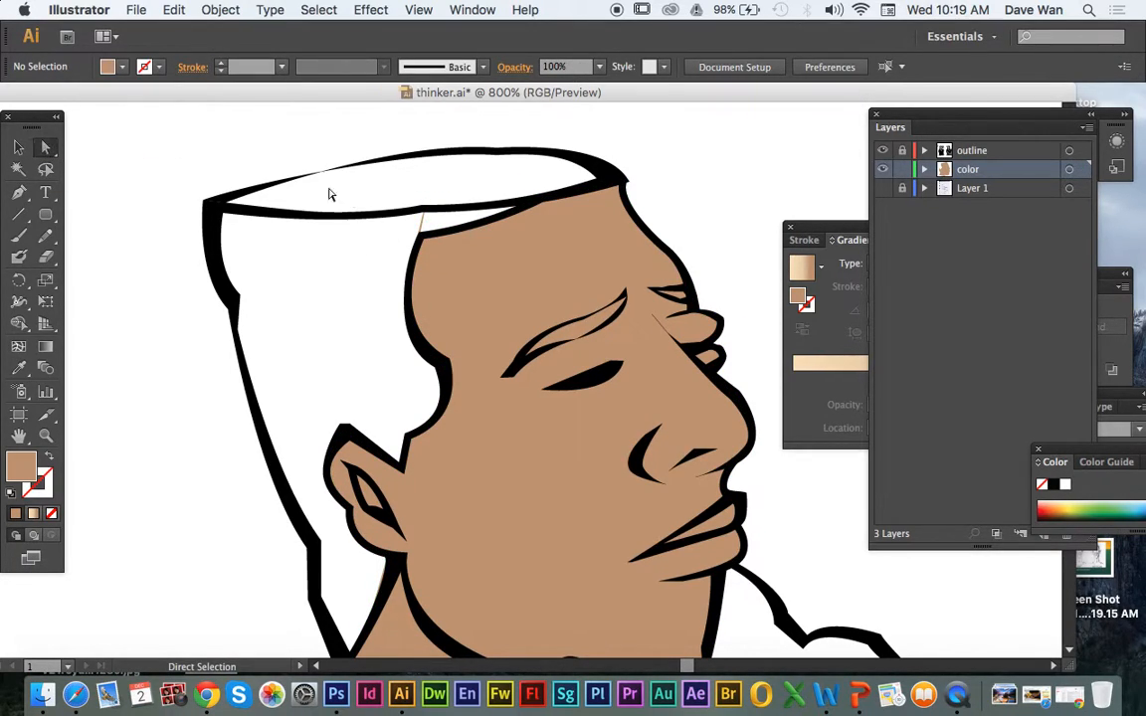
left_click(419, 234)
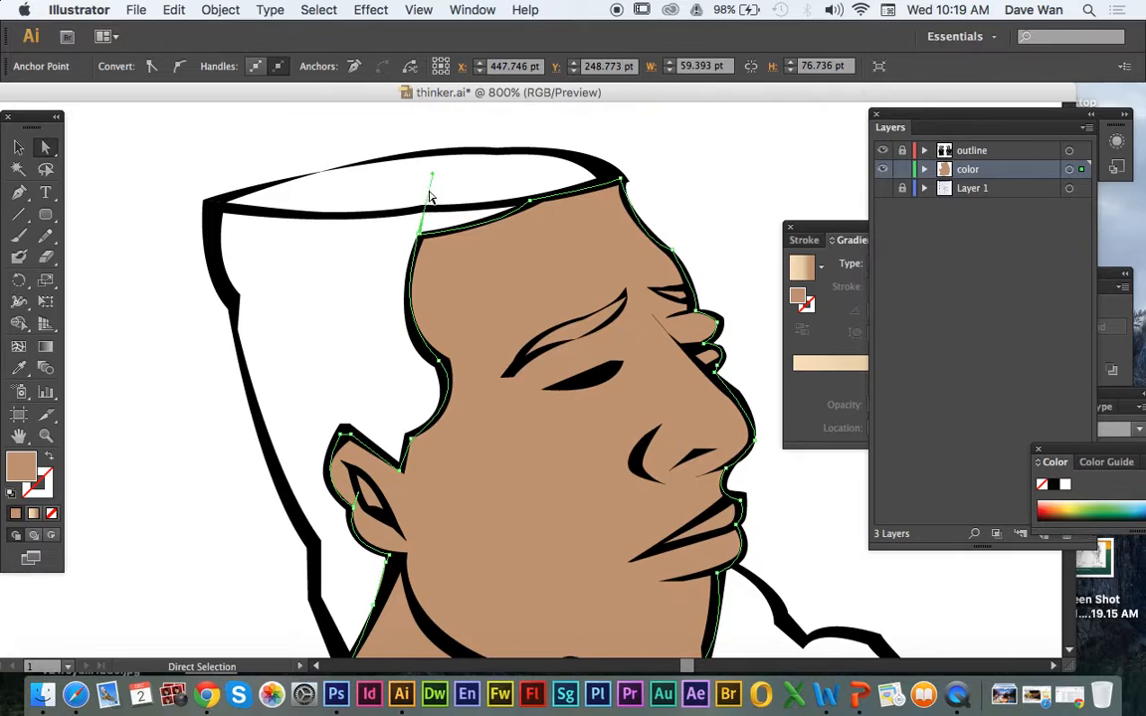
left_click_drag(433, 177, 378, 274)
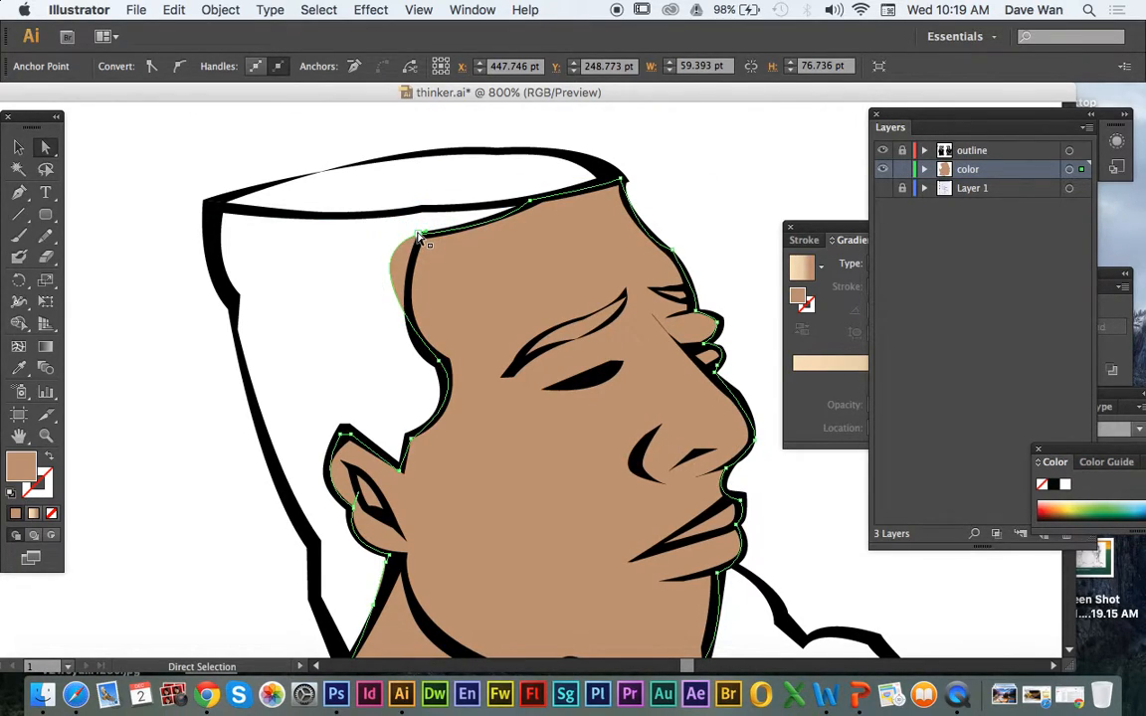
left_click_drag(420, 236, 421, 240)
left_click_drag(363, 264, 398, 308)
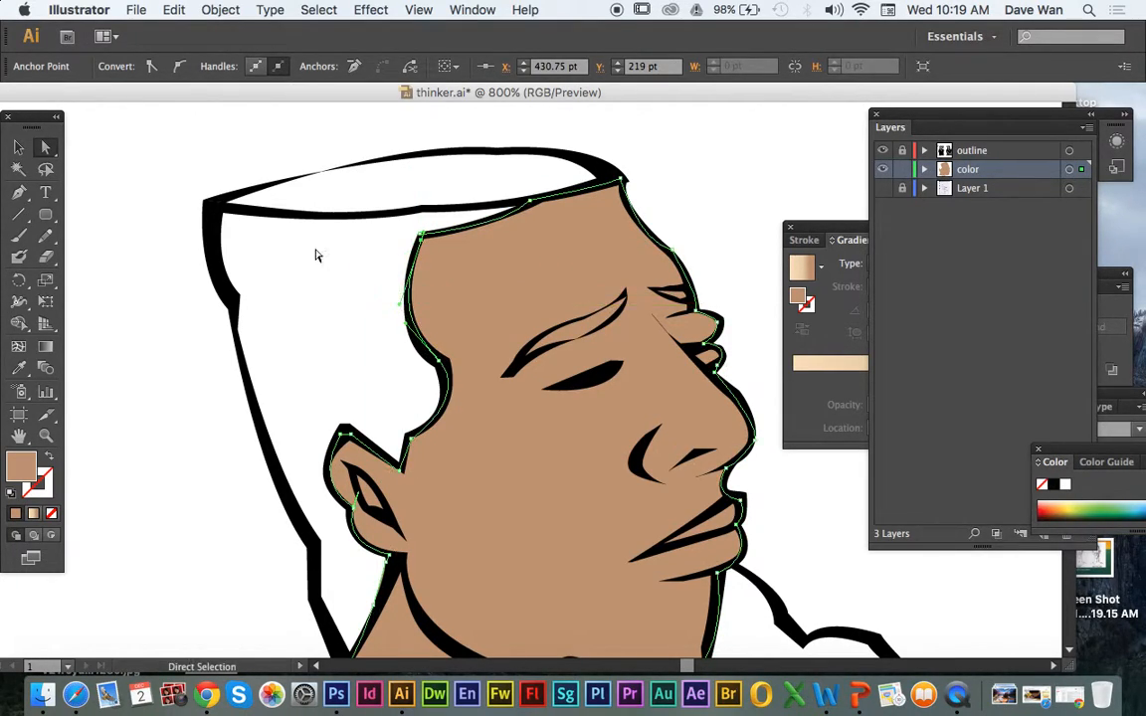
left_click(318, 256)
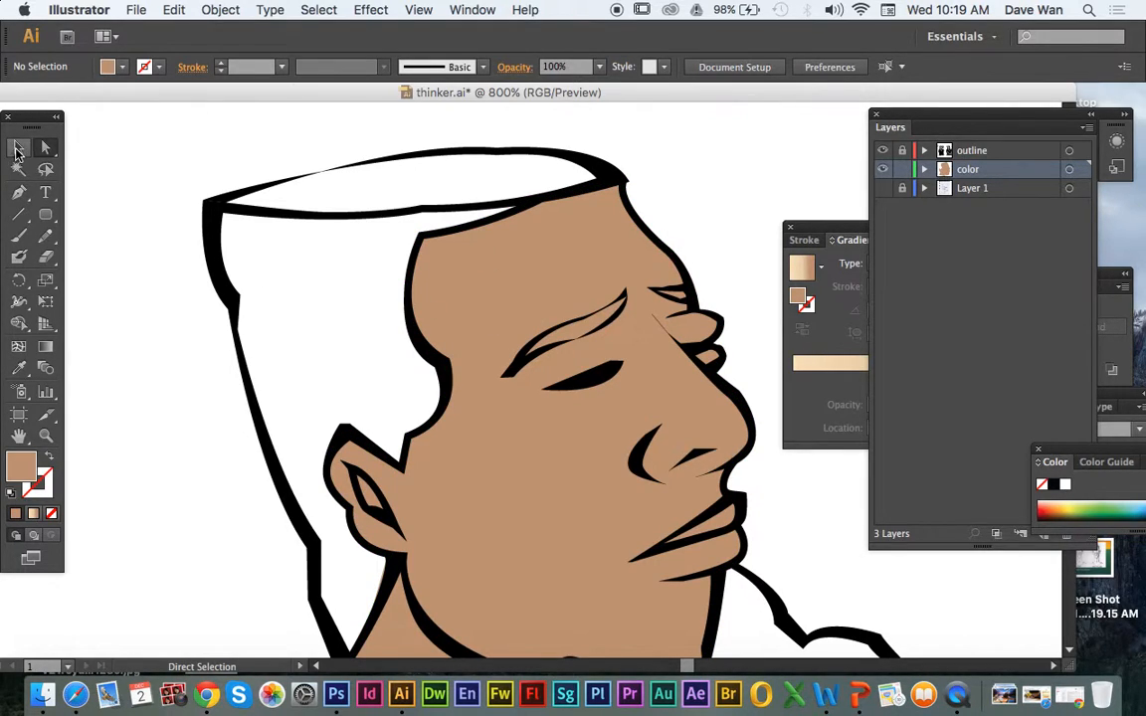
left_click(16, 149)
- Select the face-and-neck skin shape and bring the gradient settings and swatches into view beside the drawing
scroll(314, 309, "down", 2)
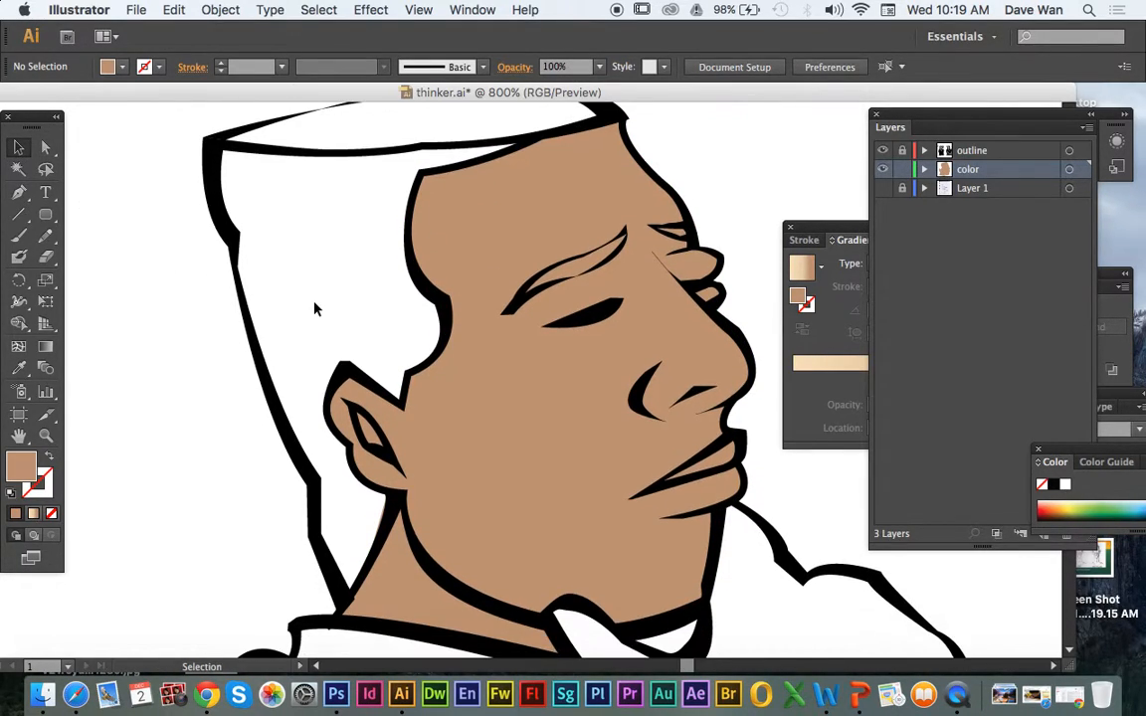
key("super+minus")
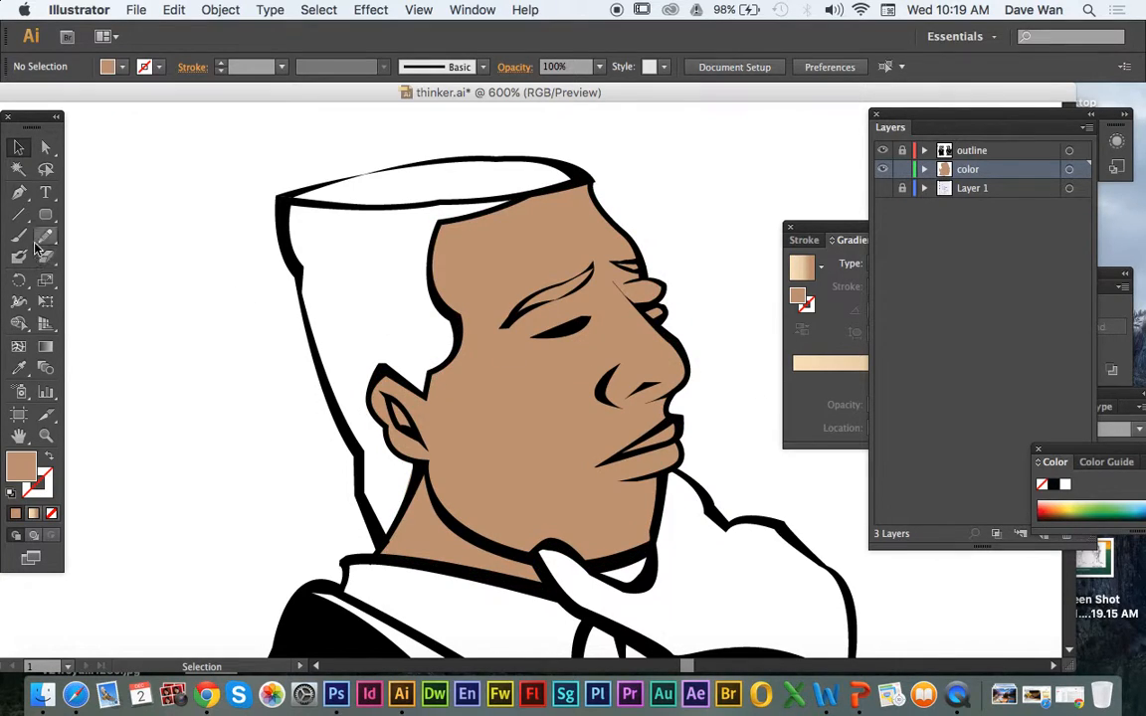
left_click(18, 167)
left_click(18, 147)
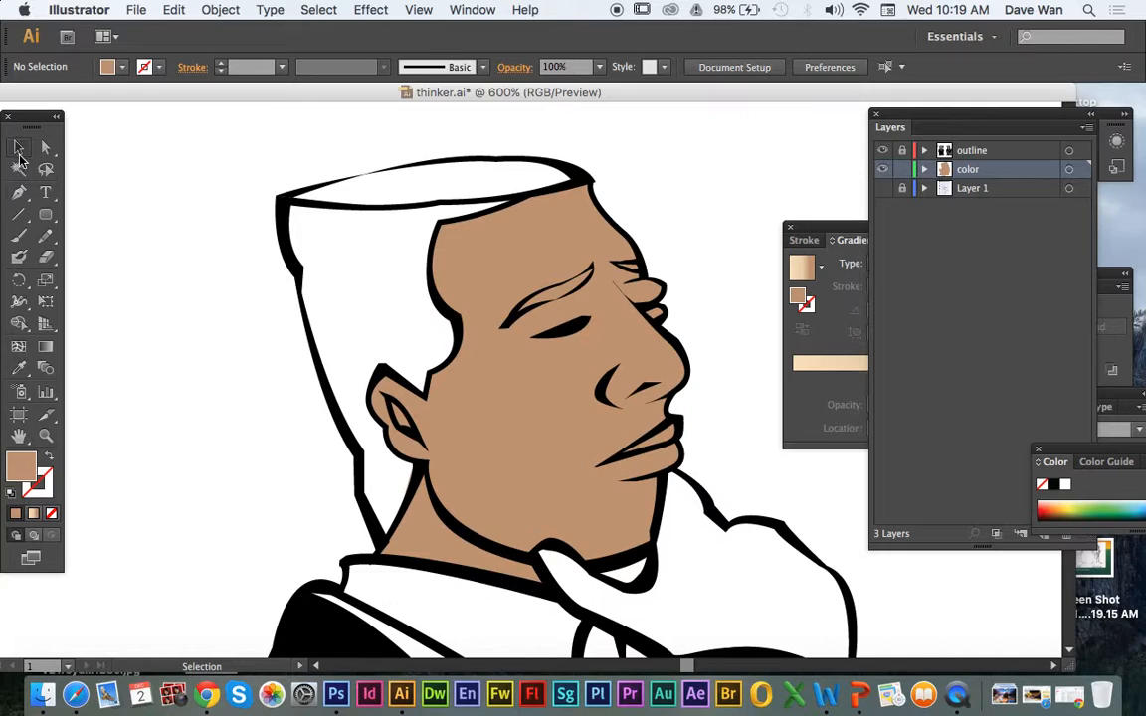
left_click(469, 327)
left_click(806, 398)
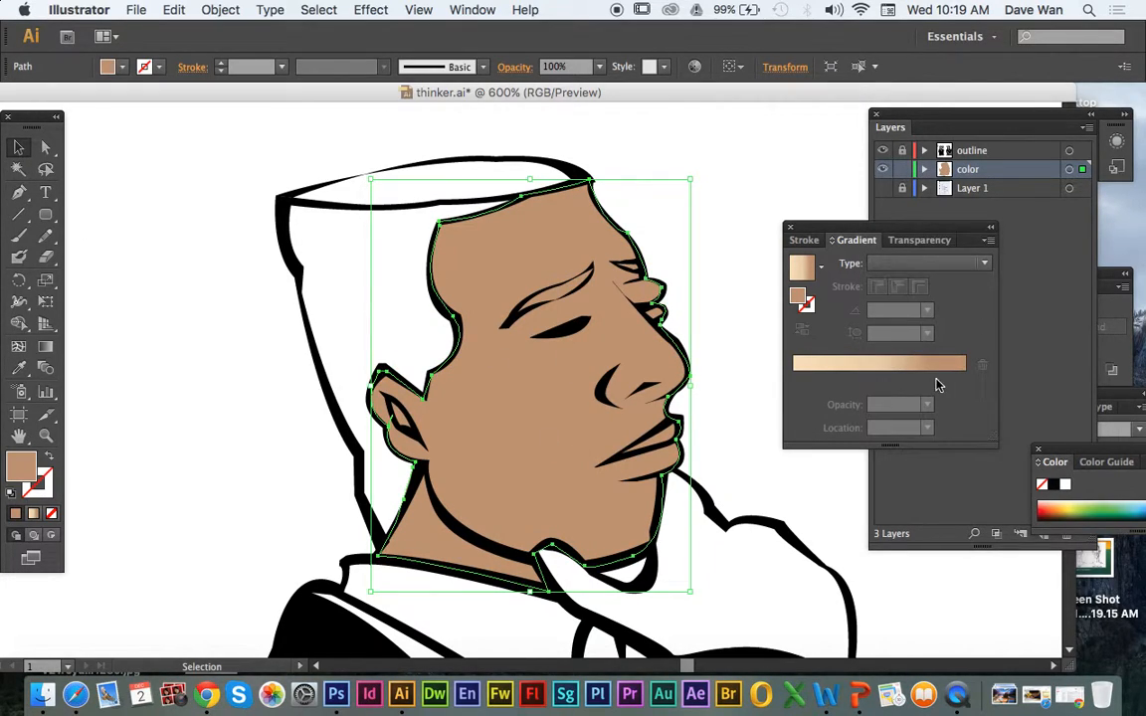
mouse_move(856, 233)
left_mouse_down()
mouse_move(910, 224)
mouse_move(832, 161)
left_mouse_up()
left_click(471, 9)
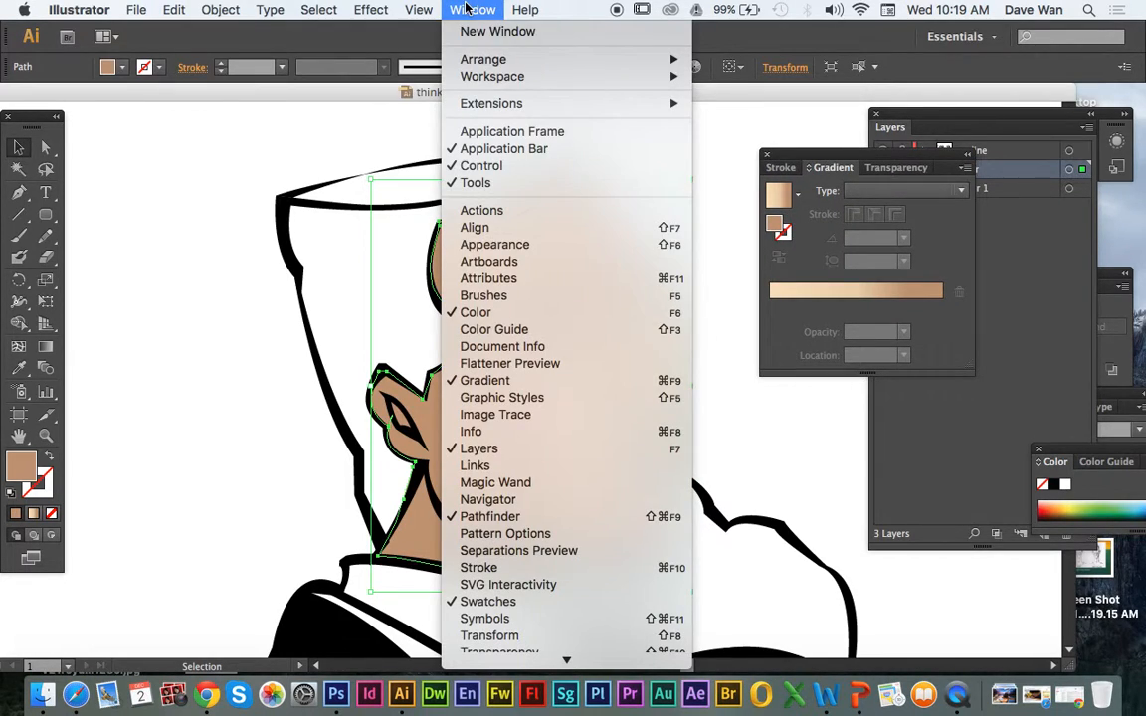
left_click(527, 604)
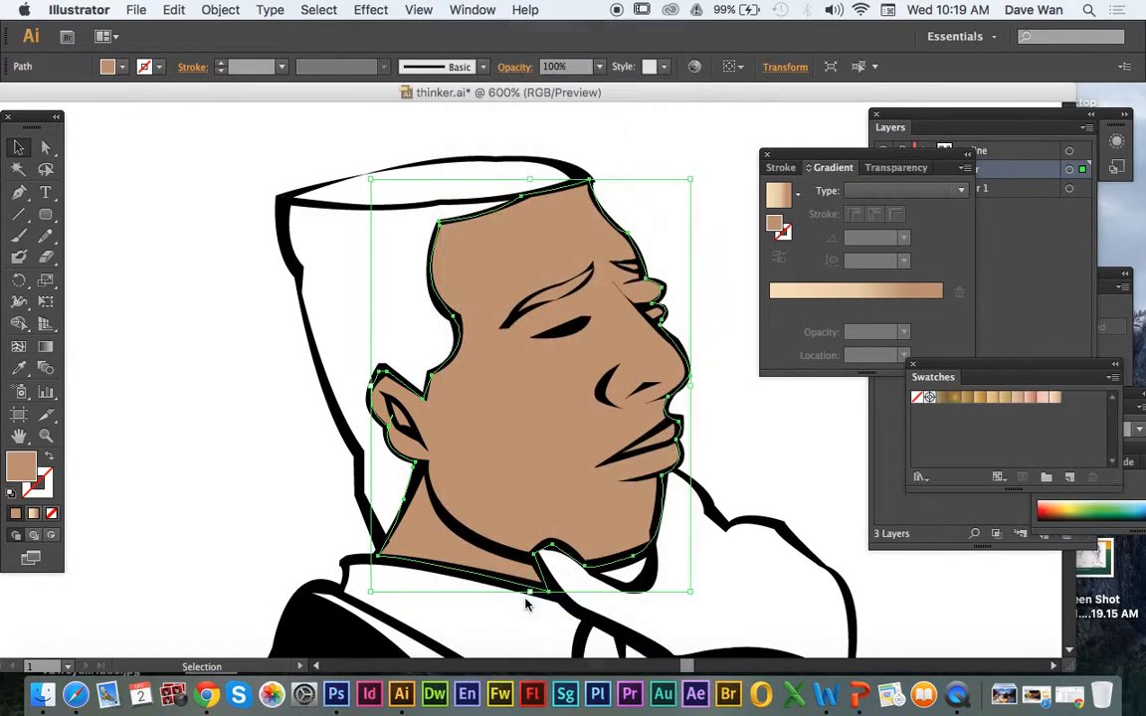
left_click(922, 477)
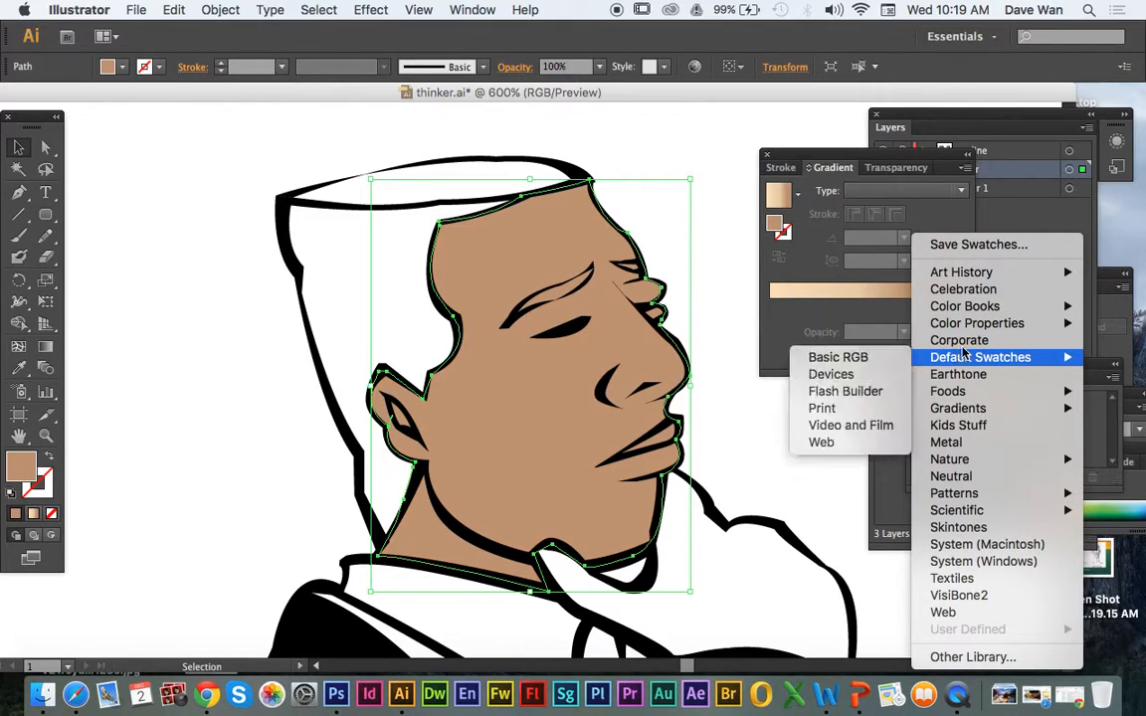
mouse_move(965, 361)
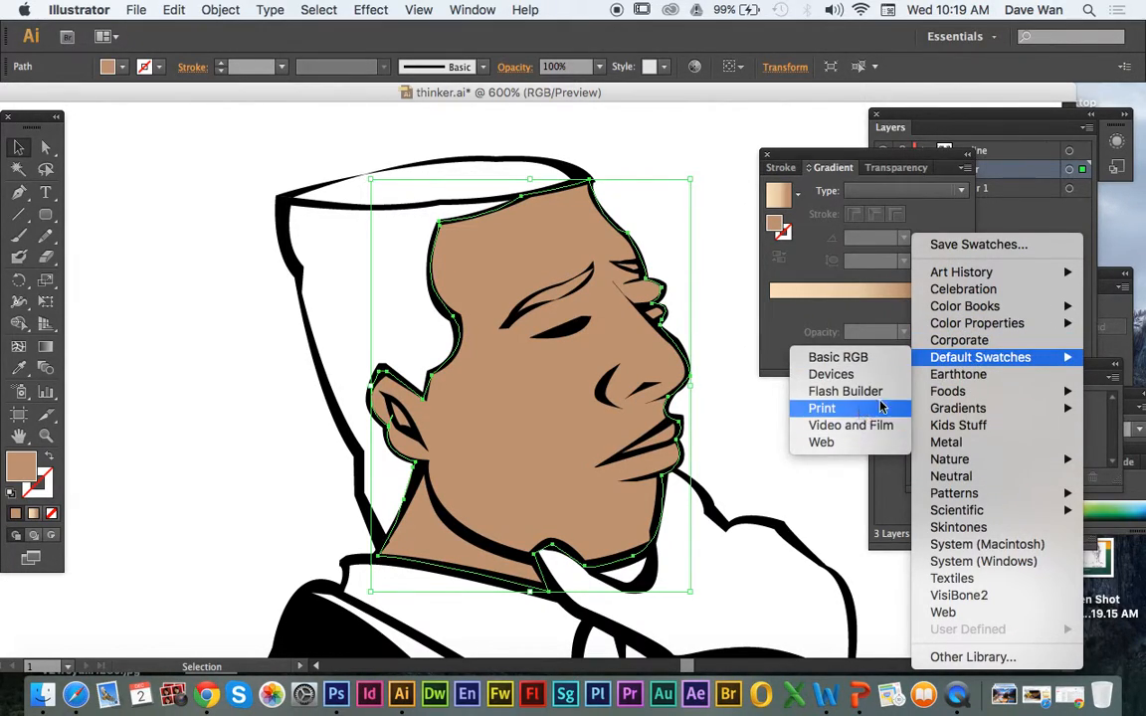
mouse_move(973, 409)
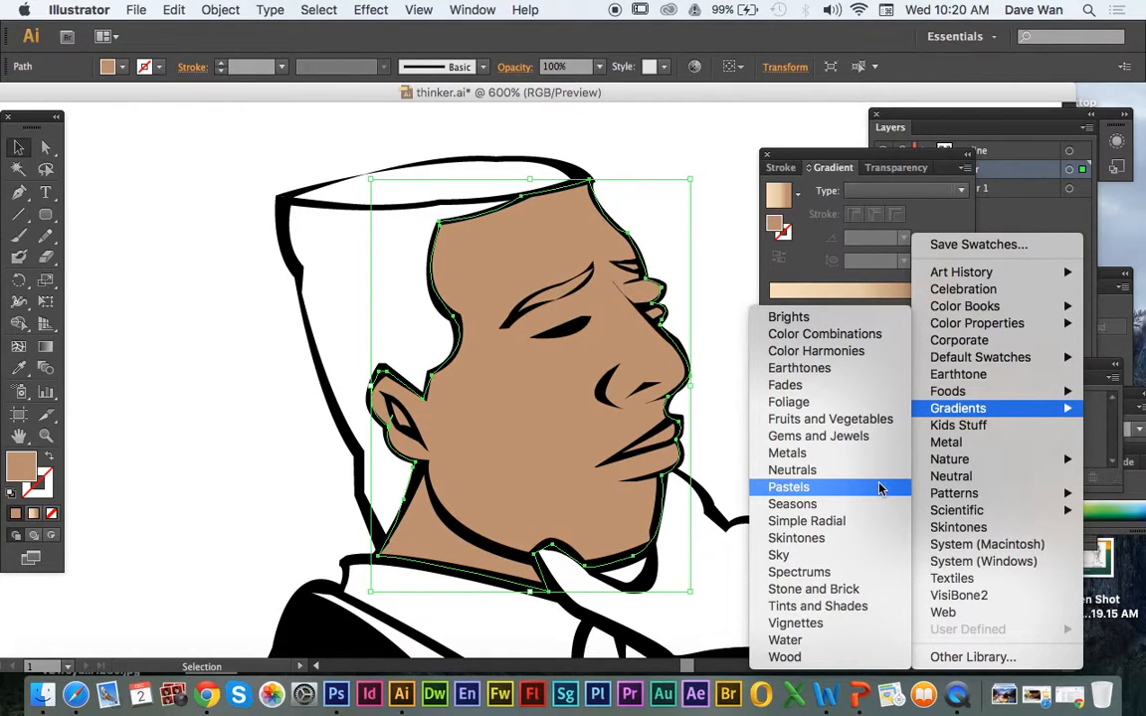
left_click(41, 147)
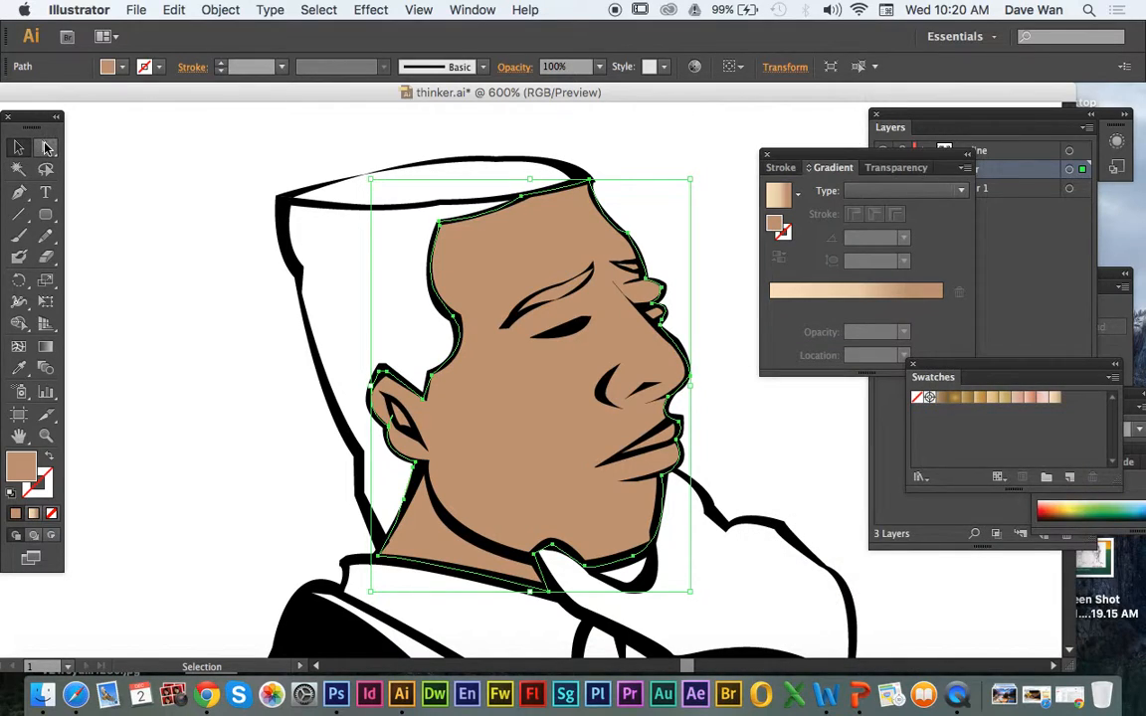
left_click(46, 148)
left_click(184, 307)
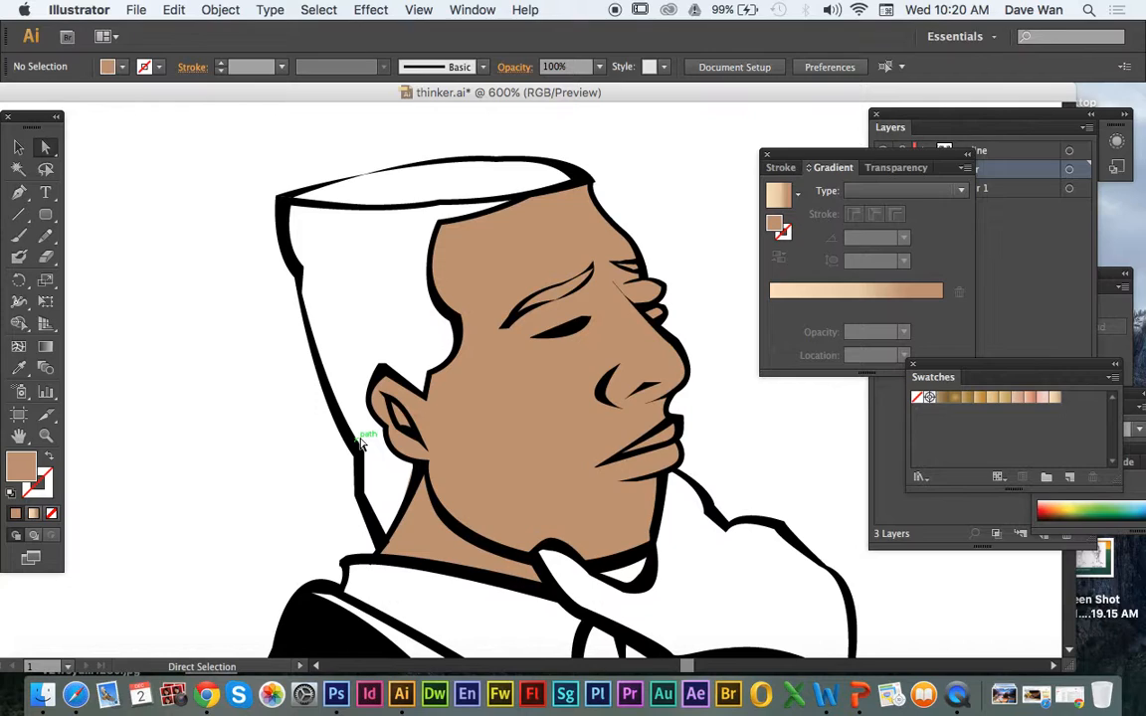
- Open the Skintones gradient swatch library and place it beside the face
left_click(923, 479)
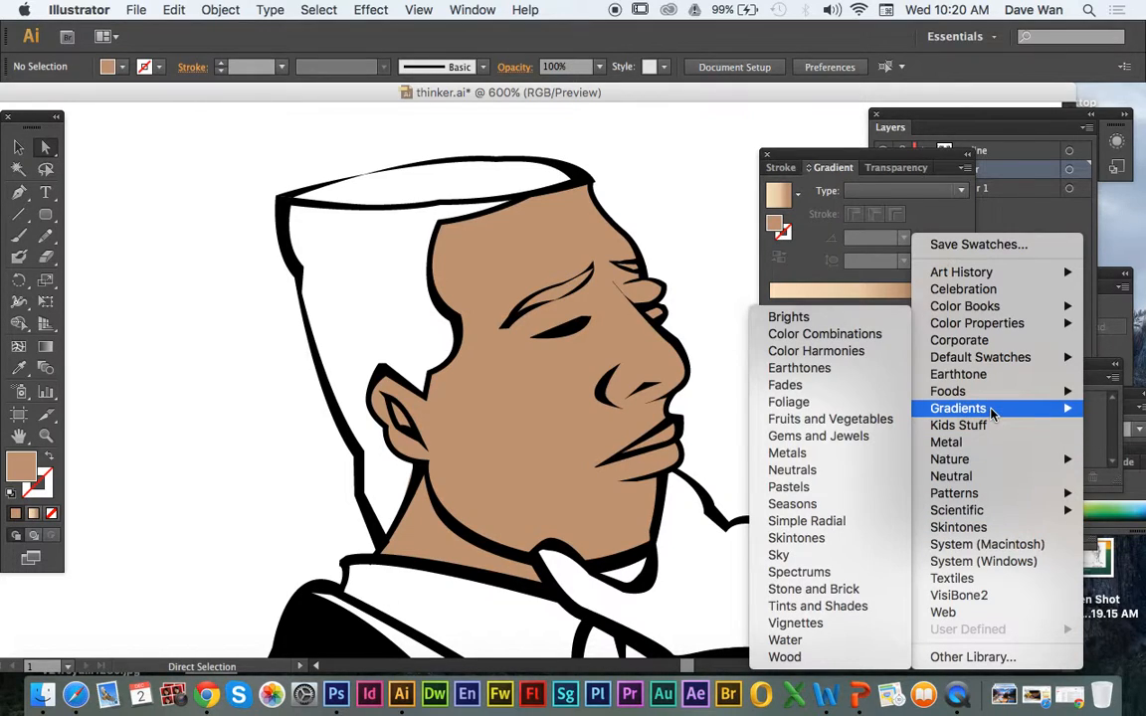
left_click(851, 541)
left_click_drag(632, 160, 805, 416)
- Try several Skintones gradients as the current fill with nothing selected, keeping the gradient settings in view
left_click(894, 475)
left_click(877, 468)
left_click(859, 469)
left_click(831, 468)
left_click(796, 467)
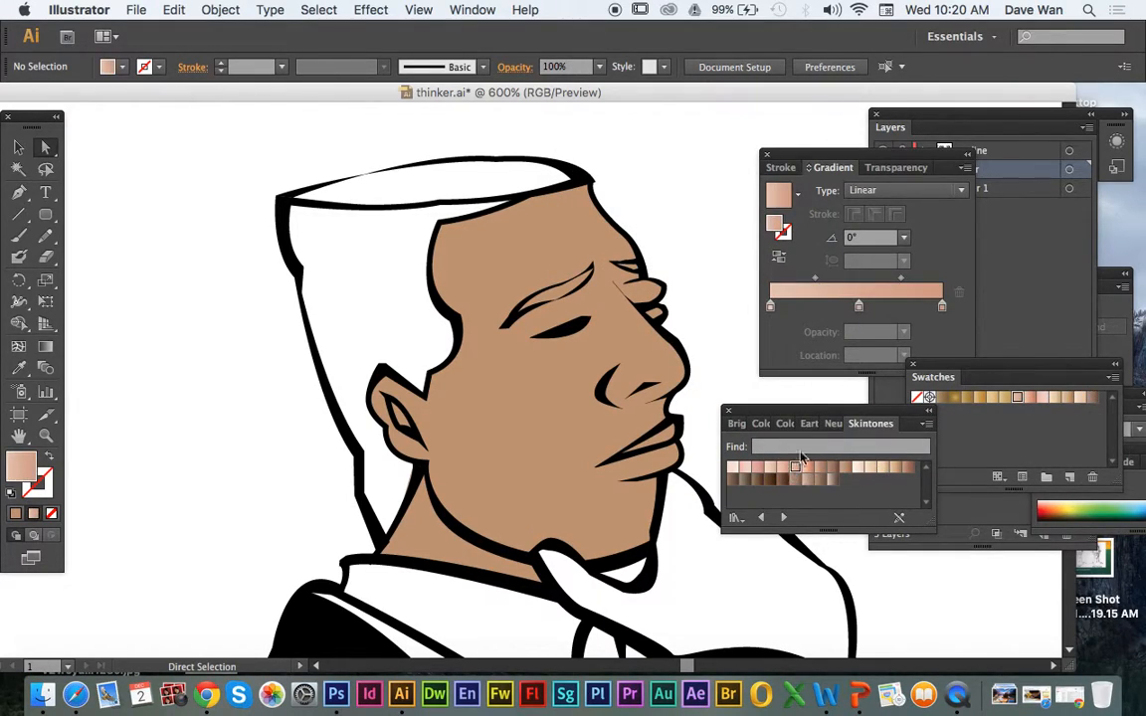
left_click(466, 10)
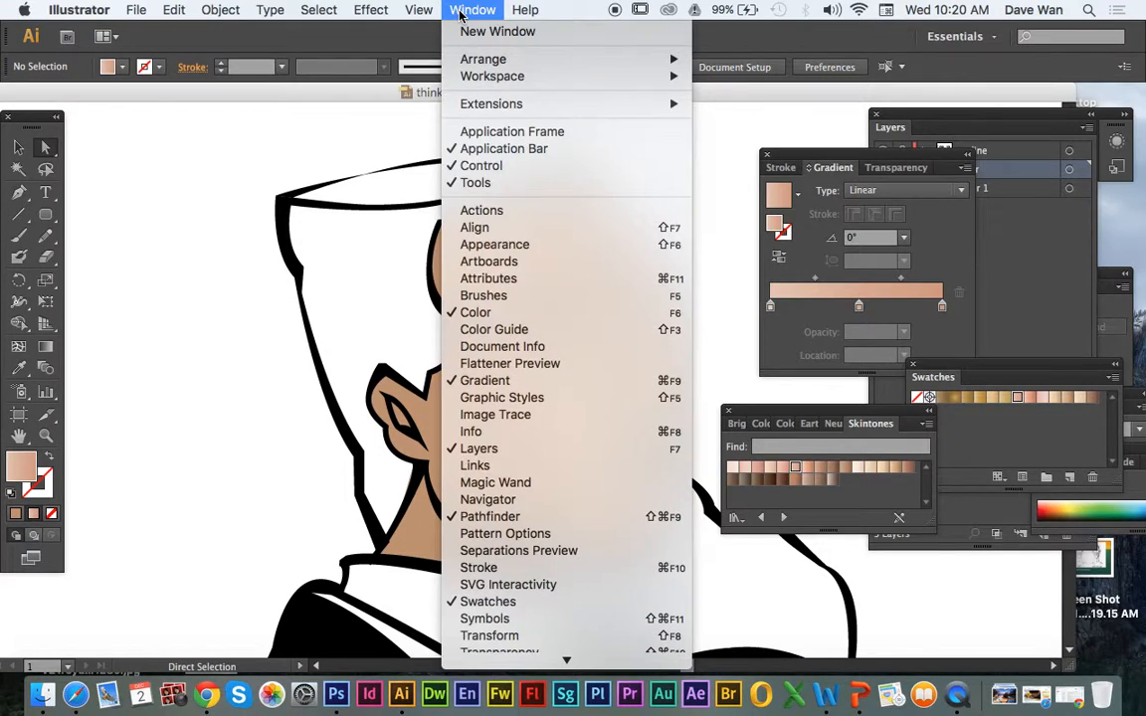
left_click(472, 380)
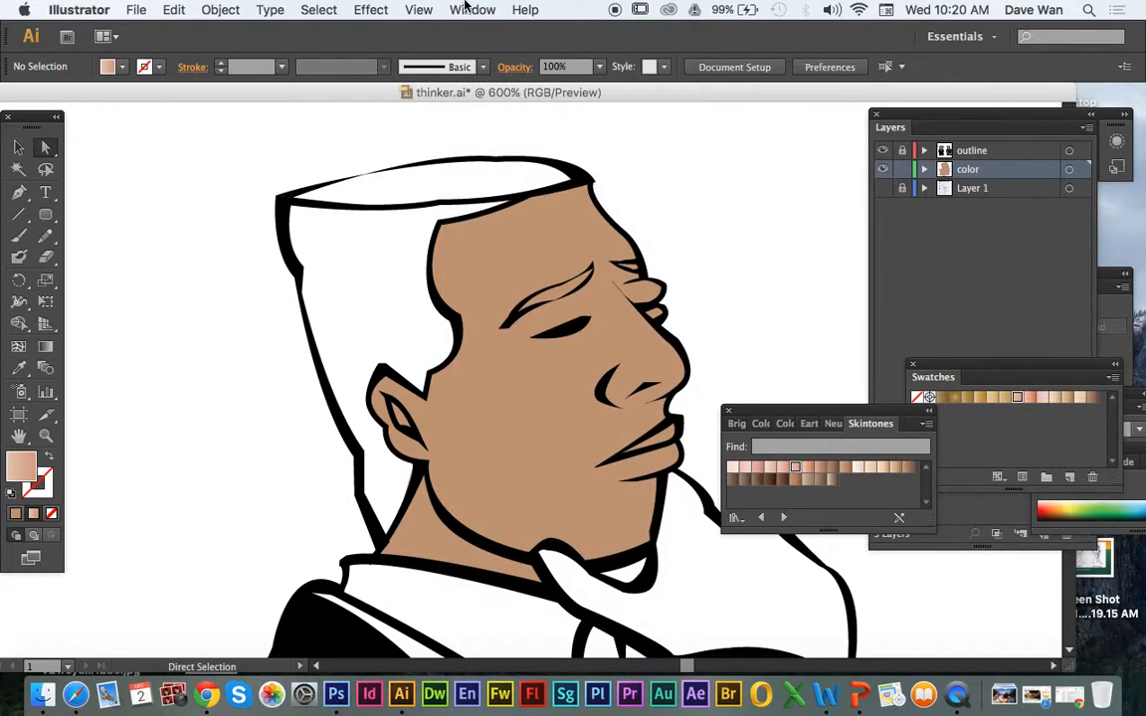
left_click(468, 10)
left_click(519, 381)
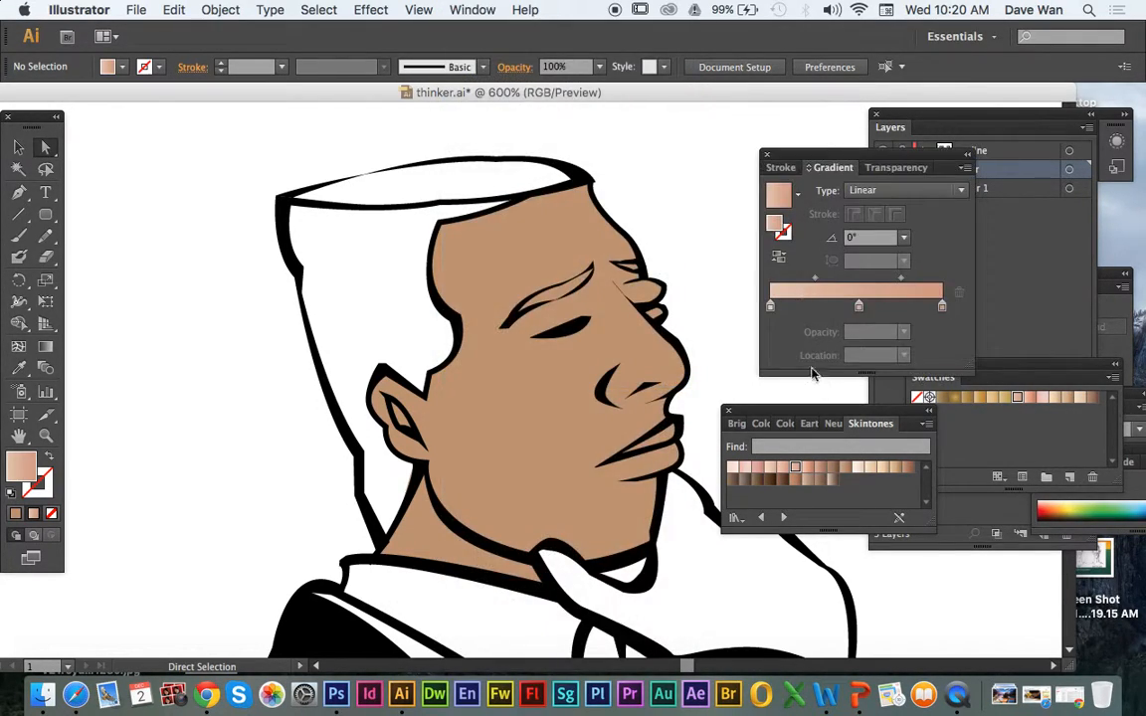
left_click(833, 467)
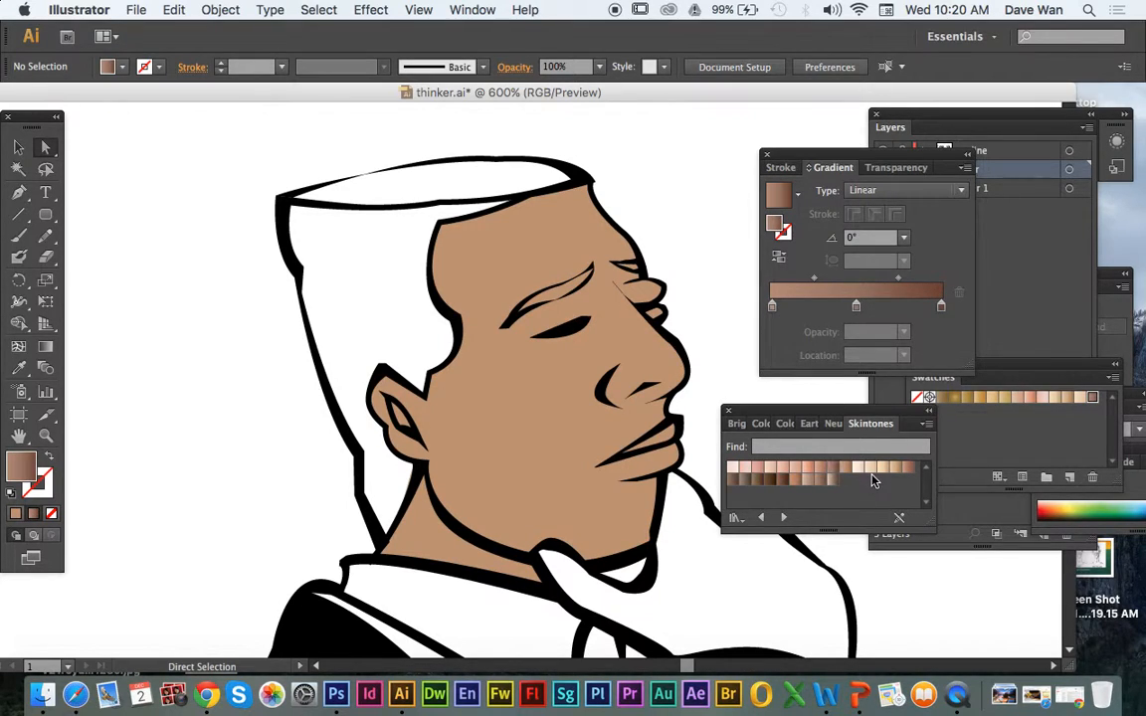
left_click(882, 466)
- Select the face-and-neck skin shape, compare several Skintones gradients on it, and fill it with the dark brown Skintone 20 linear gradient
left_click(18, 146)
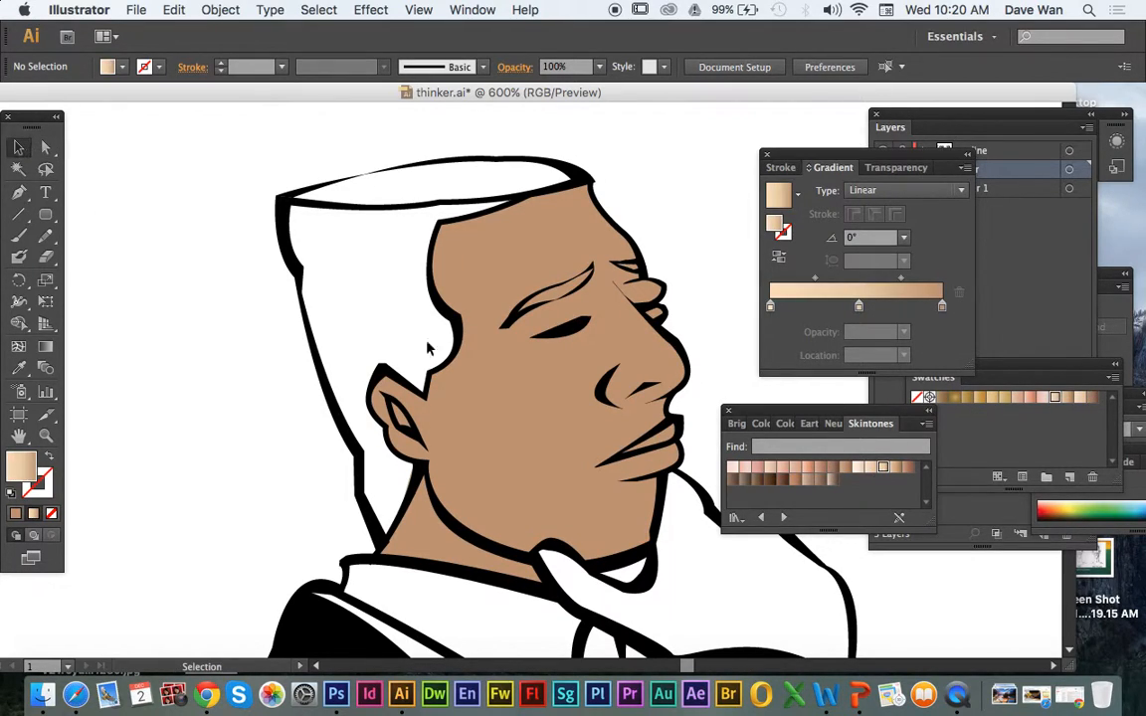
left_click(440, 331)
left_click(820, 466)
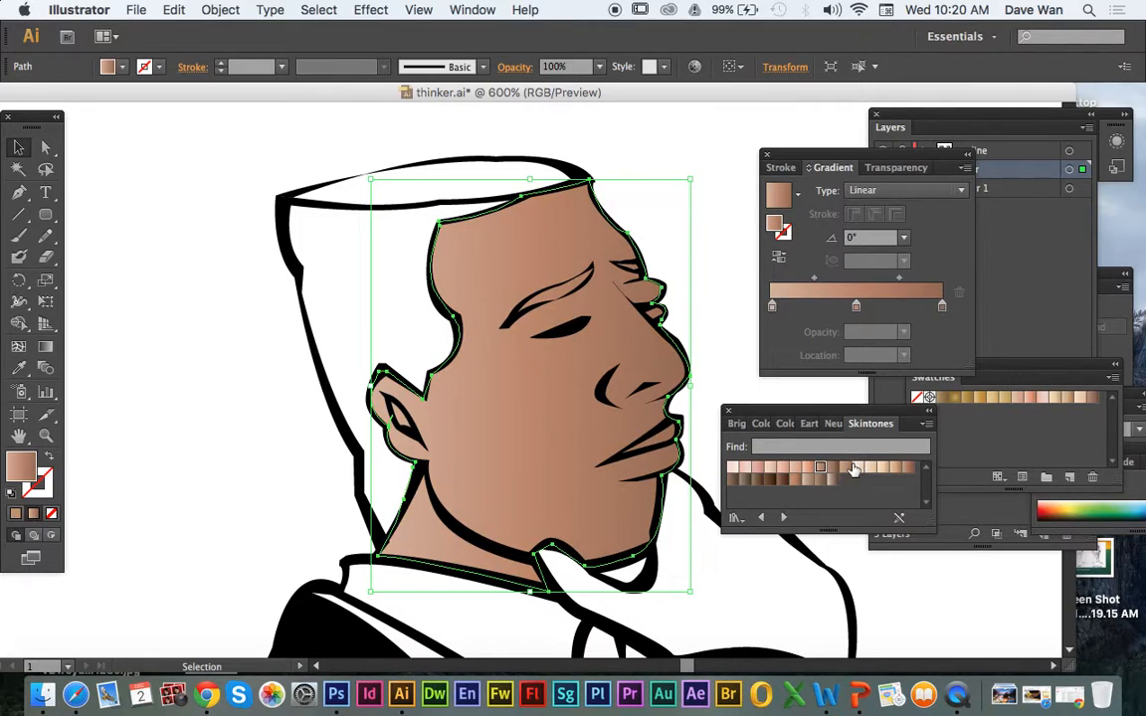
left_click(853, 469)
left_click(836, 468)
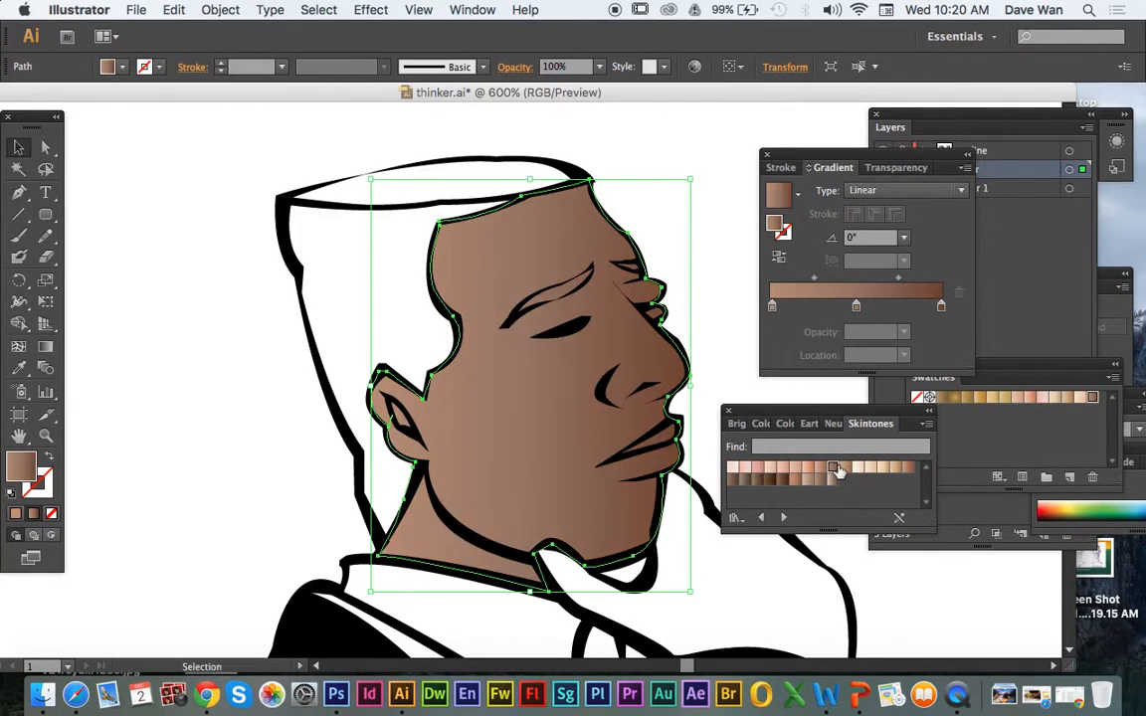
left_click(819, 469)
left_click(817, 469)
left_click(792, 478)
left_click(783, 481)
left_click(767, 480)
left_click(780, 481)
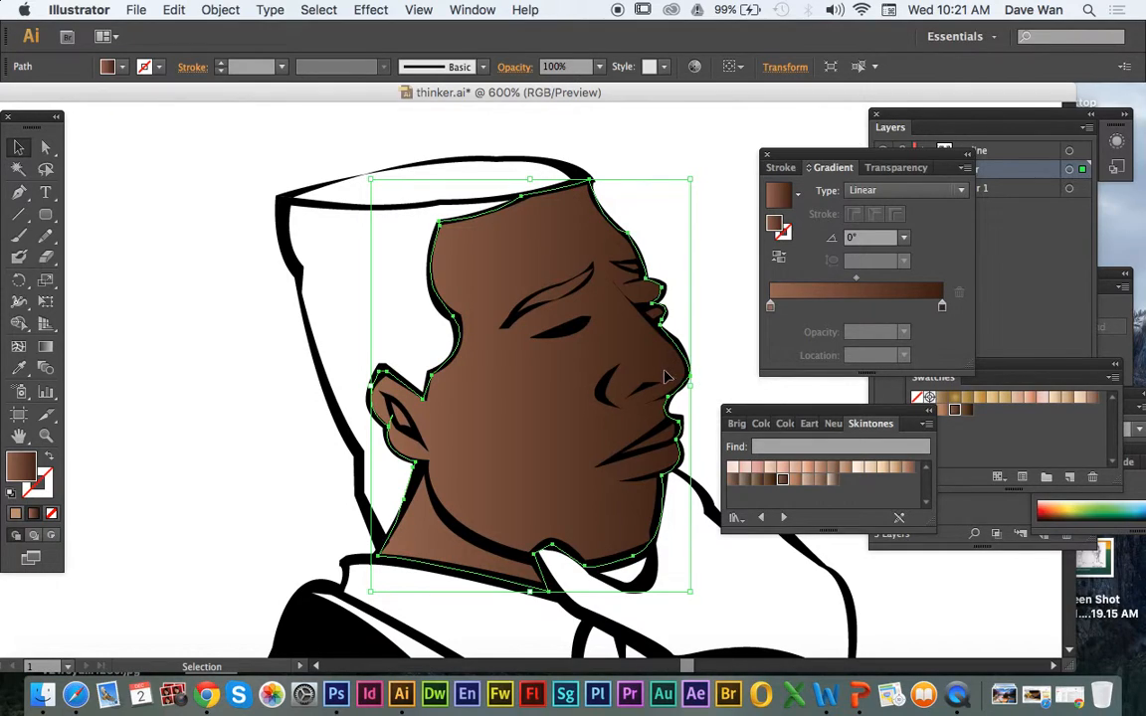
left_click(794, 480)
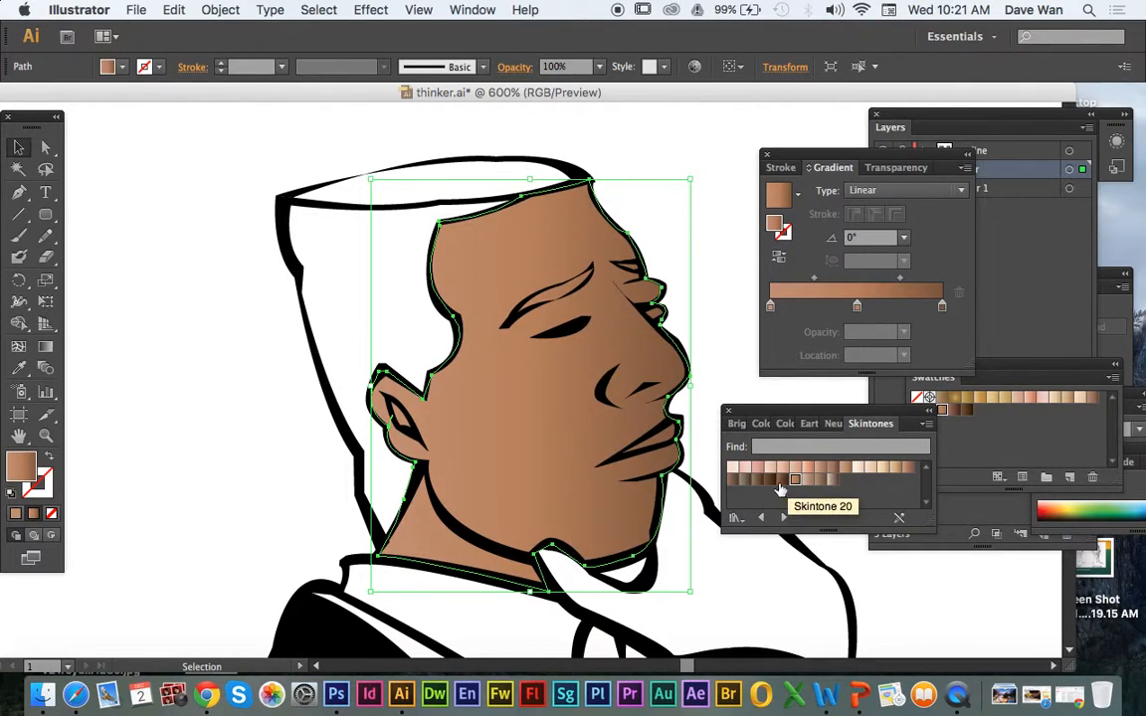
left_click(782, 479)
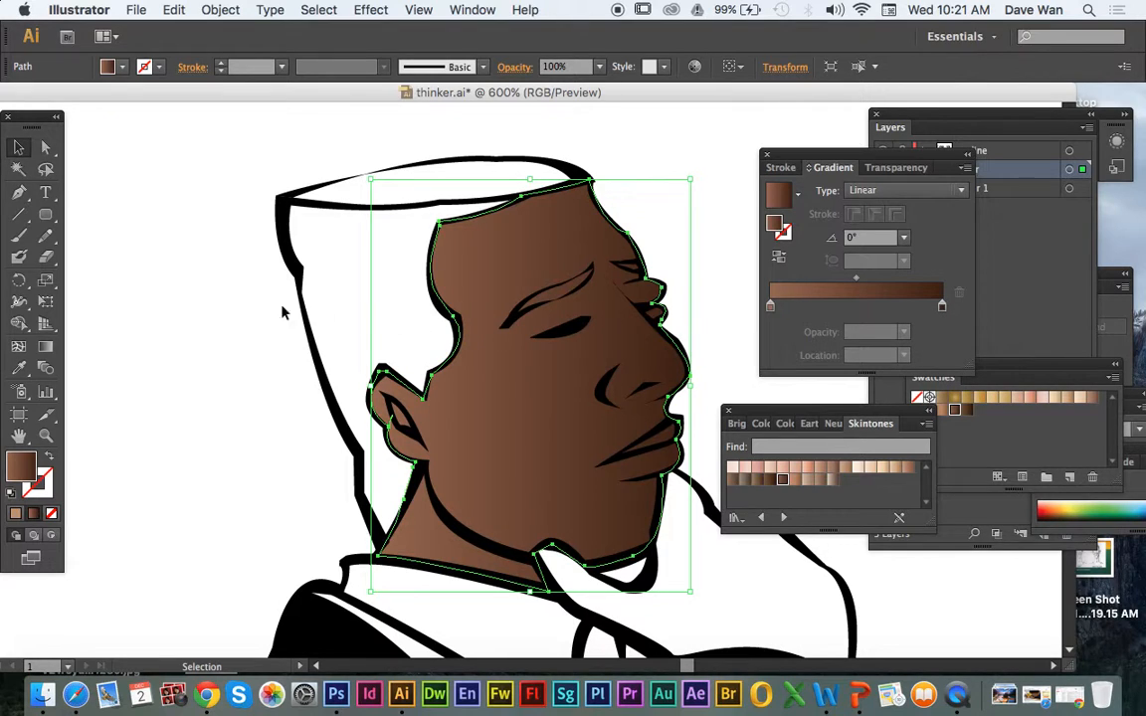
- Draw a small ellipse in the empty area beside the flat head top, swap its fill and stroke, and deselect it
left_click(328, 288)
left_click_drag(52, 217, 112, 255)
left_click_drag(135, 134, 235, 210)
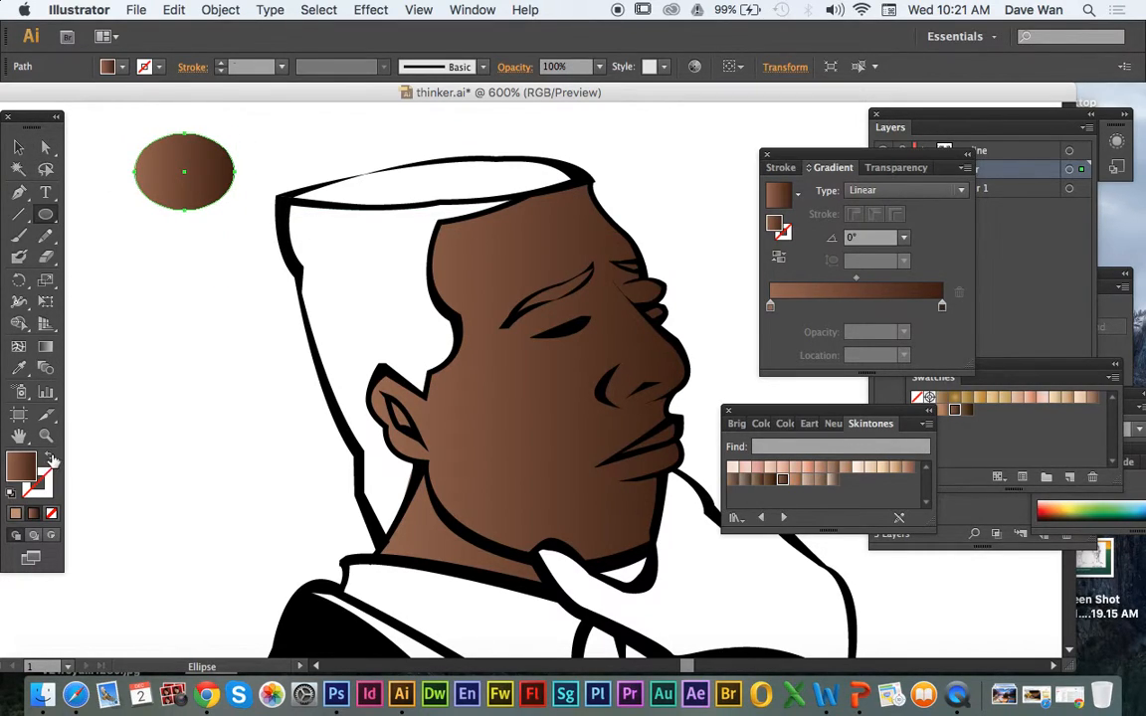
left_click(50, 460)
left_click(18, 147)
left_click(191, 223)
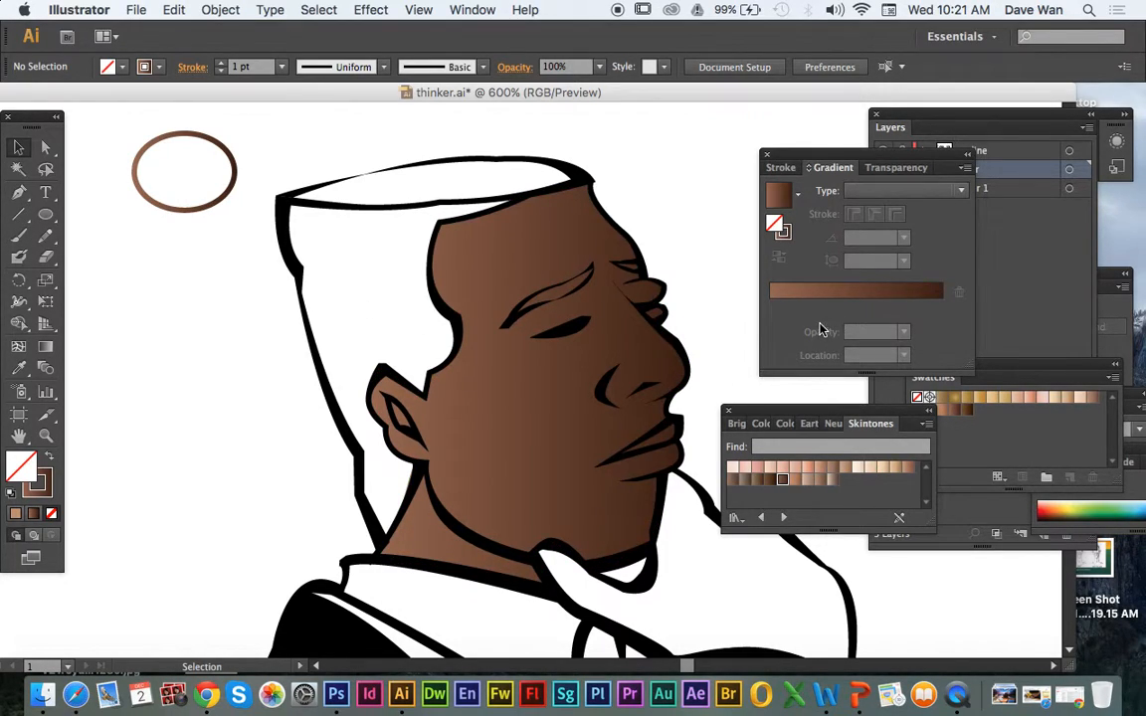
- Select the face-and-neck skin shape and set its linear gradient angle to -22°
left_click(510, 308)
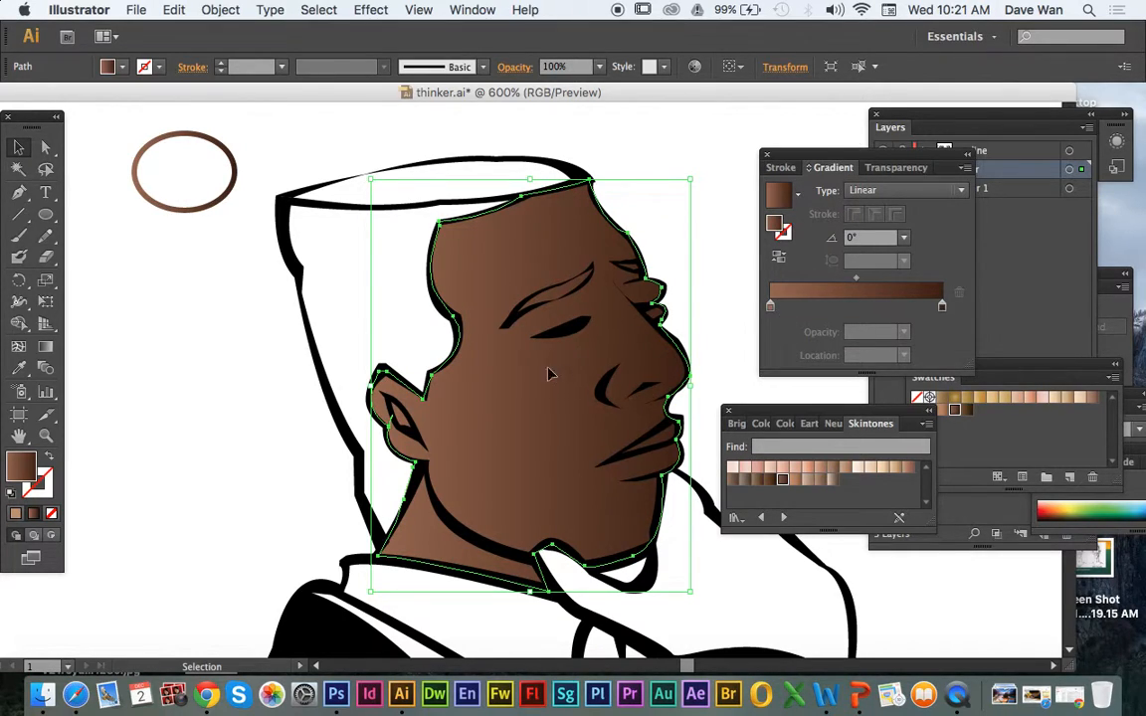
left_click(864, 237)
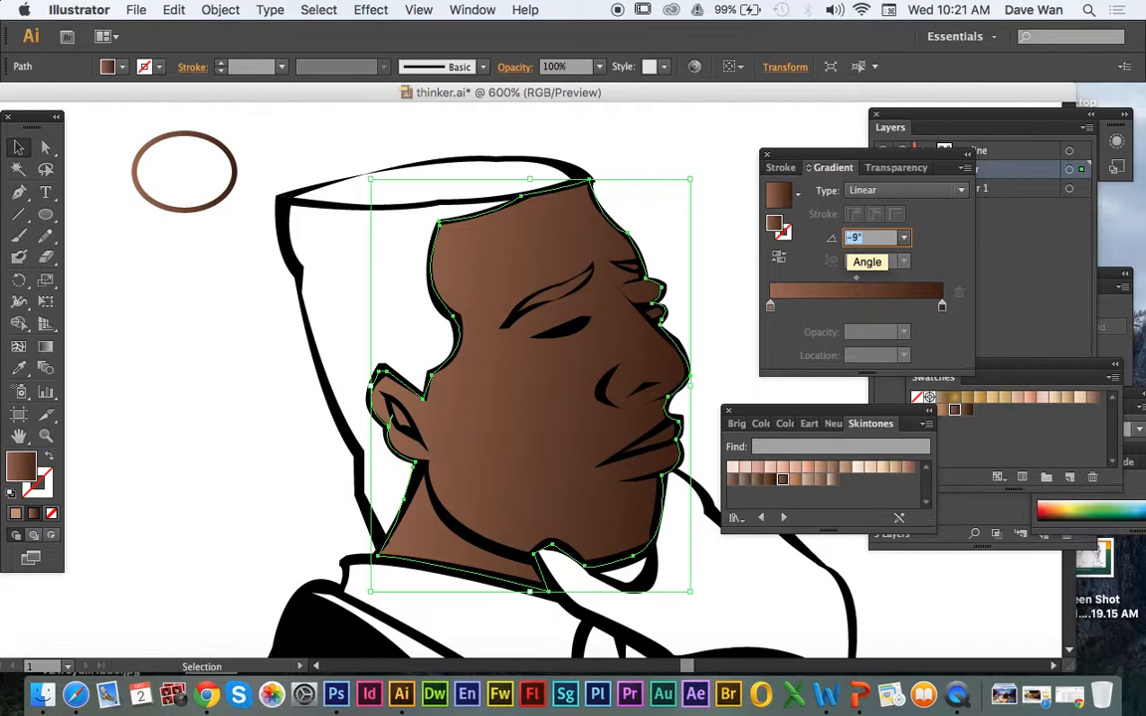
key("Down")
key("Down")
key("Down")
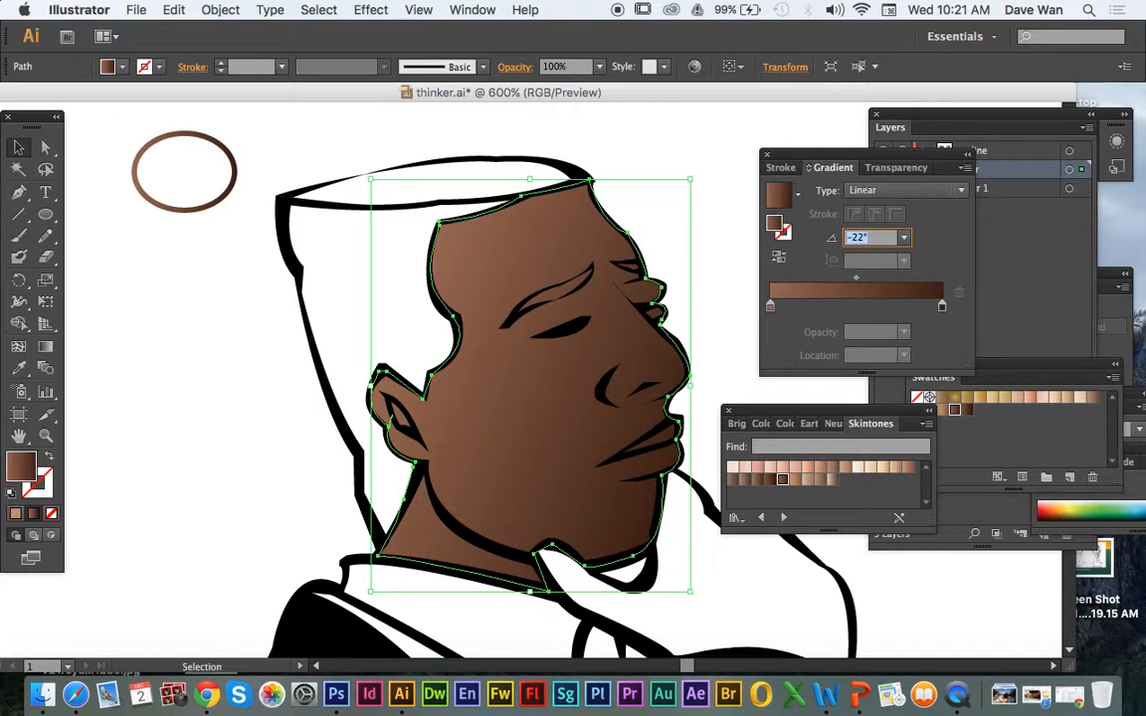
- Move the small ellipse to the empty area in front of the forehead and reselect the face-and-neck shape
left_click(205, 213)
left_click_drag(205, 212, 702, 193)
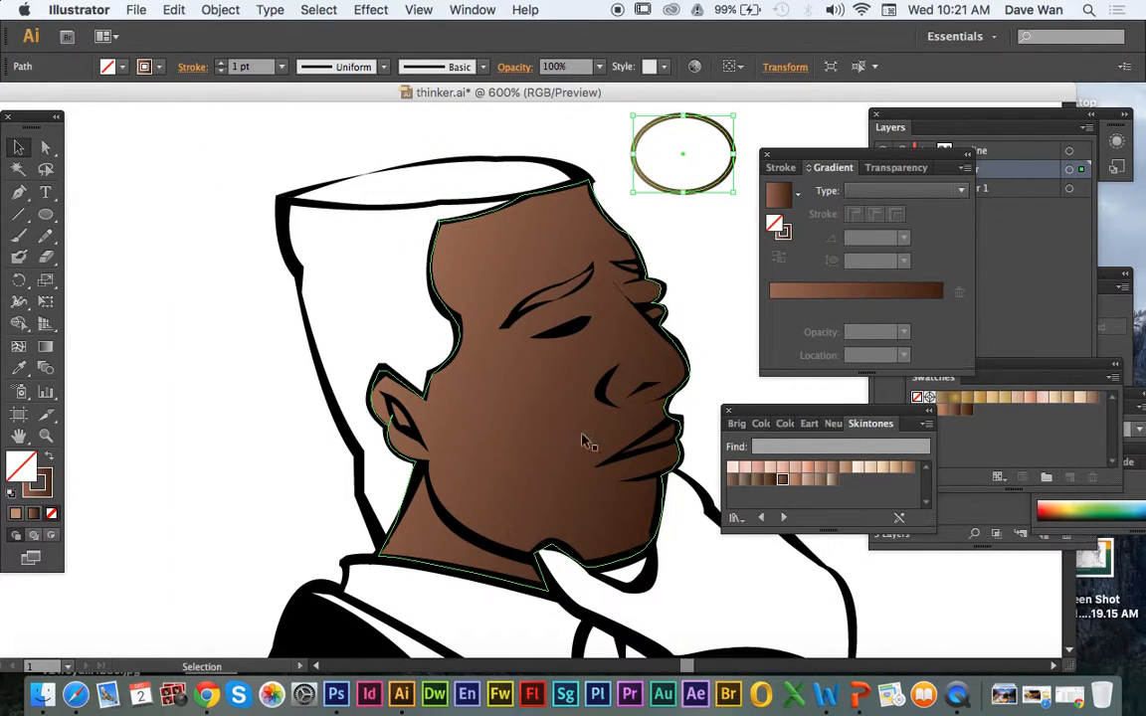
left_click(611, 419)
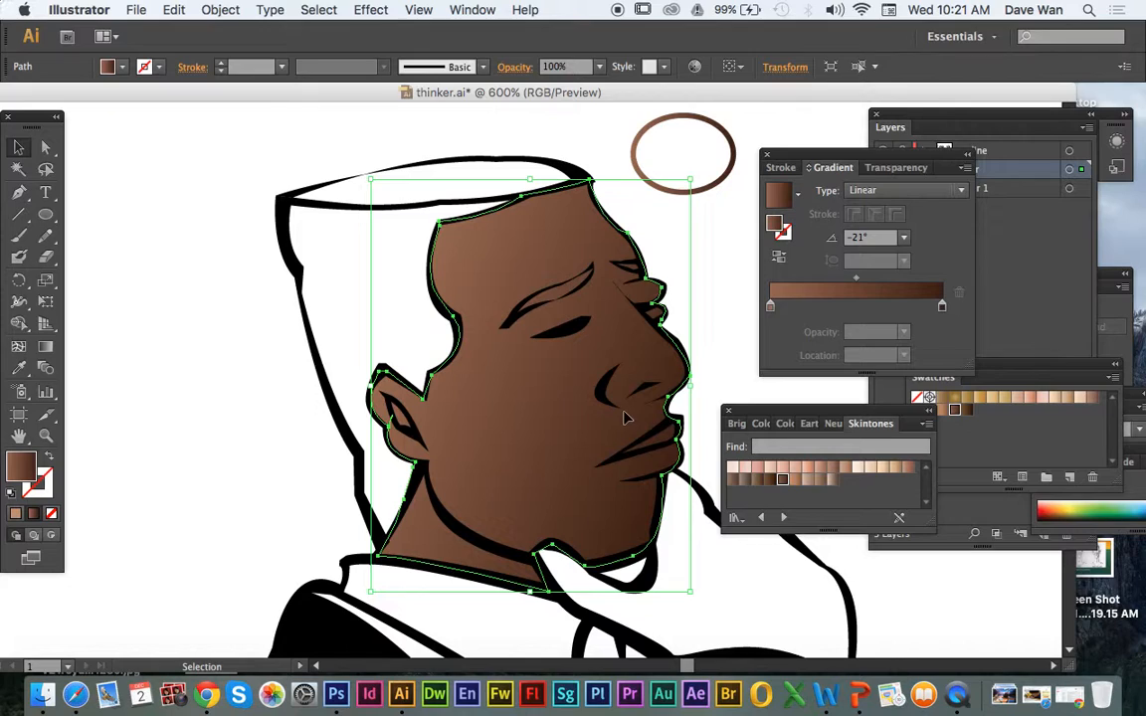
key("Down")
key("Down")
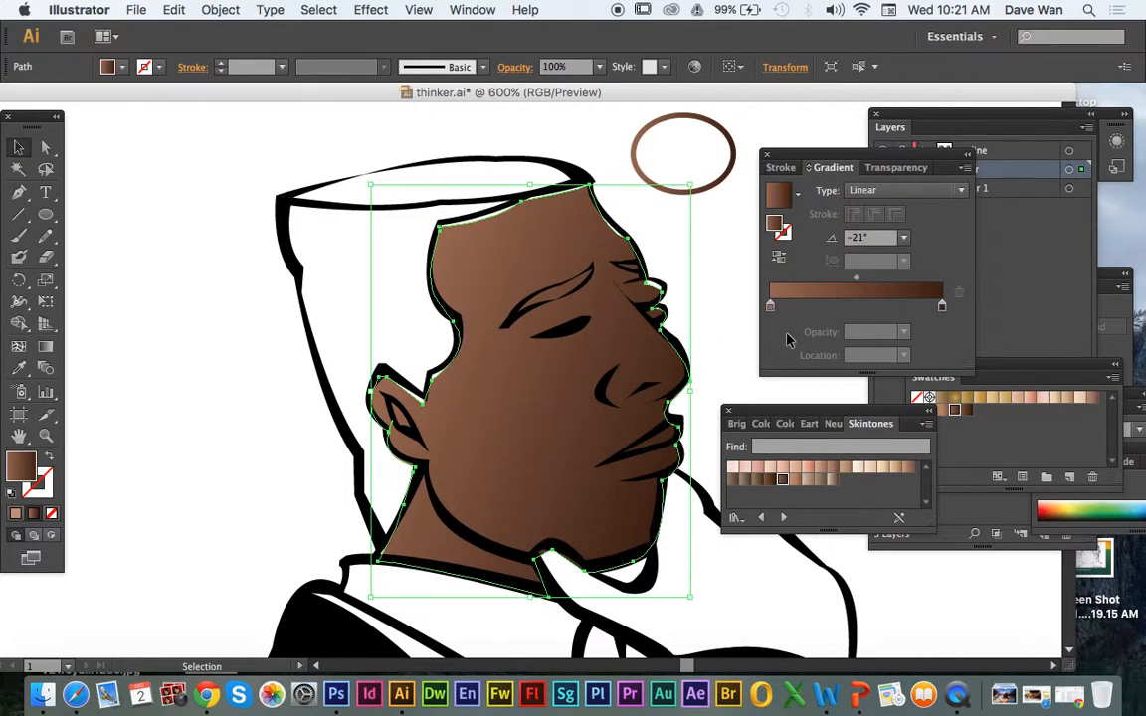
key("Up")
key("Up")
key("Up")
key("Down")
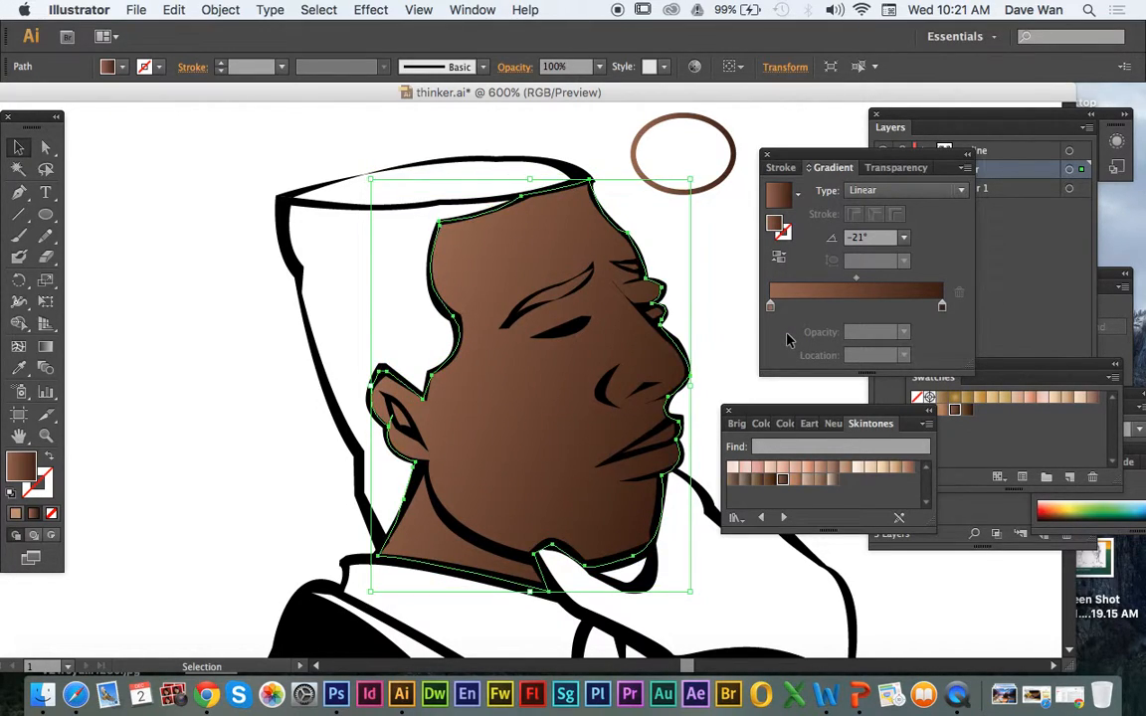
- Set the face-and-neck shape's linear gradient angle to -169° so the light end falls on the front of the face
left_click(699, 309)
left_click(614, 324)
key("Down")
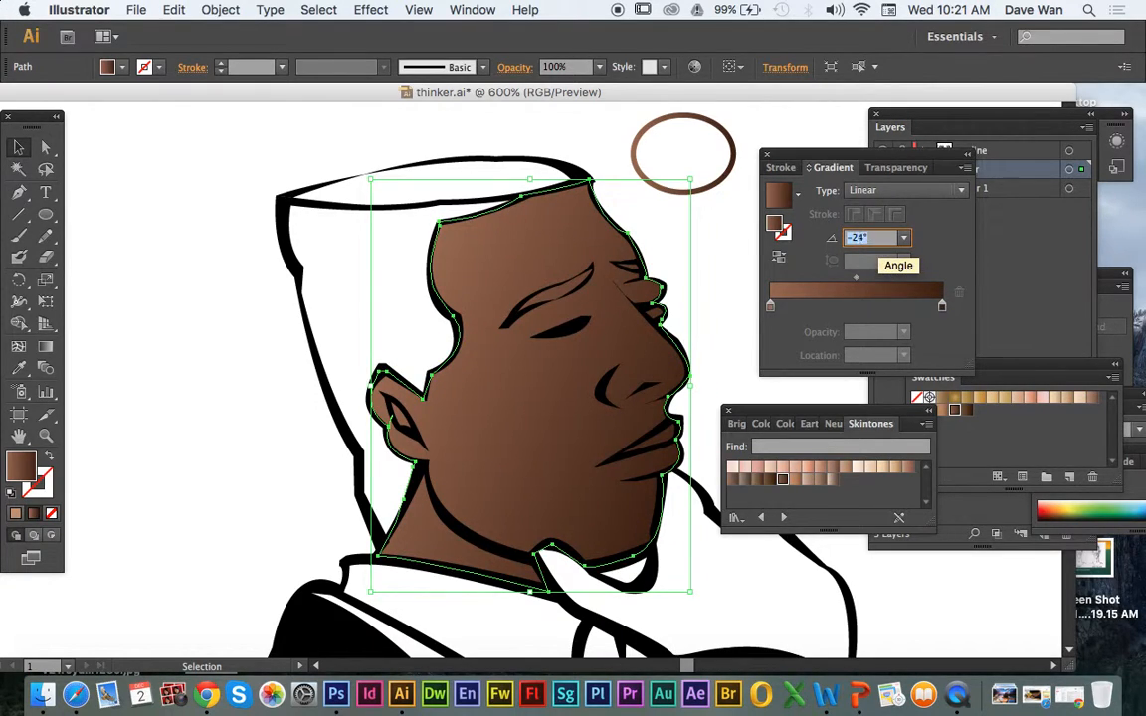
key("Down")
key("Down")
key("Down")
key("Down")
key("Down")
key("Down")
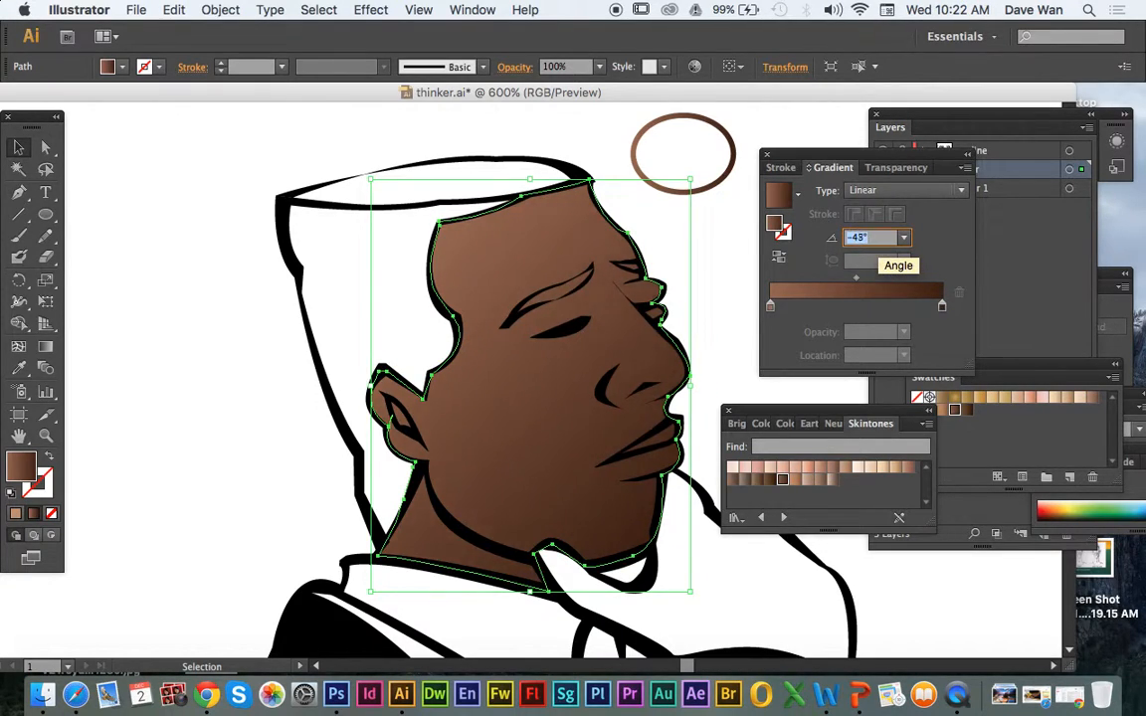
key("Down")
key("Down")
key("Down")
key("Down")
key("Down")
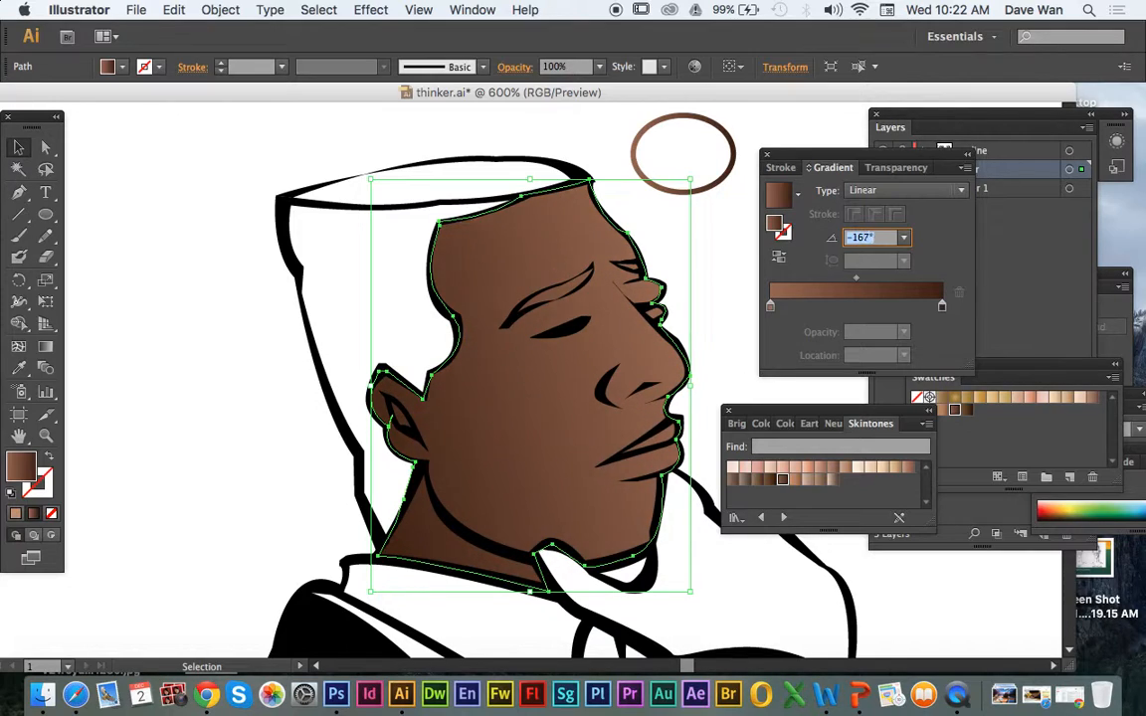
left_click(848, 237)
- Reposition the face gradient's dark stop to 69.9% and its light brown stop to 21.88%
left_click_drag(943, 308, 907, 310)
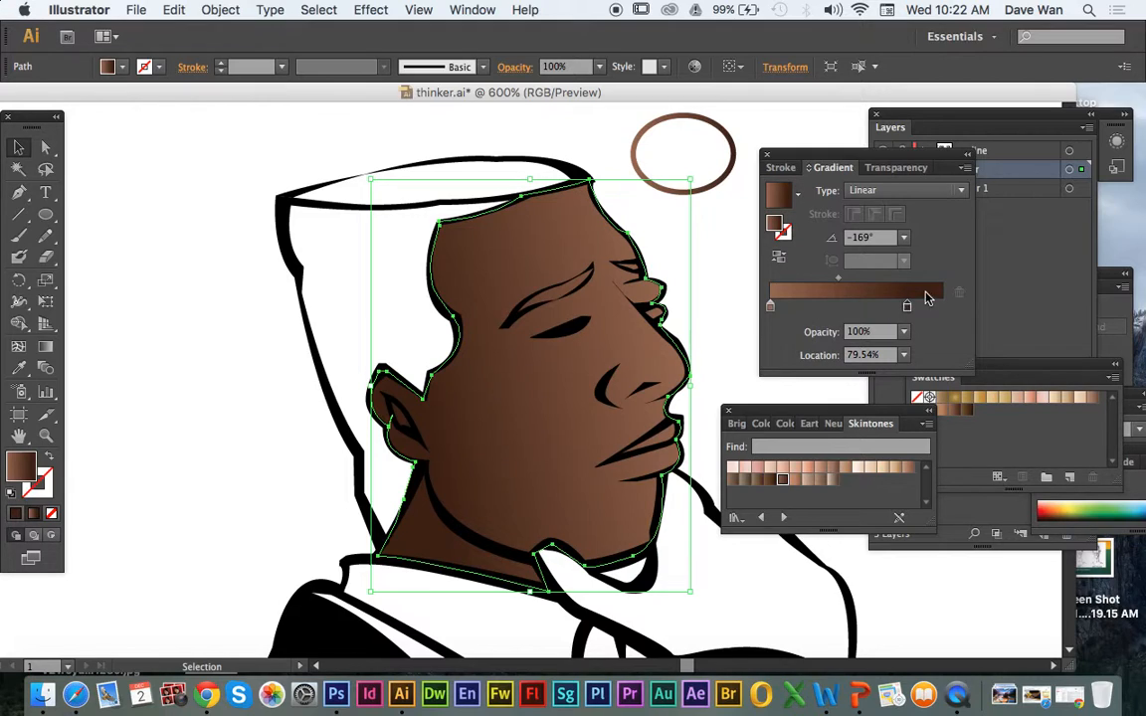
left_click_drag(906, 309, 889, 309)
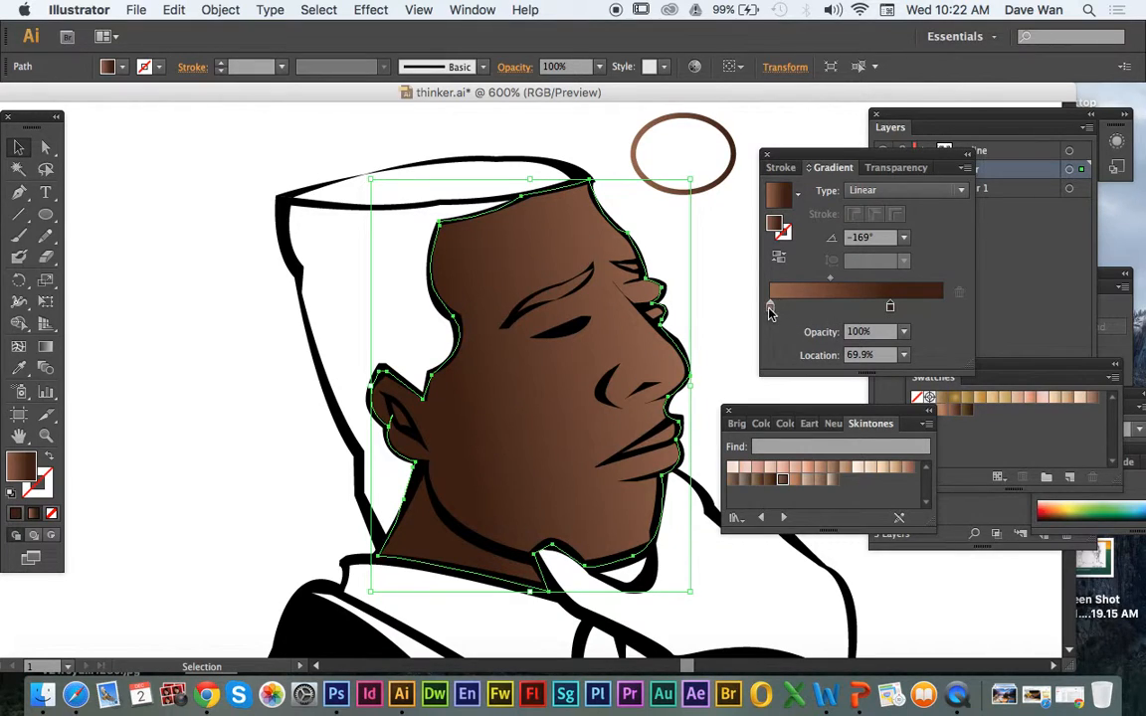
left_click_drag(770, 306, 806, 307)
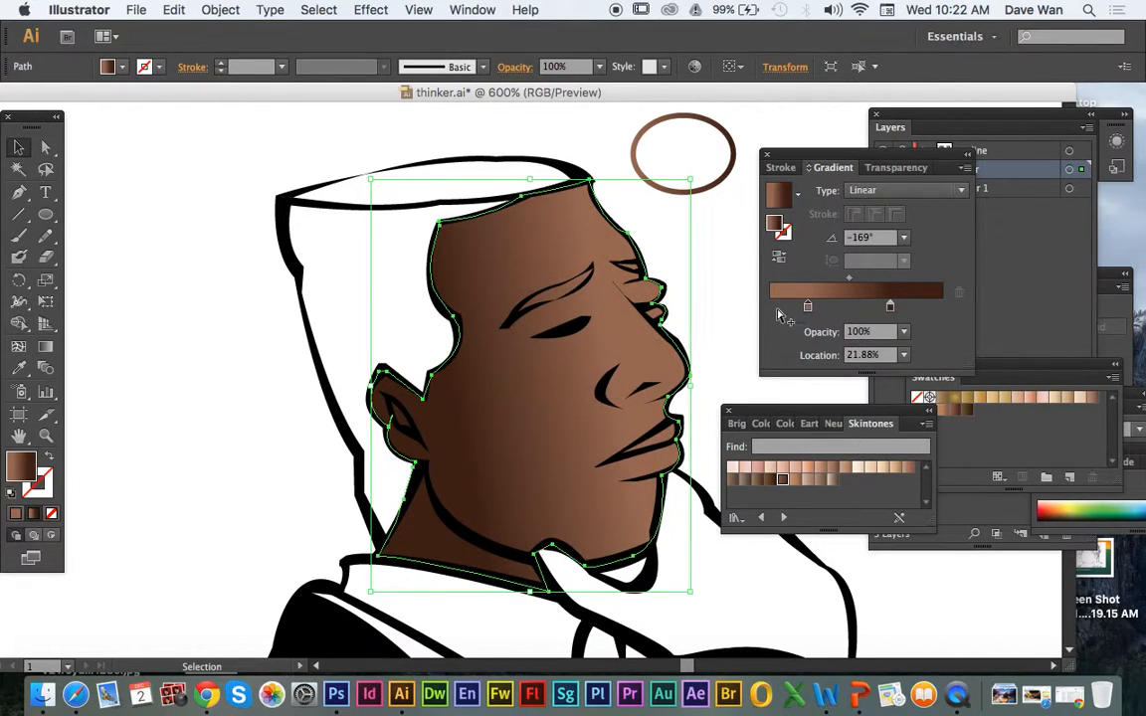
- Add a third color stop at 0.19% in the face gradient and shift the middle brown stop slightly toward the dark end
left_click(775, 306)
left_click_drag(773, 314, 768, 309)
left_click_drag(770, 312, 814, 315)
left_click(770, 315)
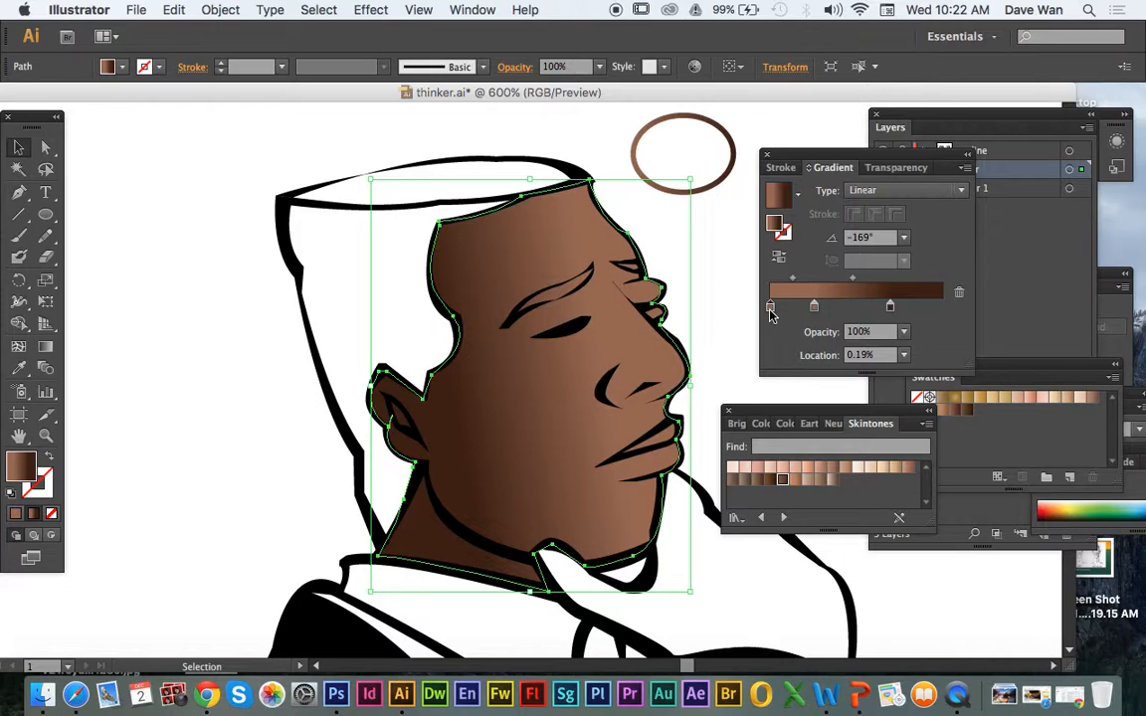
double_click(770, 312)
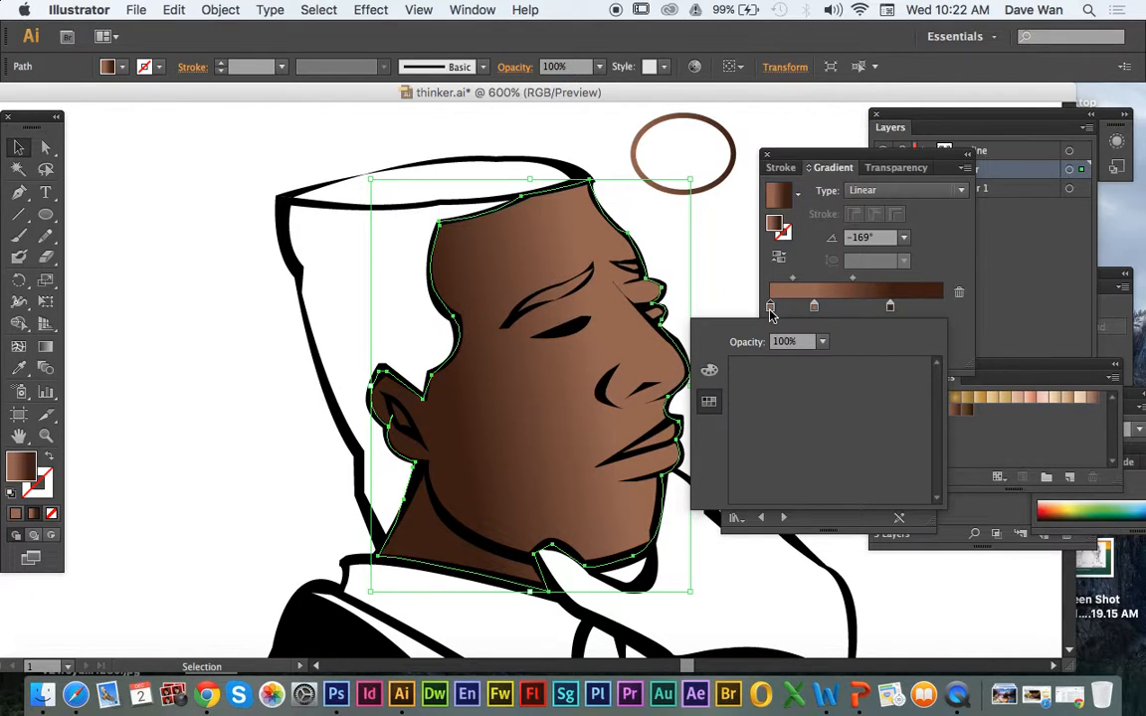
left_click(712, 375)
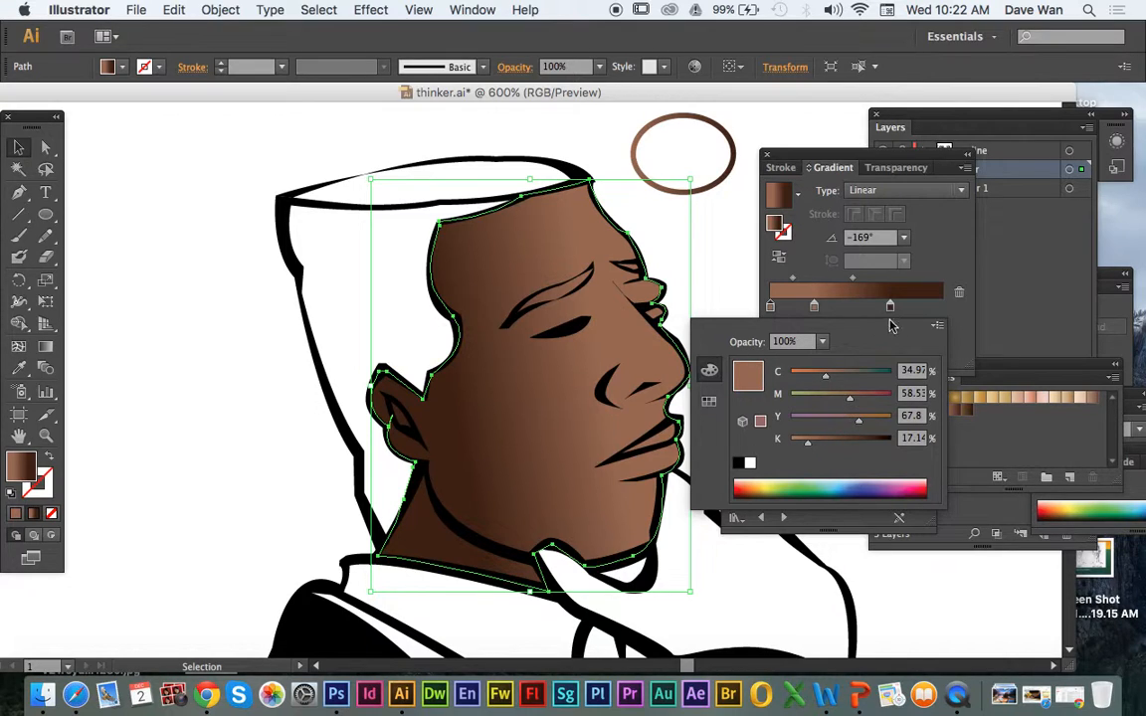
left_click(865, 291)
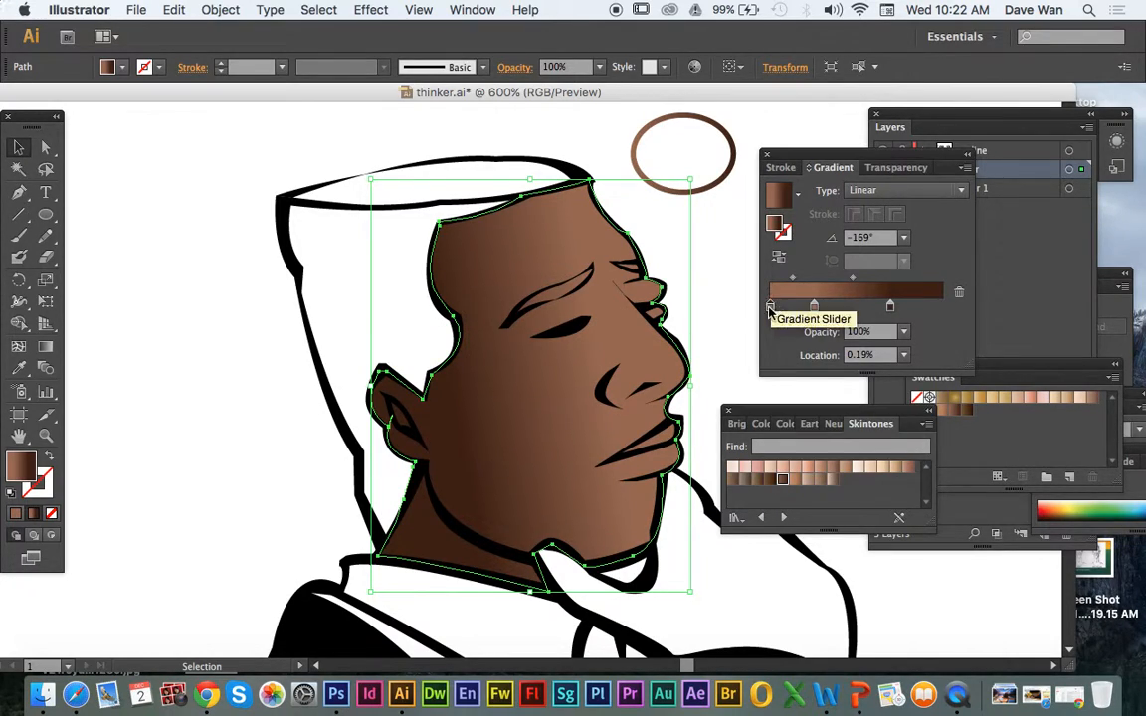
double_click(770, 304)
left_click(770, 305)
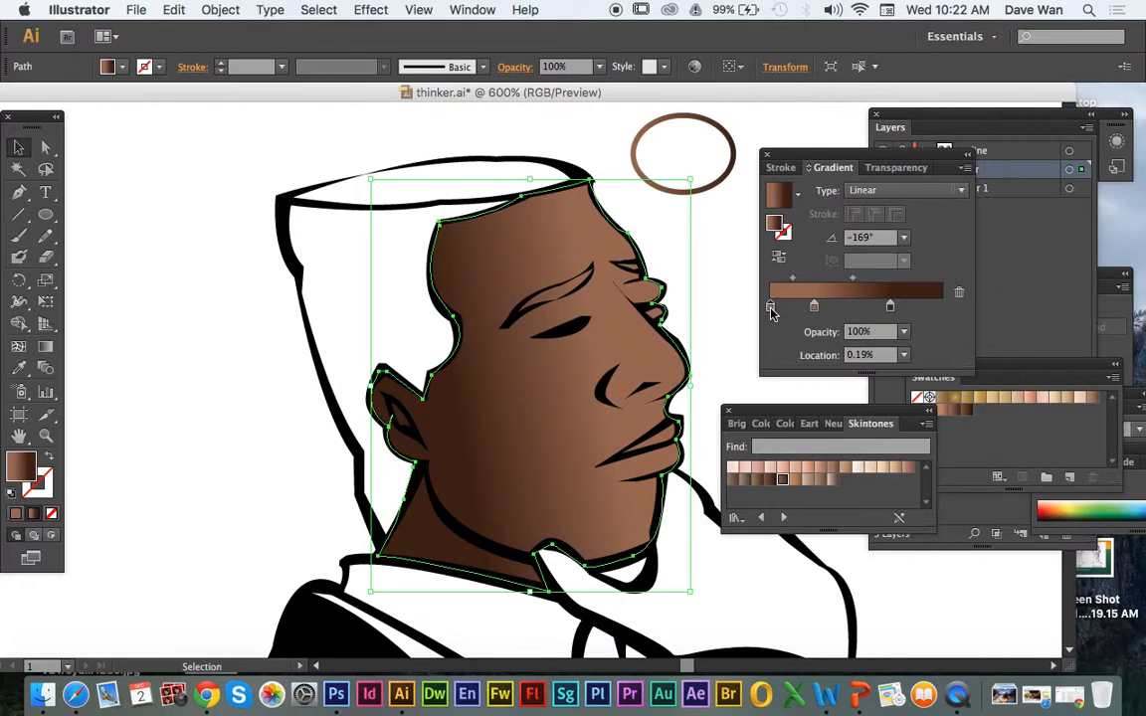
- Recolor the gradient stop at 0.19% to the warm yellow-orange FFCD6A as the face's highlight
double_click(770, 307)
left_click(709, 375)
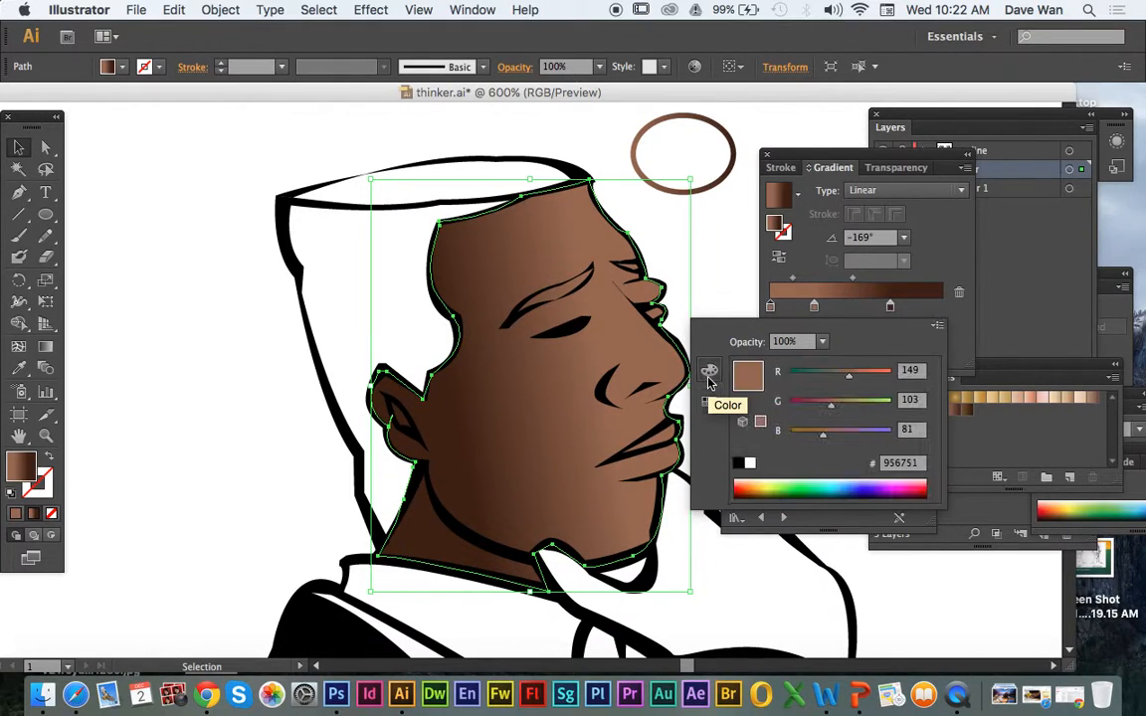
left_click(772, 481)
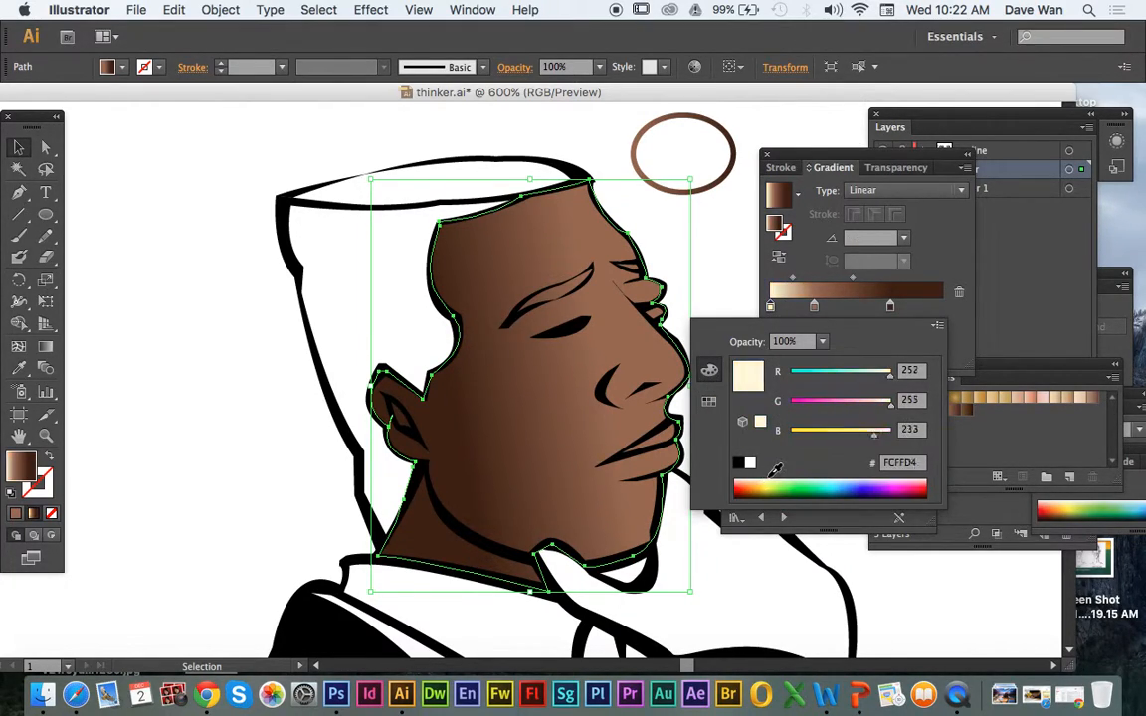
left_click(758, 479)
left_click_drag(762, 489, 756, 484)
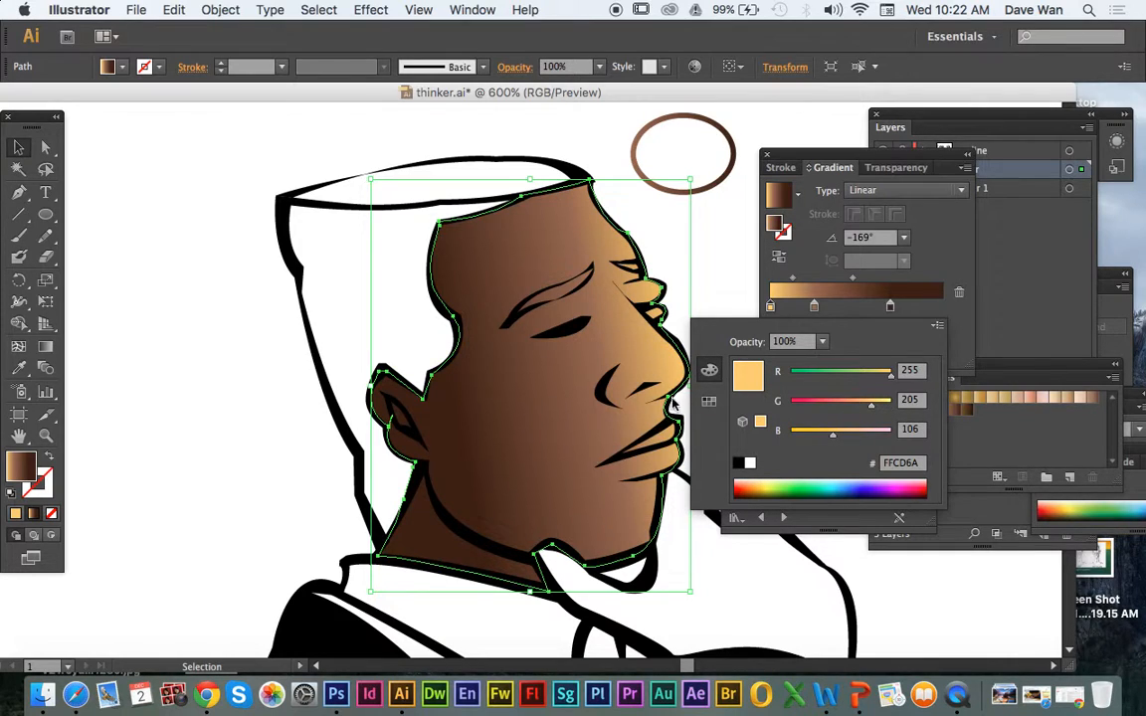
left_click(766, 288)
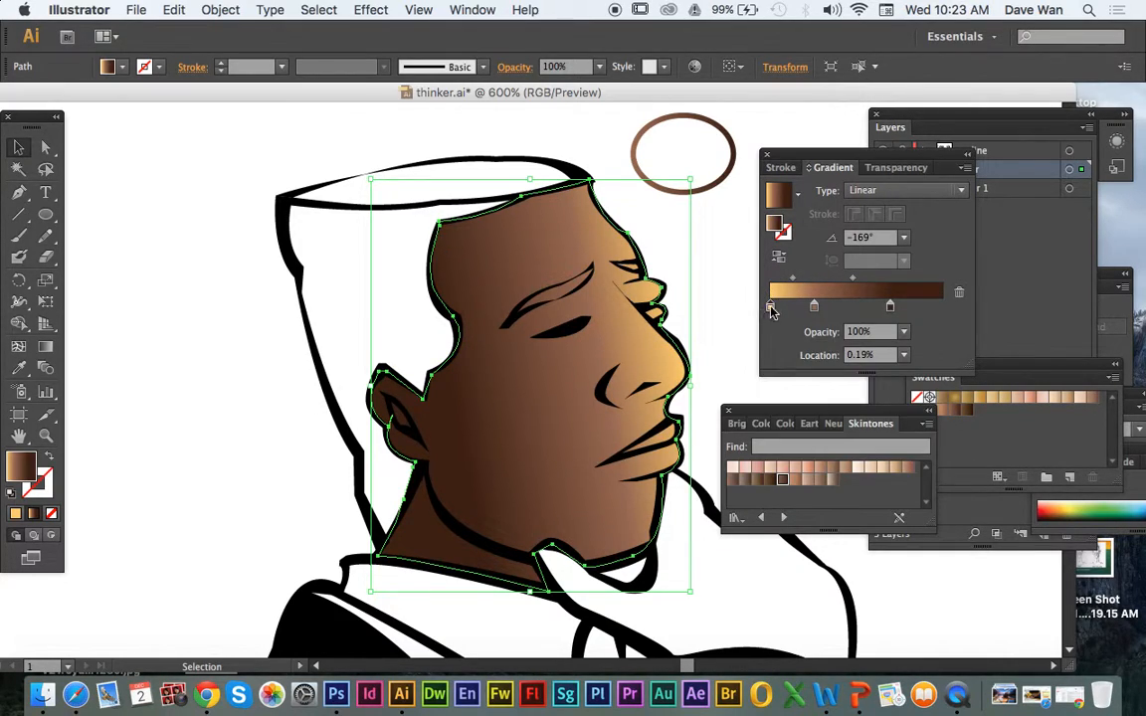
- Move the face gradient's middle brown stop to 29.83%, slightly adjust the two outer stops, and deselect the shape
left_click_drag(814, 314, 827, 314)
left_click(892, 307)
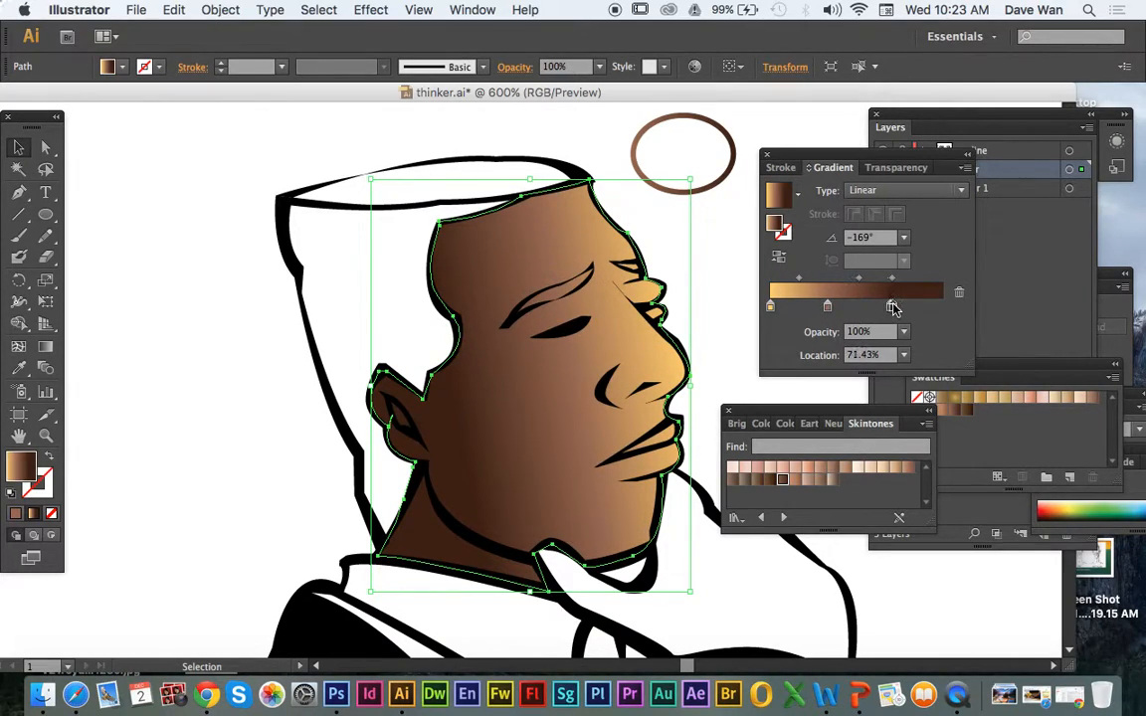
left_click_drag(893, 309, 894, 314)
left_click_drag(771, 307, 822, 313)
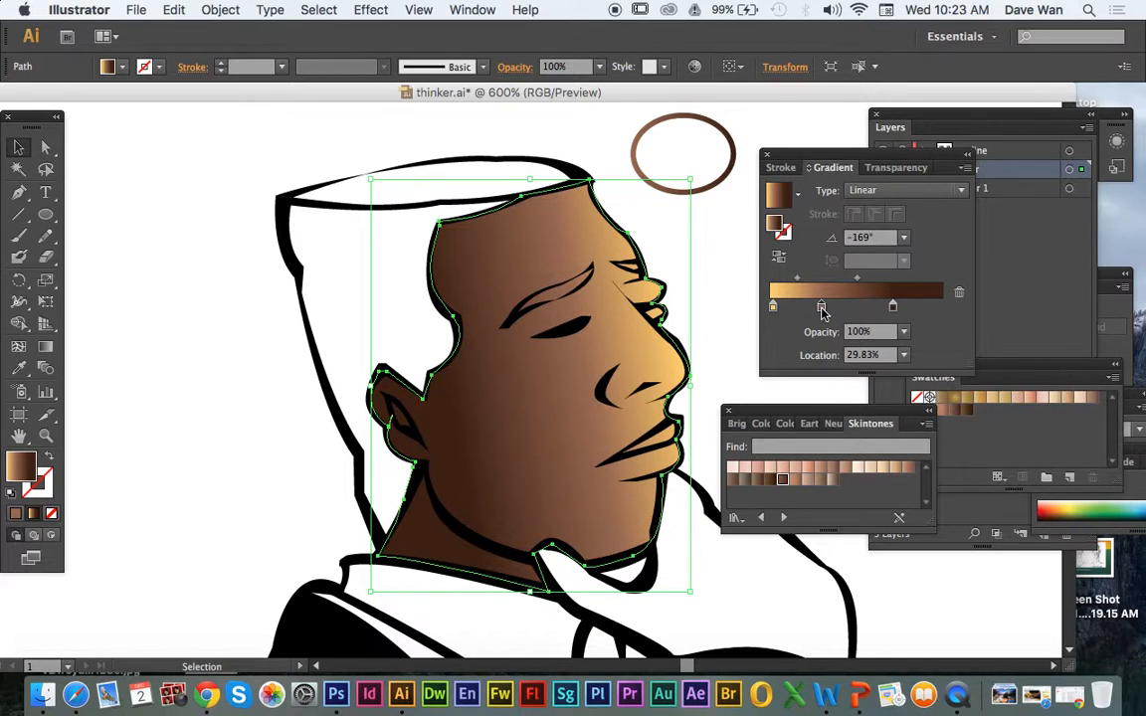
key("super+minus")
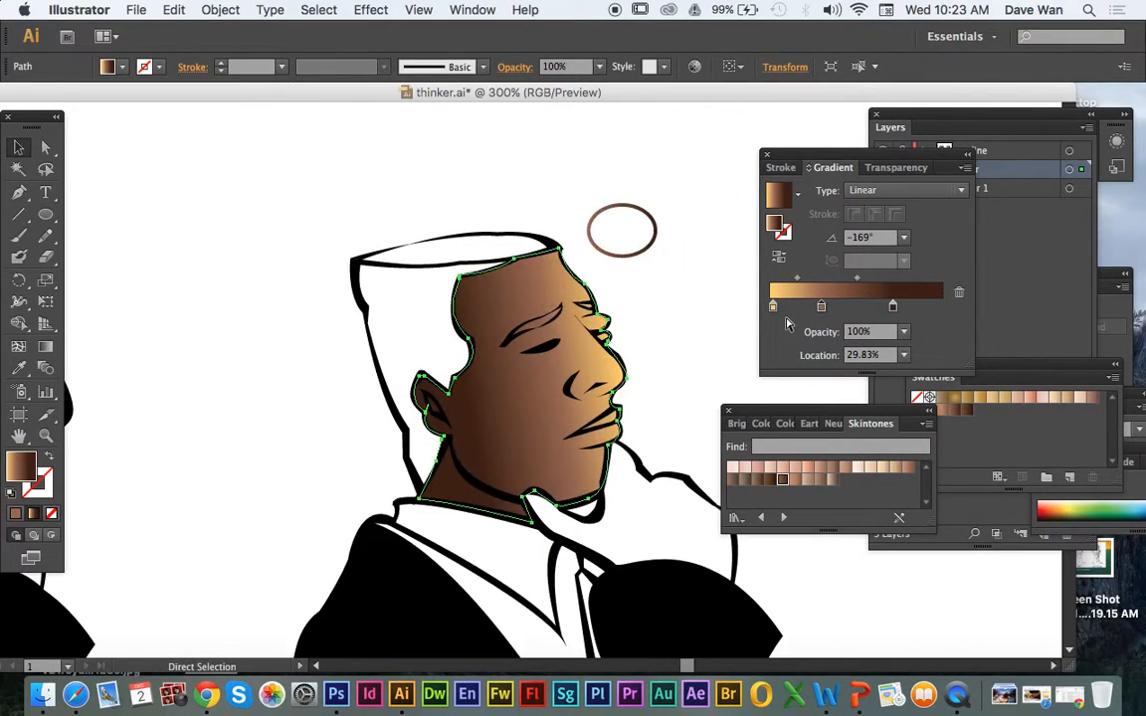
key("super+minus")
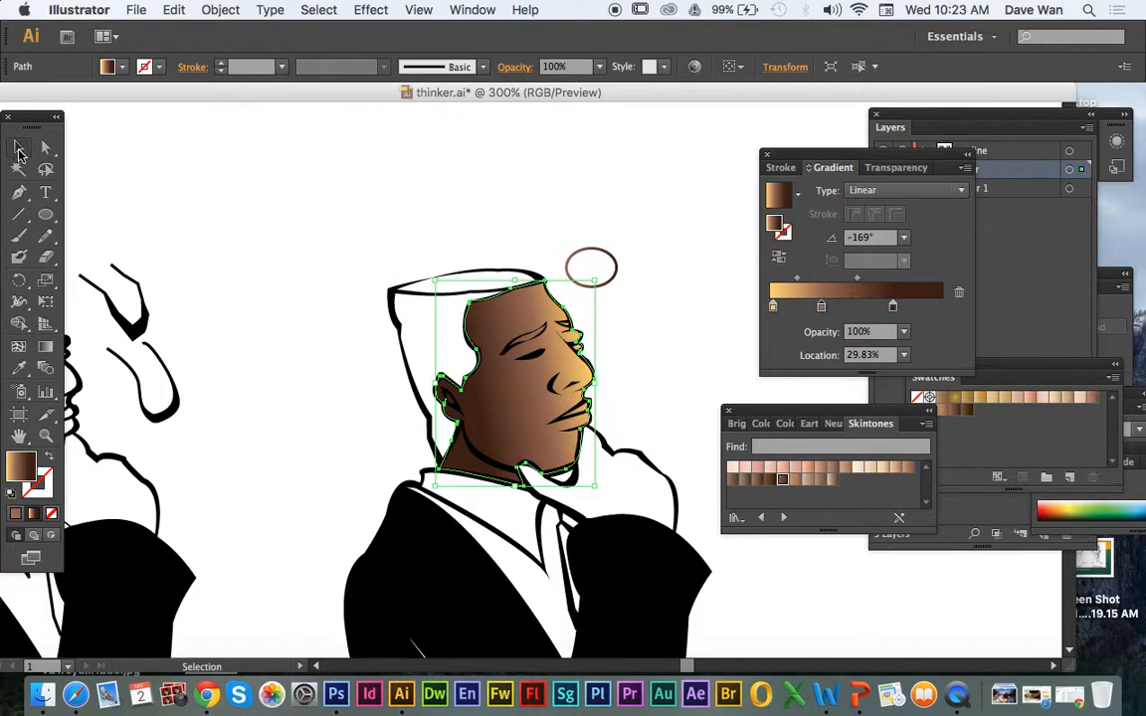
left_click(254, 221)
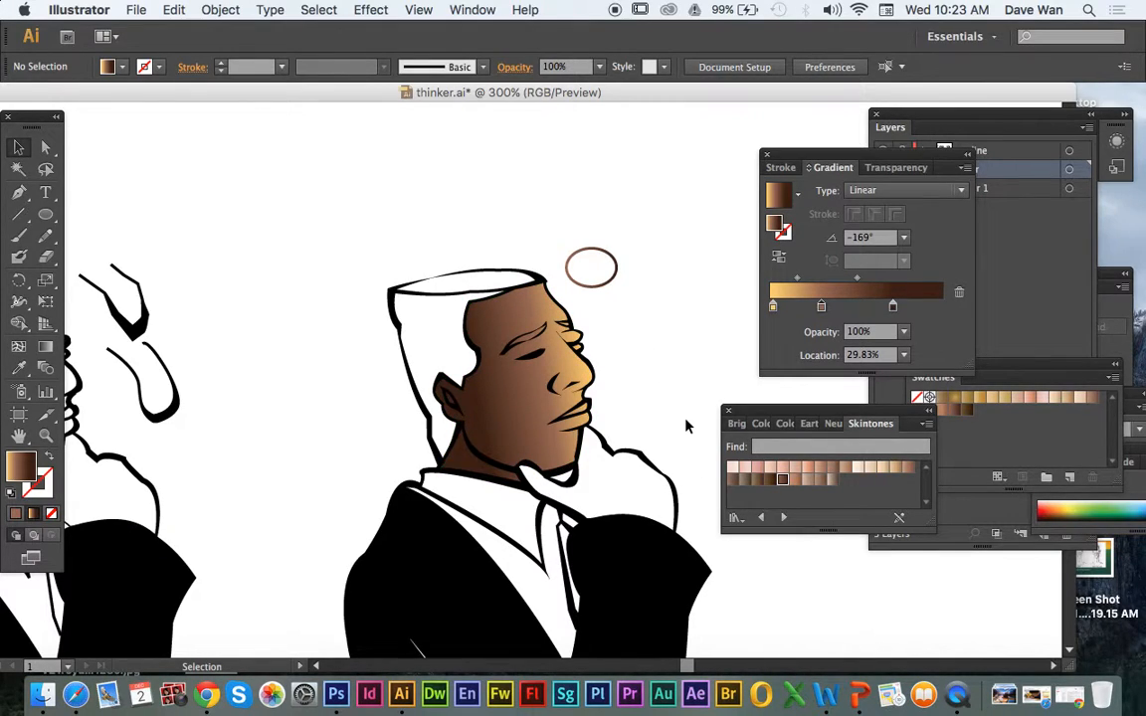
- Start a Pen path for the hair from below the ear around the nape, and give it a solid brown fill
left_click(19, 191)
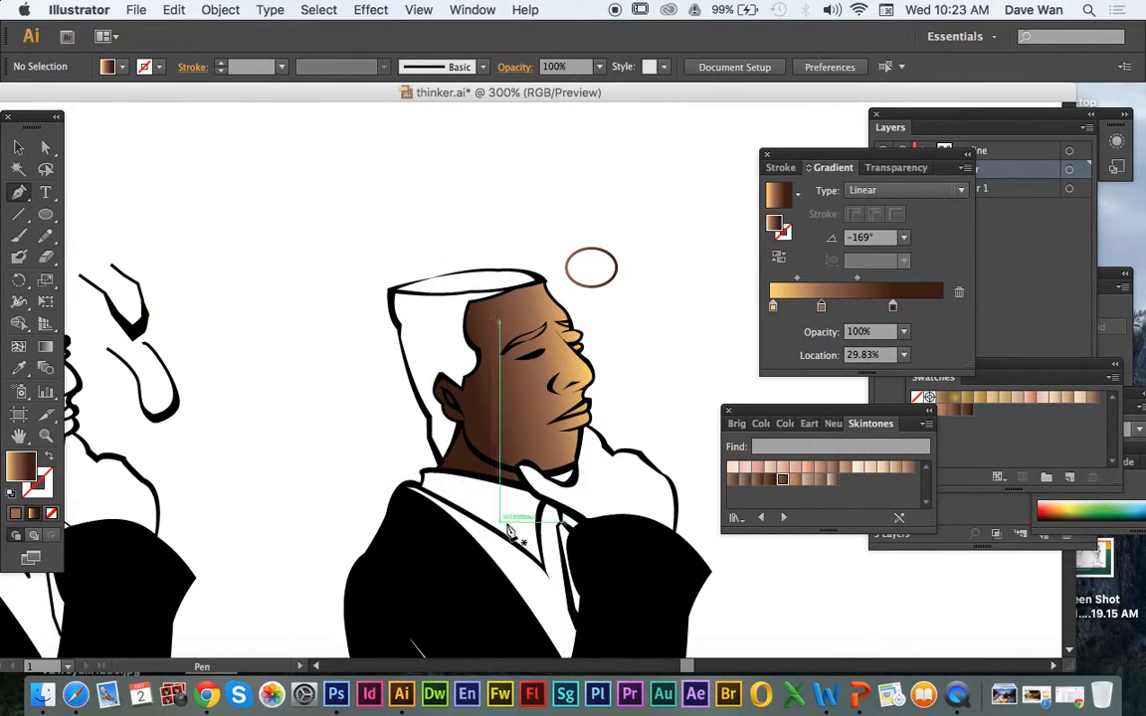
key("super+equal")
key("super+equal")
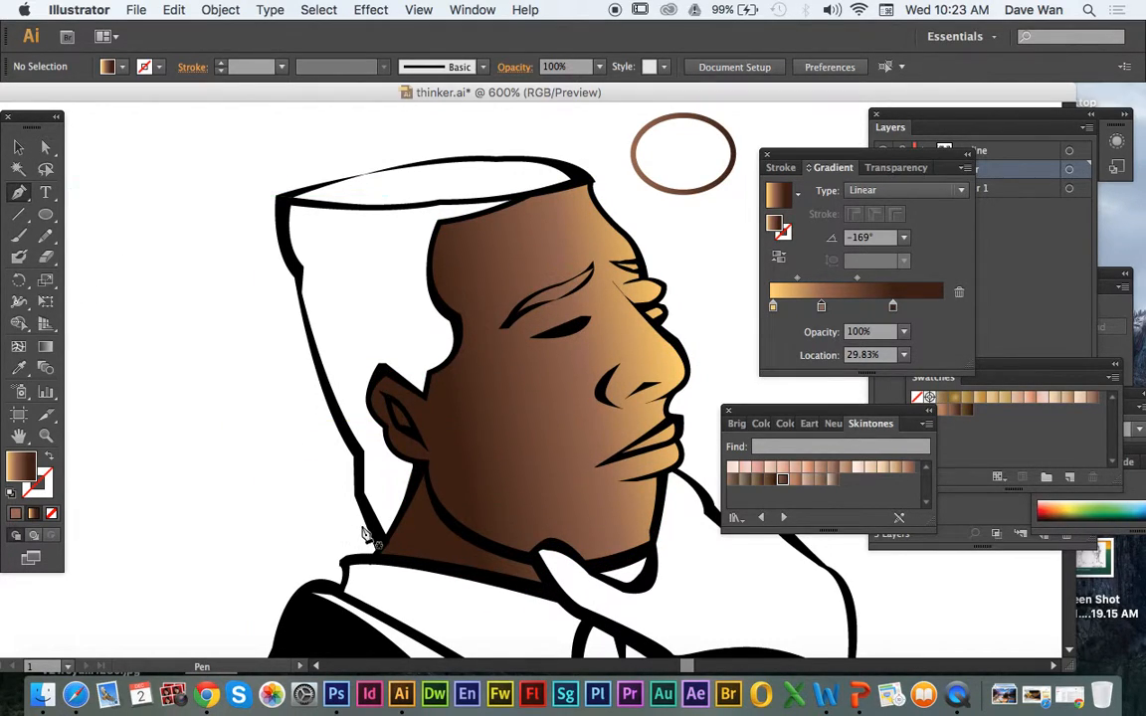
left_click(423, 468)
left_click_drag(392, 537, 367, 548)
left_click(385, 538)
left_click(369, 530)
left_click(359, 490)
left_click(361, 461)
left_click(15, 514)
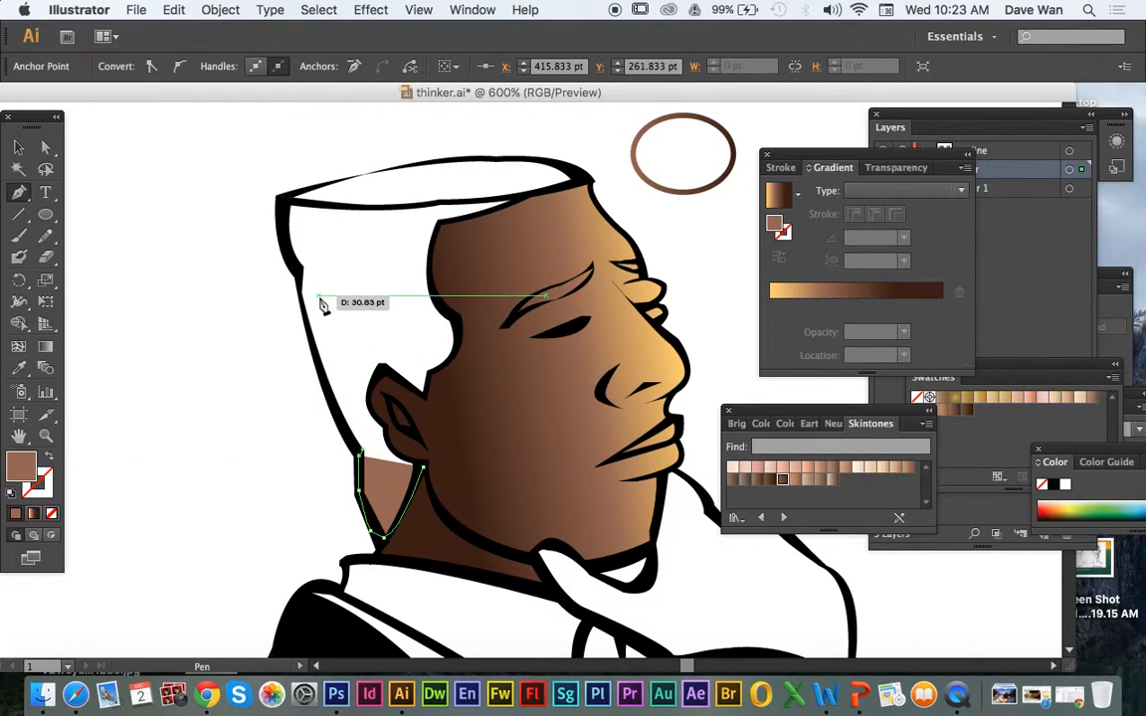
- Continue the hair path up the back of the head and across the flat top to the forehead corner
left_click(301, 275)
left_click_drag(304, 267, 296, 182)
left_click_drag(406, 189, 519, 154)
mouse_move(590, 174)
left_mouse_down()
mouse_move(627, 151)
mouse_move(682, 154)
mouse_move(643, 157)
mouse_move(597, 190)
left_mouse_up()
left_click(509, 157)
left_click(591, 181)
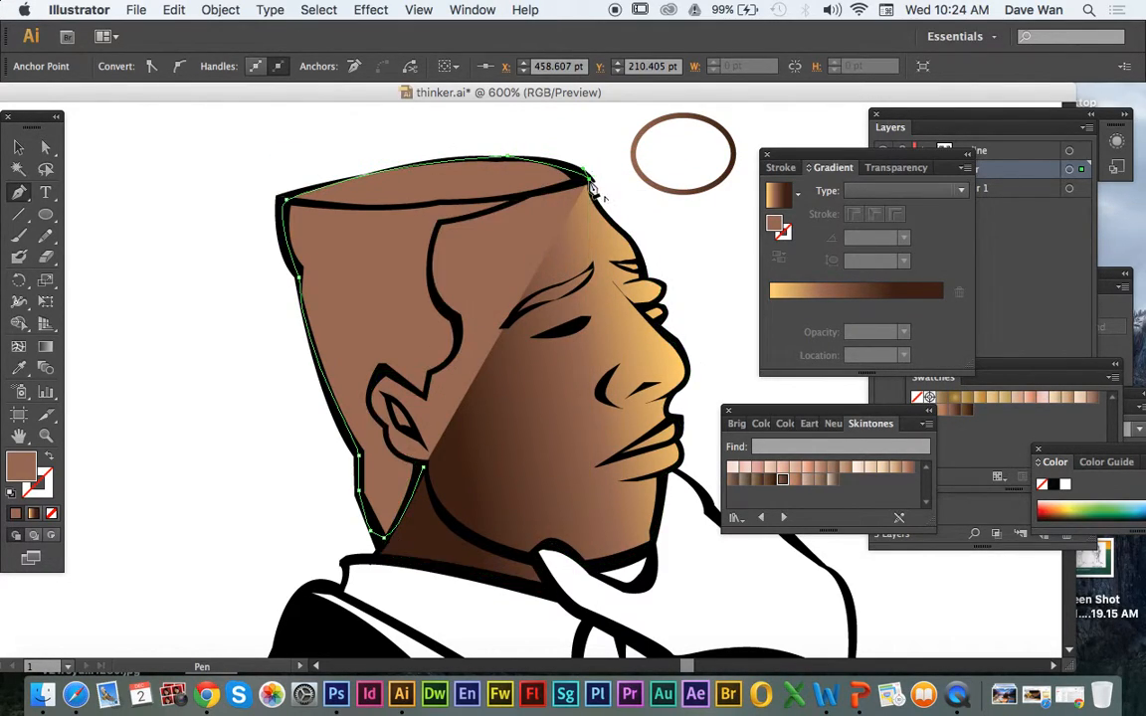
- Trace the hair path back along the forehead hairline and curve it down to the temple
left_click_drag(520, 196, 505, 199)
left_click(521, 197)
left_click(437, 227)
left_click(439, 227)
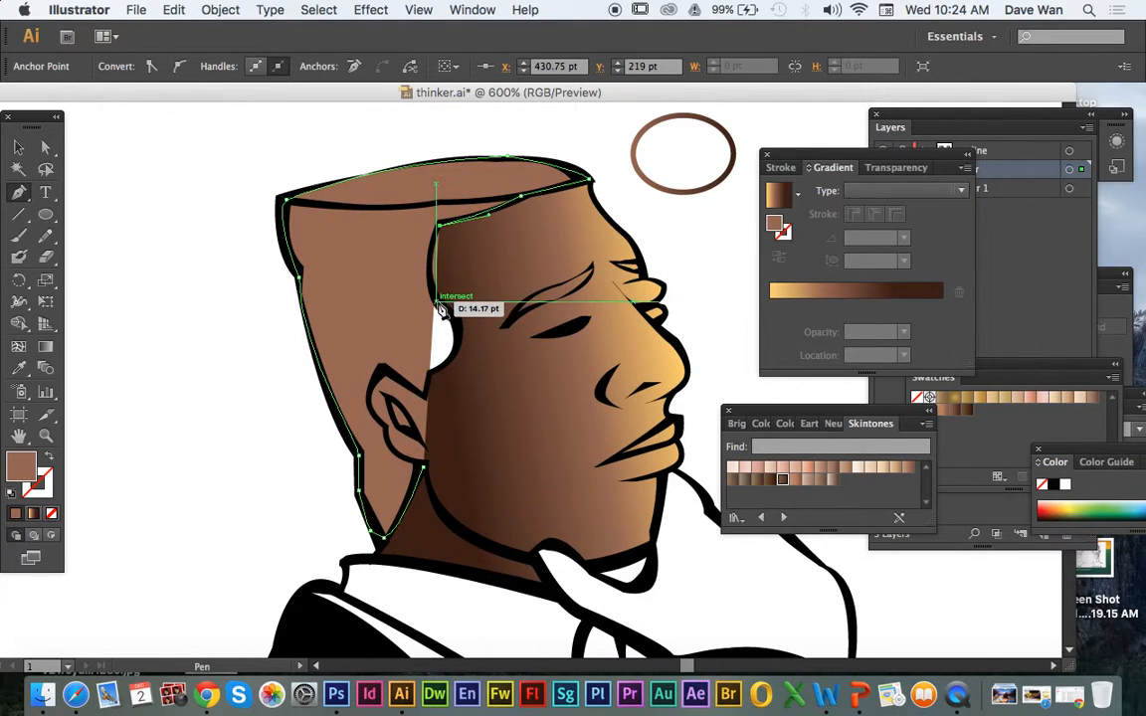
left_click_drag(441, 301, 464, 321)
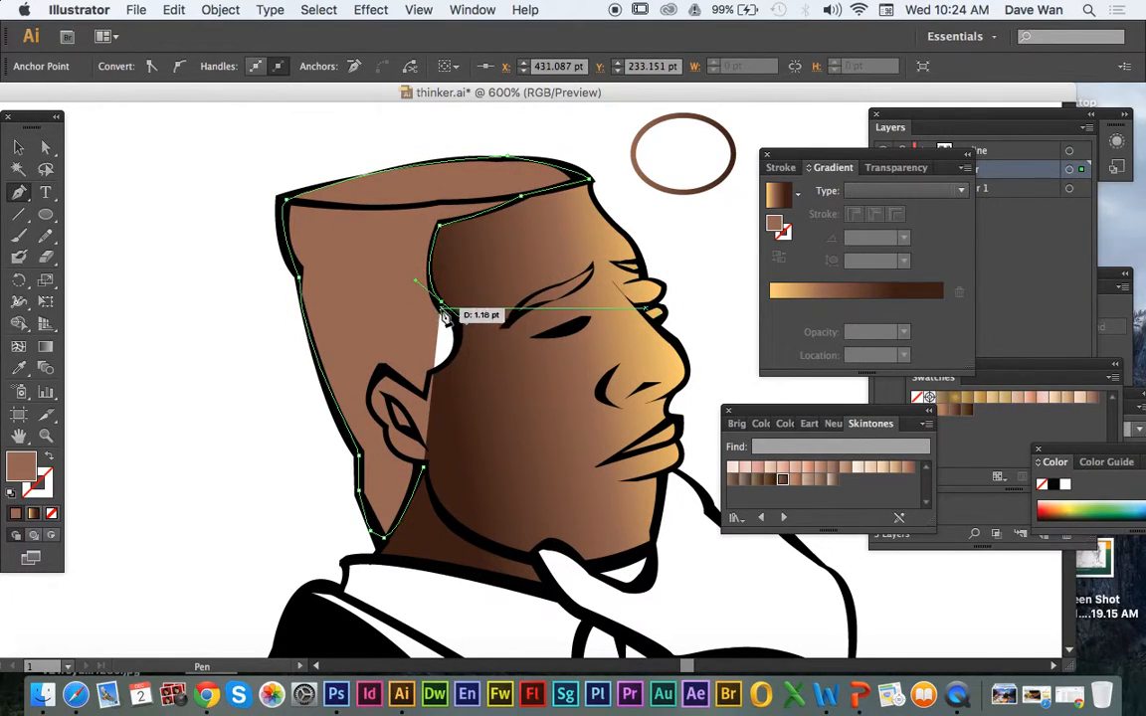
left_click(442, 302)
- Continue the hair path from the temple down the curved sideburn toward the front of the ear
left_click_drag(444, 364, 412, 395)
left_click(444, 365)
left_click(428, 383)
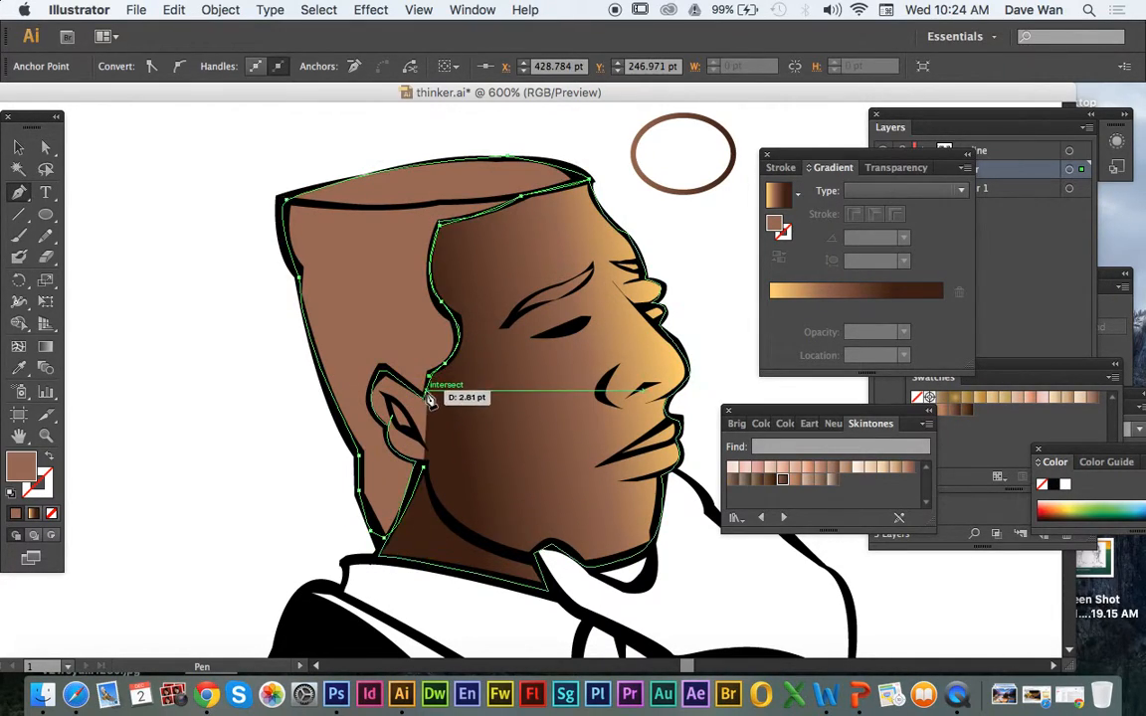
- Trace the hair path over and behind the ear, close it at the starting point below the ear, and deselect it
left_click(382, 373)
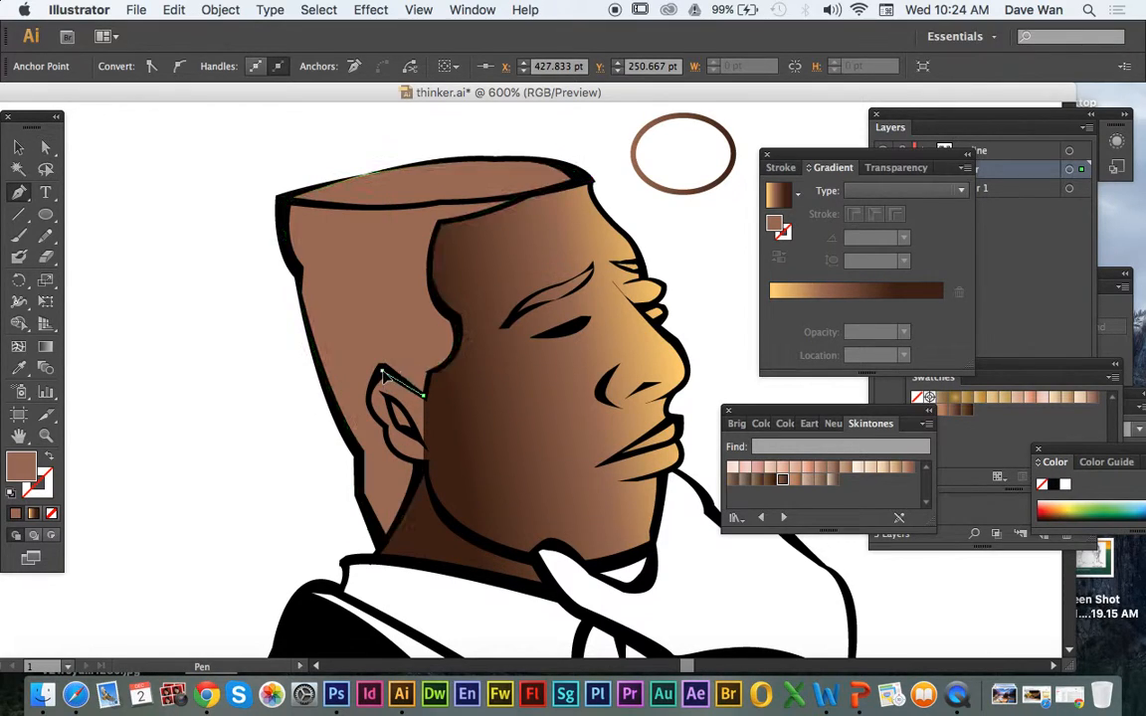
left_click_drag(376, 422, 392, 454)
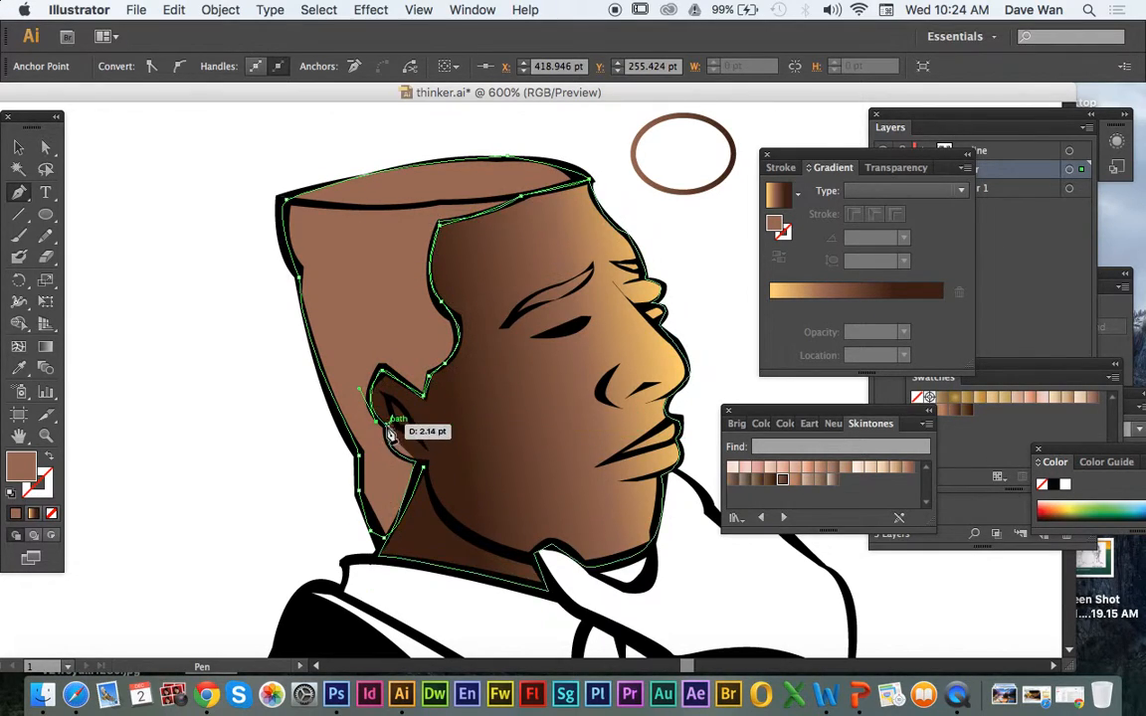
left_click(388, 427)
left_click_drag(422, 468, 476, 491)
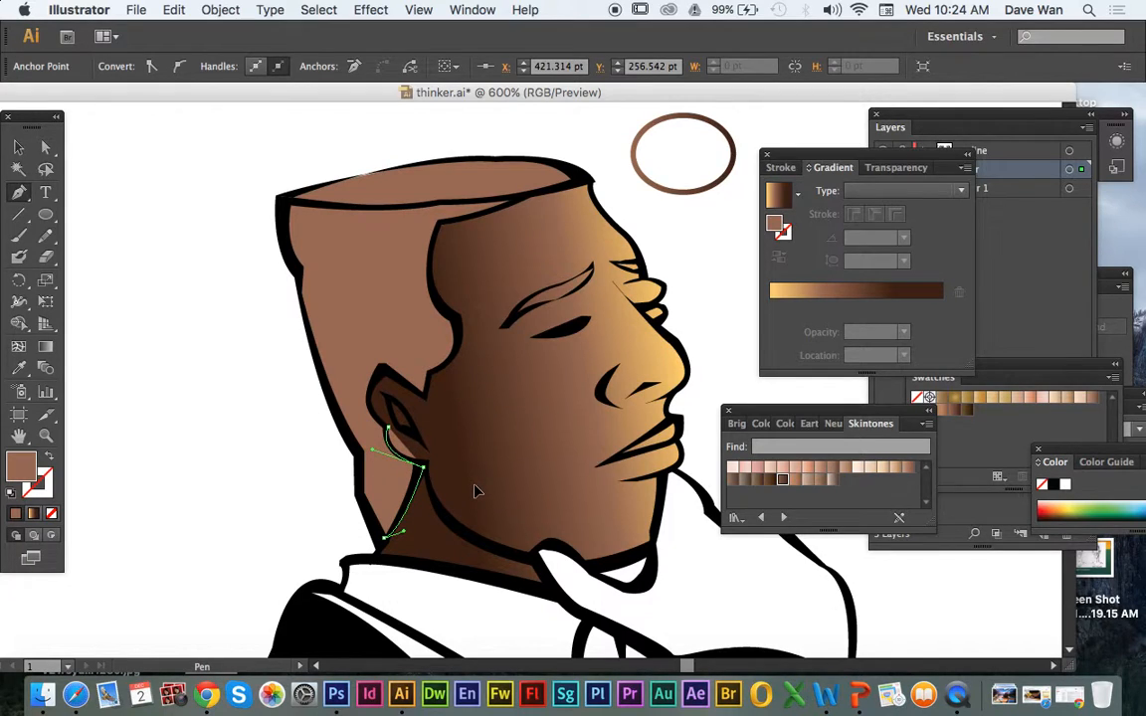
left_click(18, 147)
left_click(144, 216)
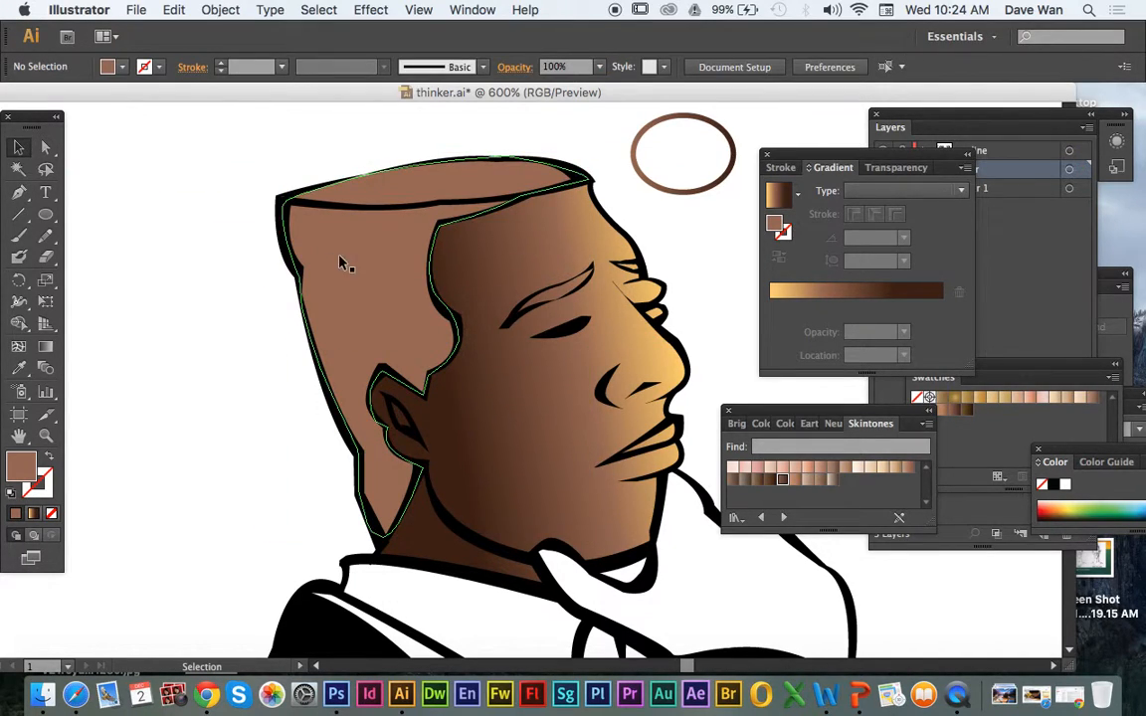
left_click(481, 350)
left_click(165, 318)
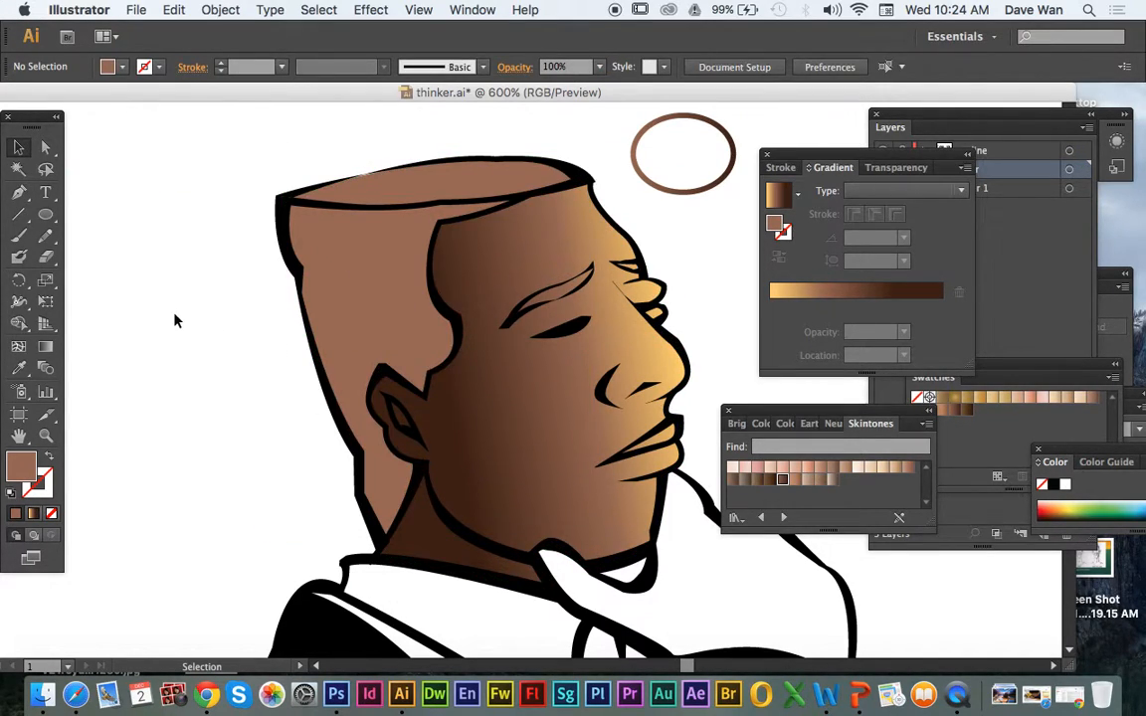
- Select the hair shape and look through the loaded gradient libraries for a suitable hair gradient
left_click(319, 257)
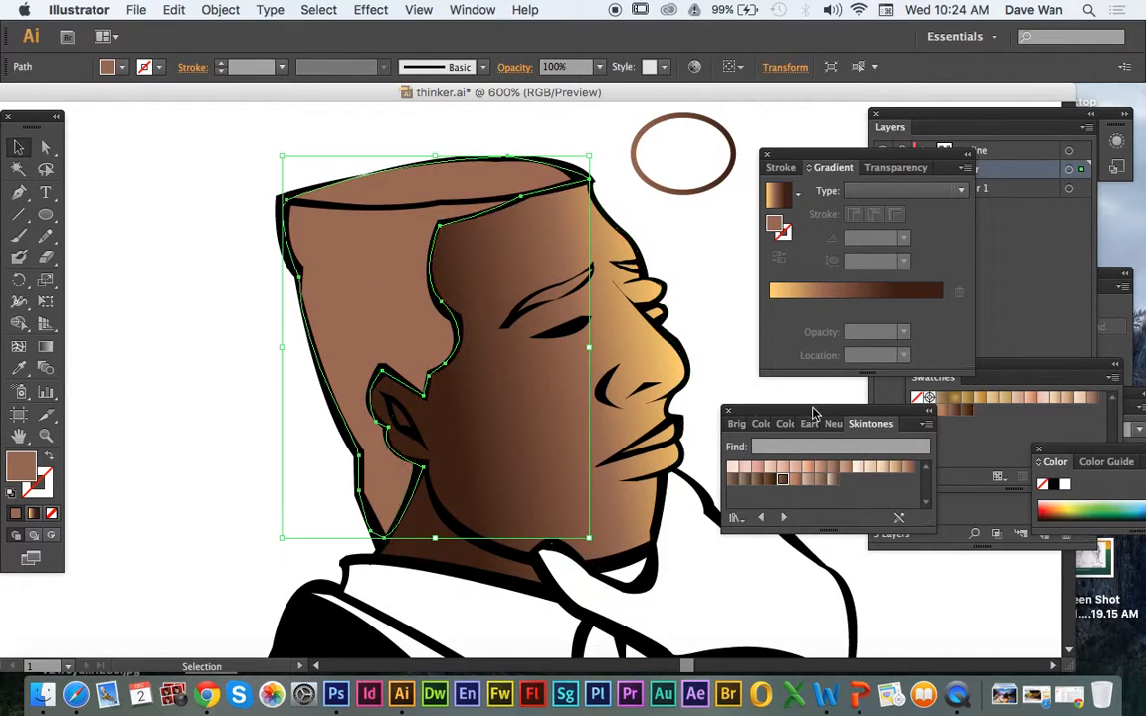
left_click(1022, 486)
left_click(989, 516)
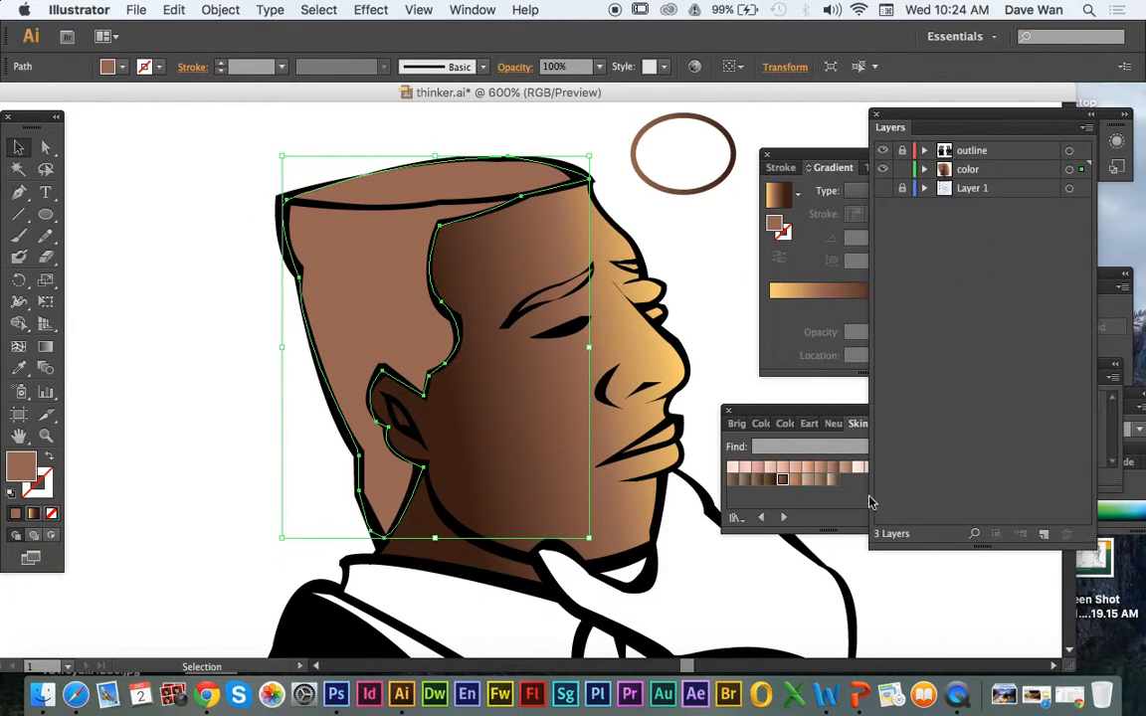
left_click(822, 419)
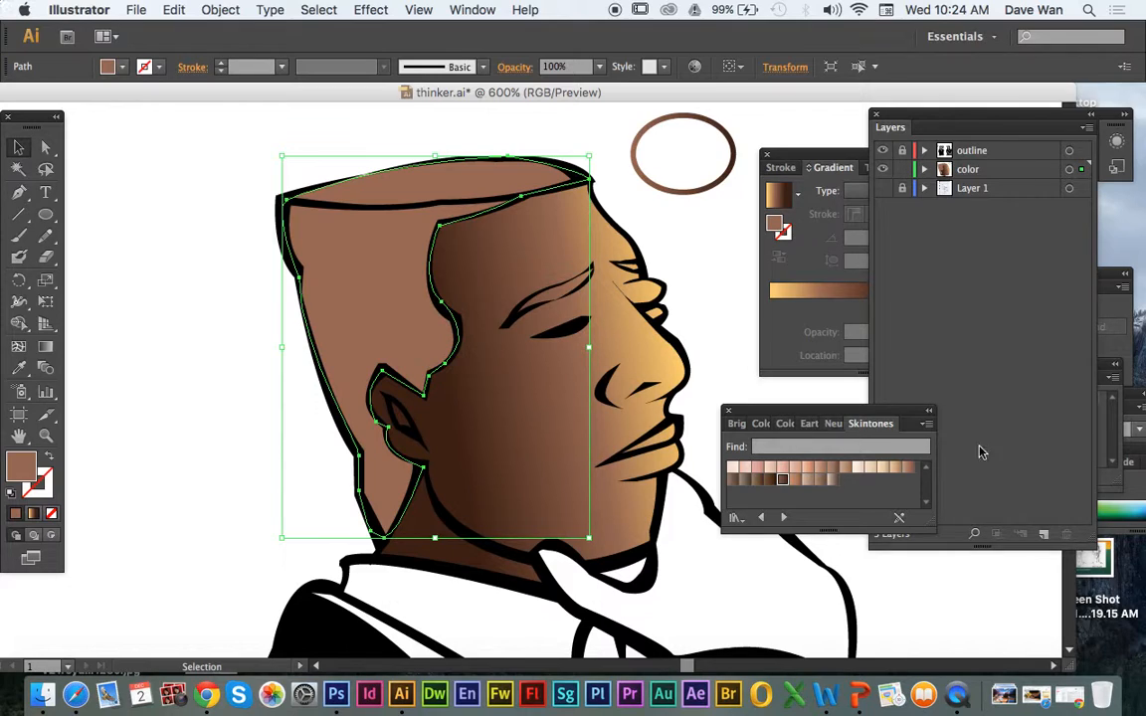
left_click(1107, 464)
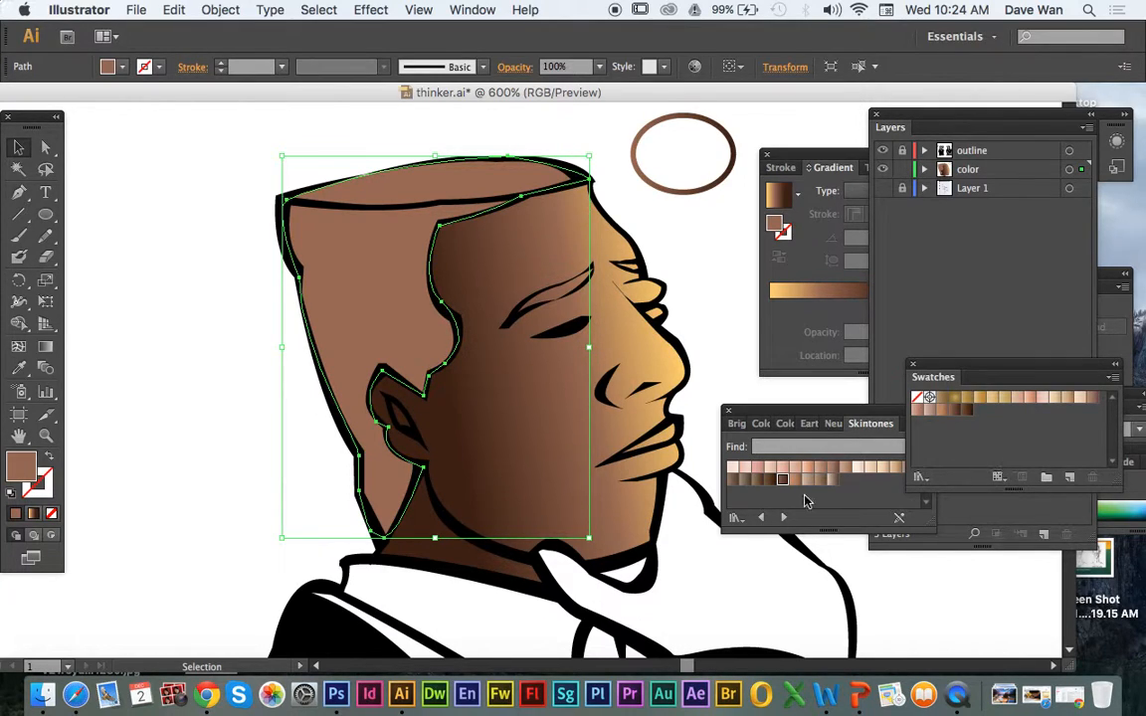
left_click(826, 426)
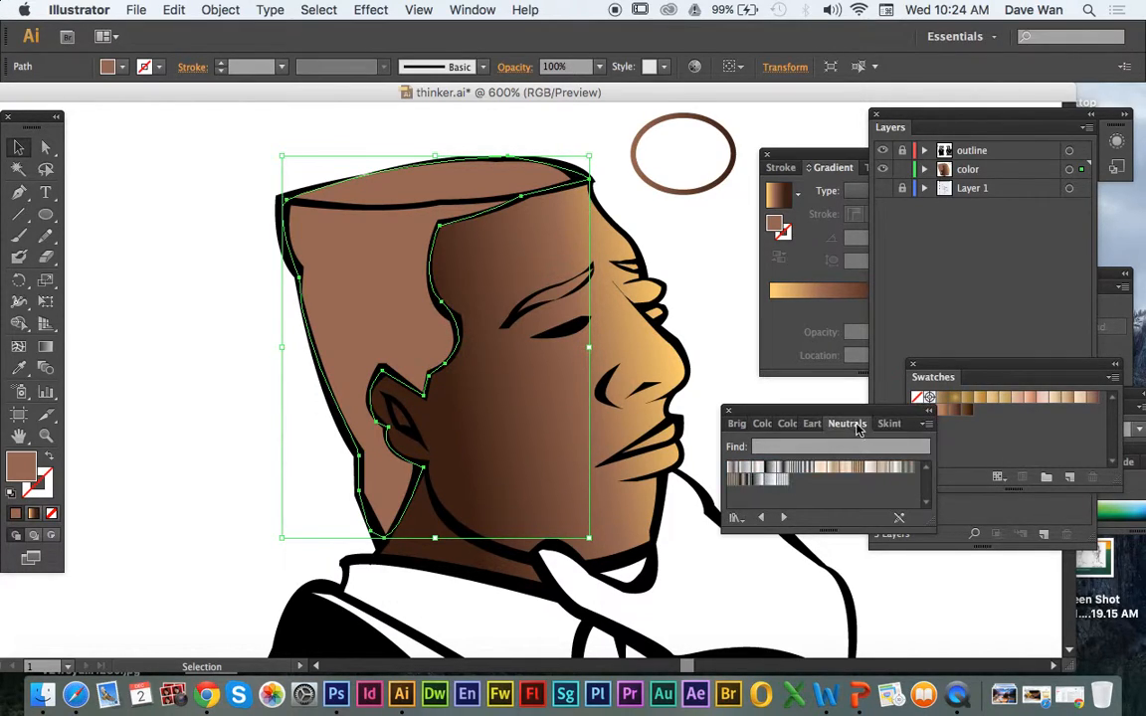
left_click(809, 424)
left_click(786, 426)
left_click(751, 424)
left_click(733, 423)
- Load the Stone and Brick gradient library, try a few of its swatches, and fill the hair with the dark gray gradient
left_click(735, 518)
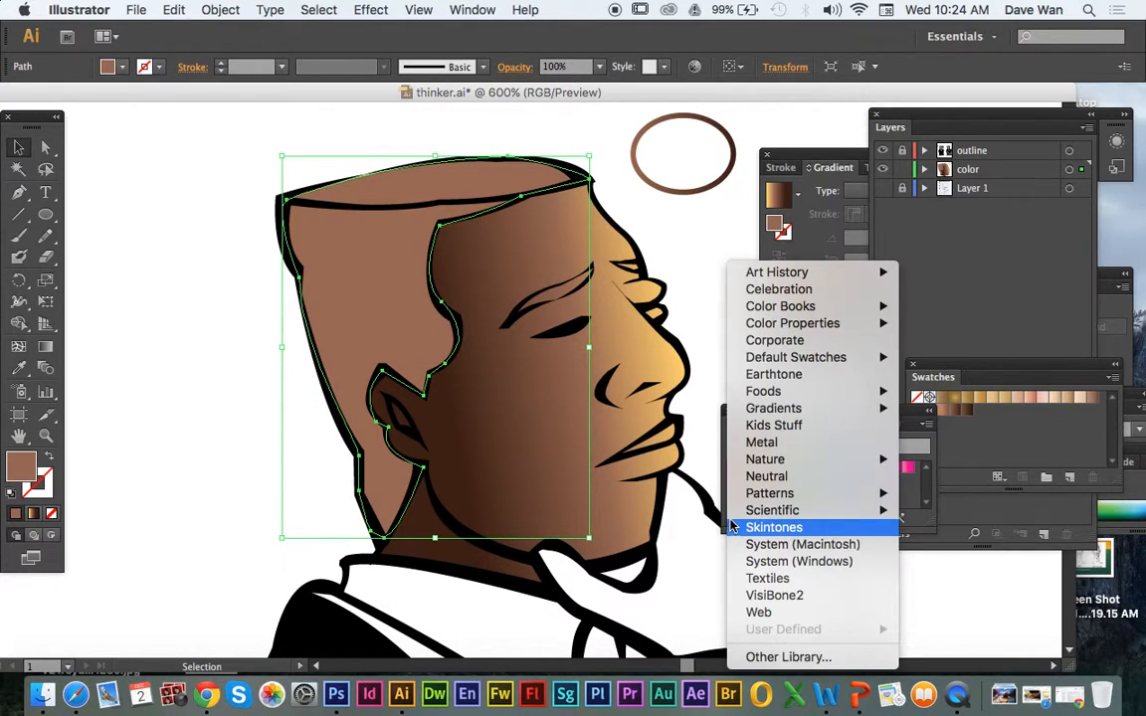
mouse_move(786, 408)
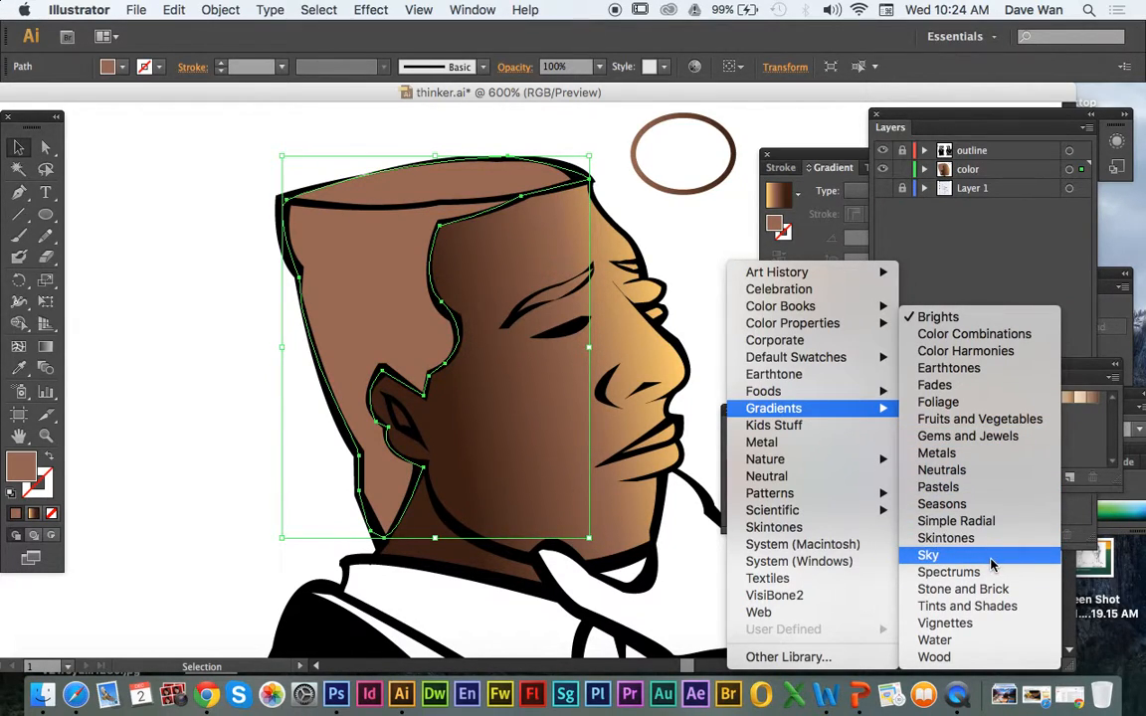
left_click(913, 588)
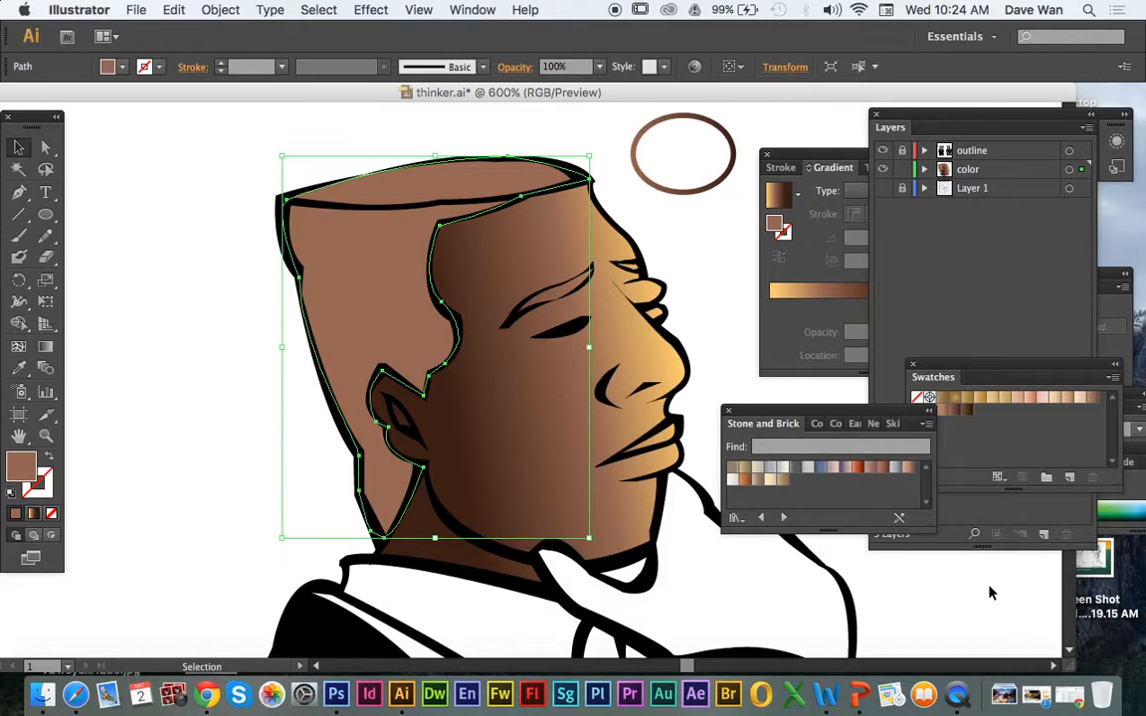
left_click(906, 468)
left_click(894, 469)
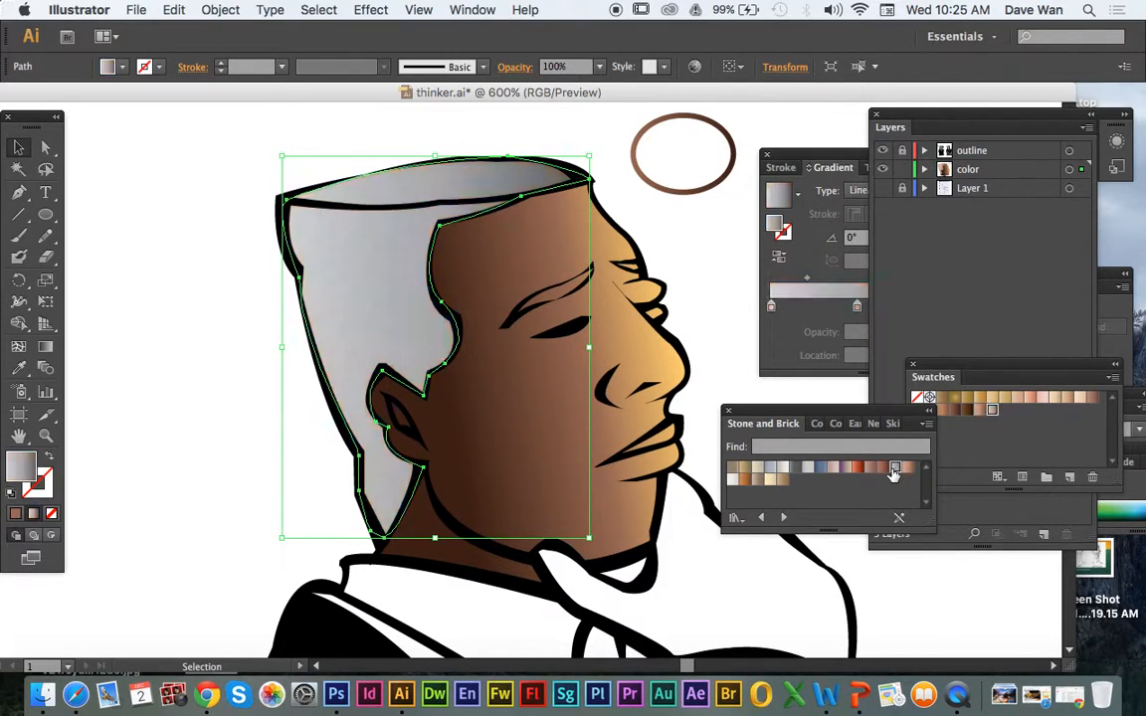
left_click(880, 468)
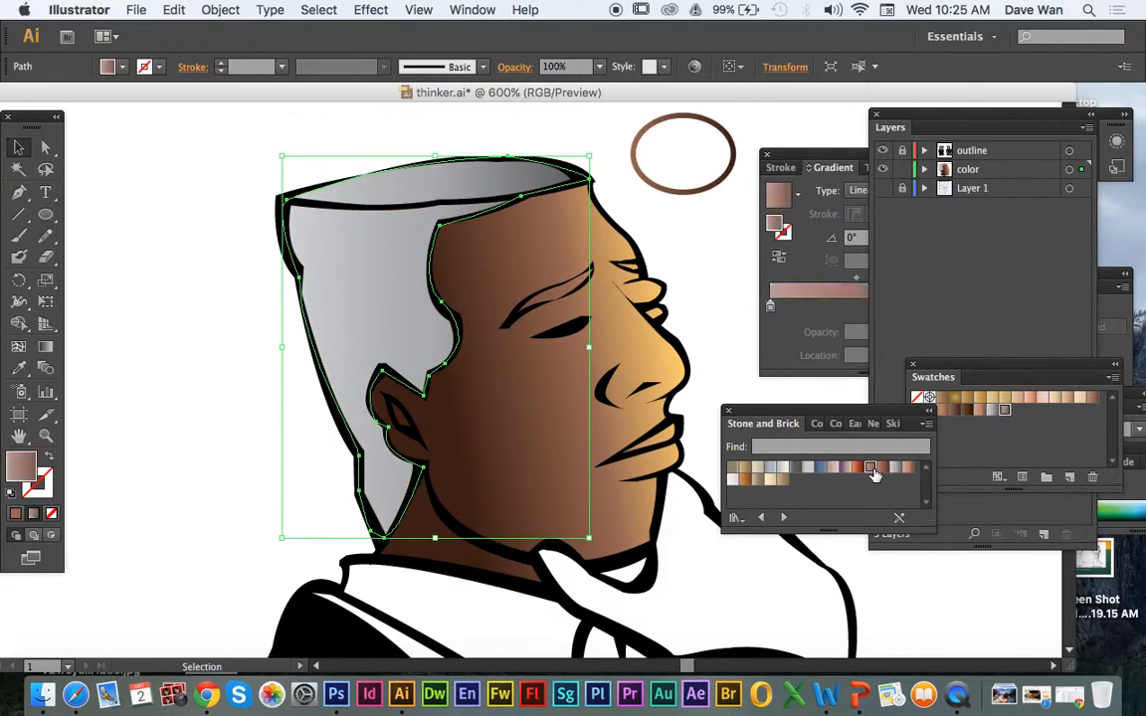
left_click(796, 468)
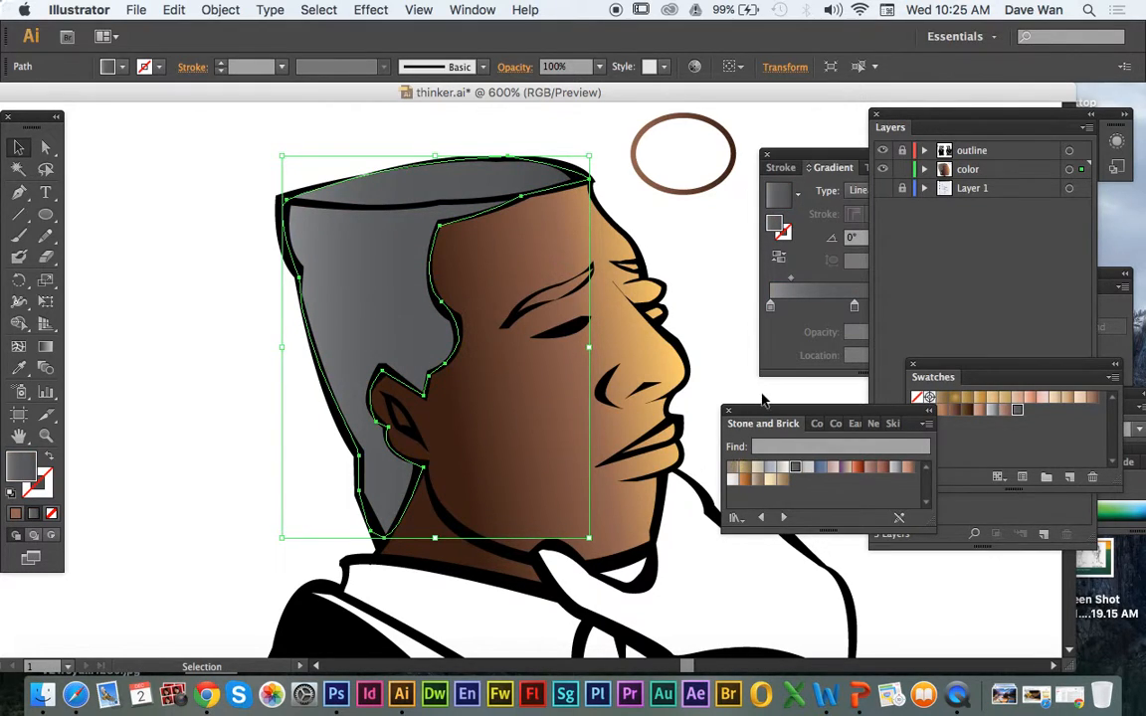
- Darken the end stop of the hair gradient by setting its K value to 97%
left_click(796, 355)
double_click(941, 309)
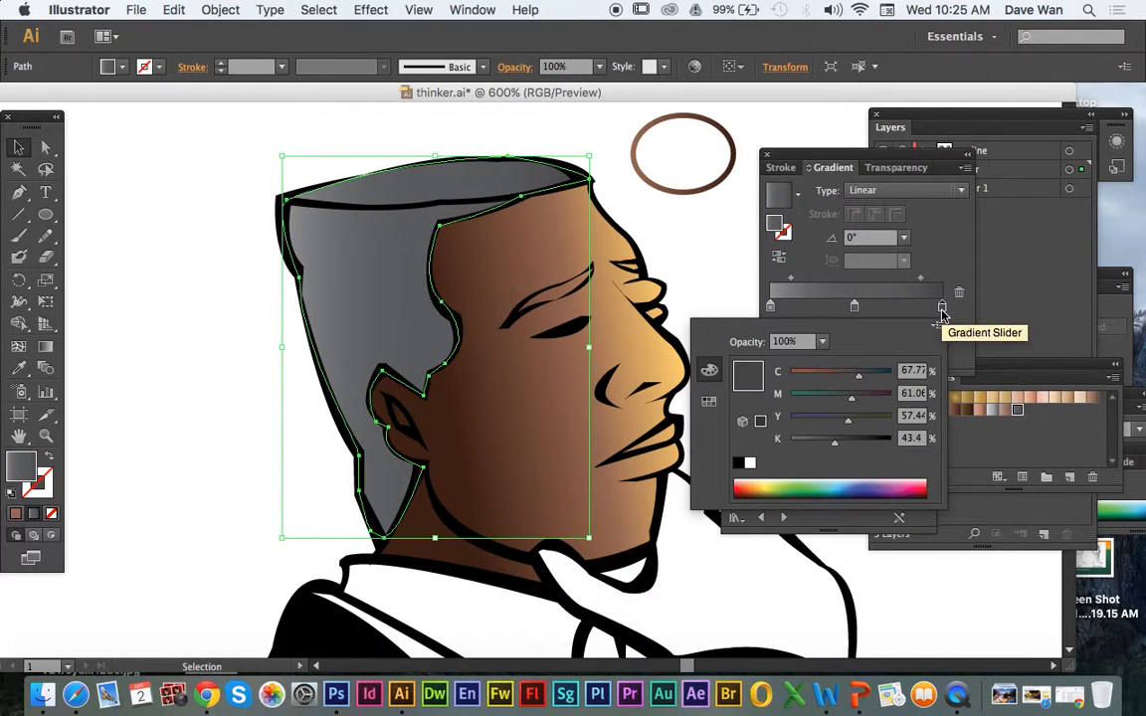
left_click_drag(839, 448, 889, 447)
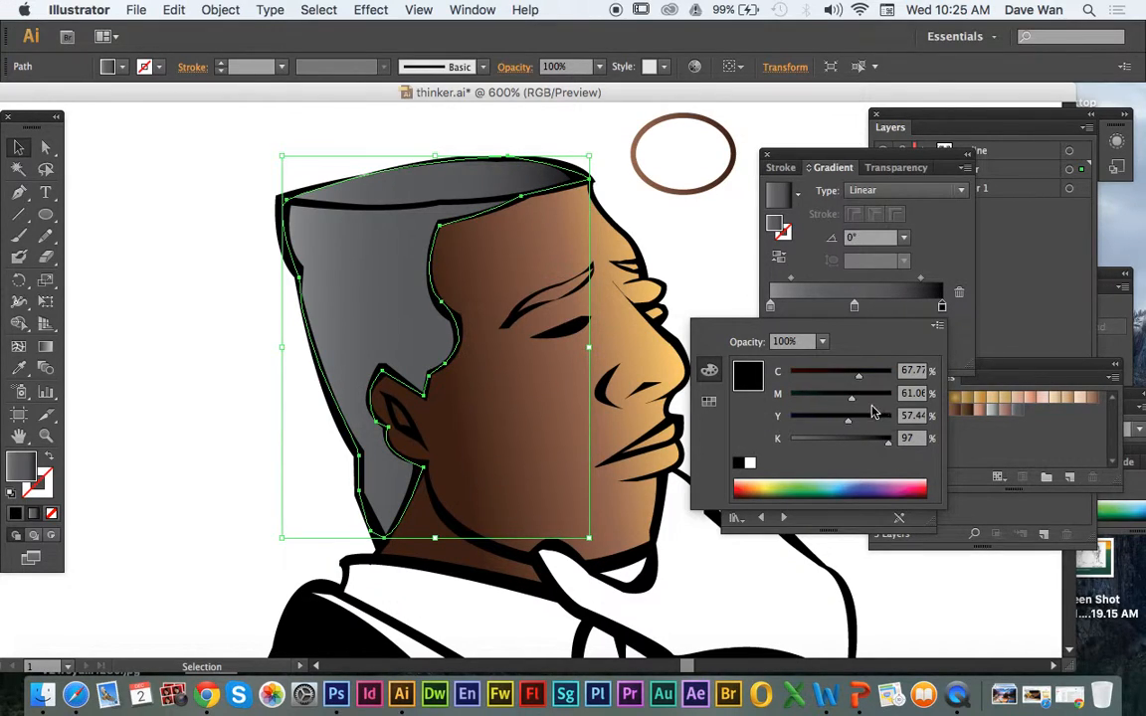
left_click(949, 264)
- Set the hair gradient's angle to -55° and move its black stop to 80.76%
left_click(883, 241)
type("-4")
key("Return")
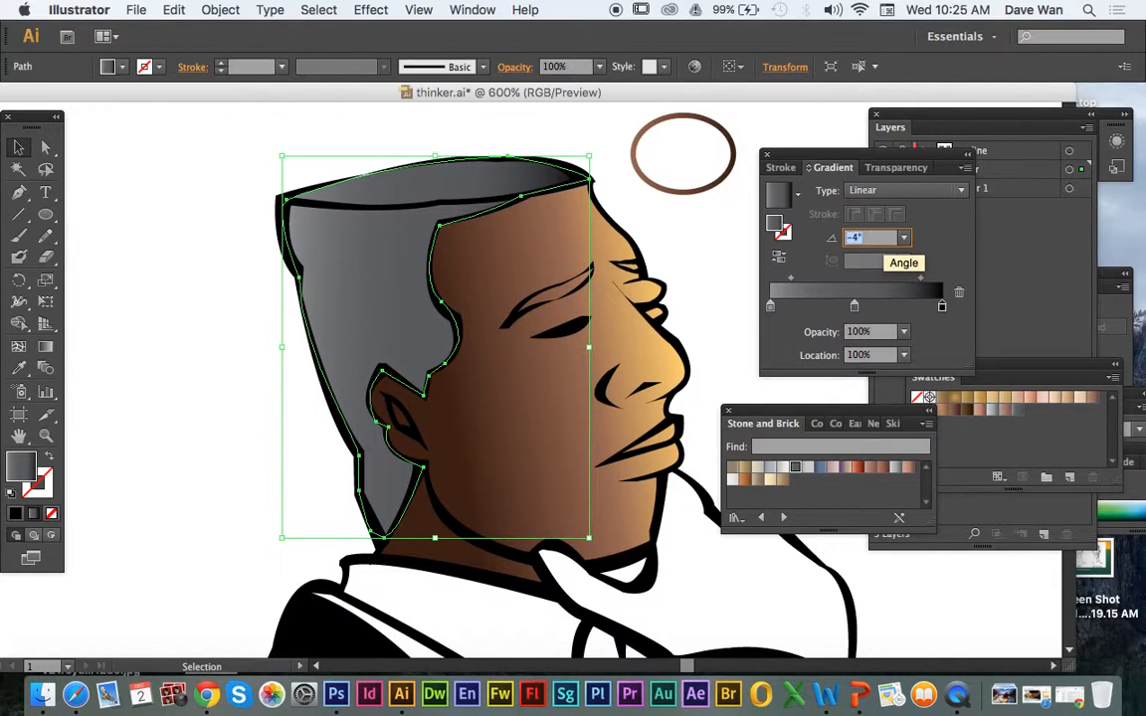
key("Down")
key("Down")
key("Down")
key("Down")
key("Down")
key("Down")
key("Down")
key("Down")
key("Down")
key("Down")
key("Down")
key("Down")
key("Down")
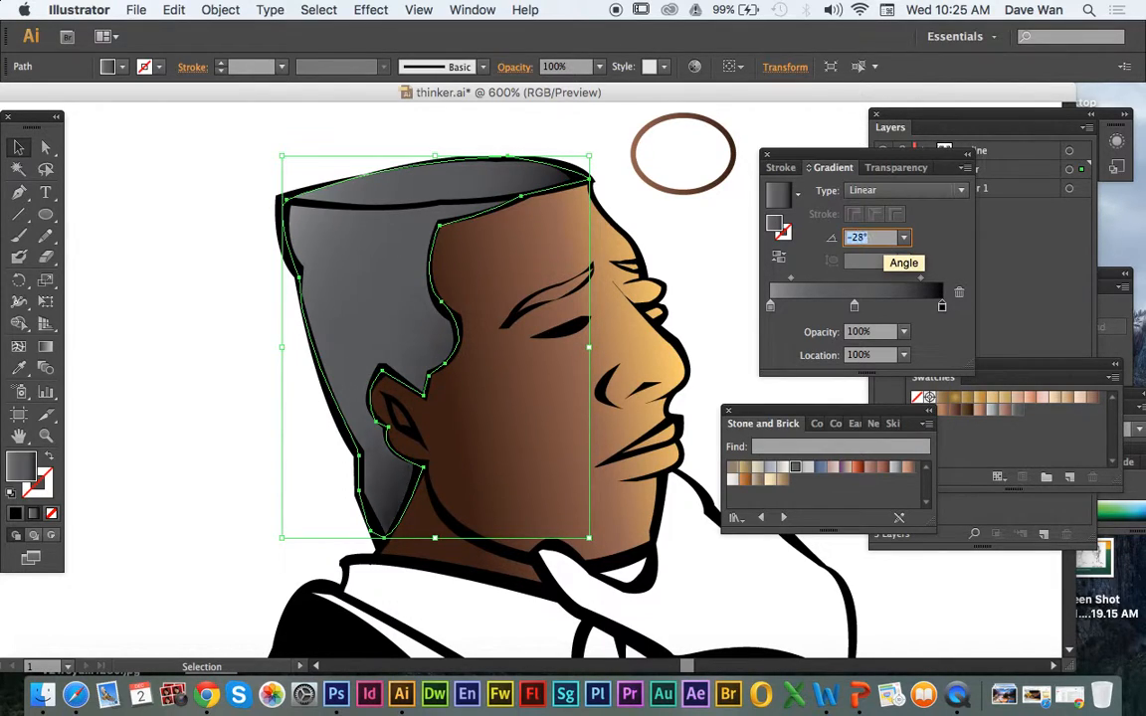
key("Down")
key("Down")
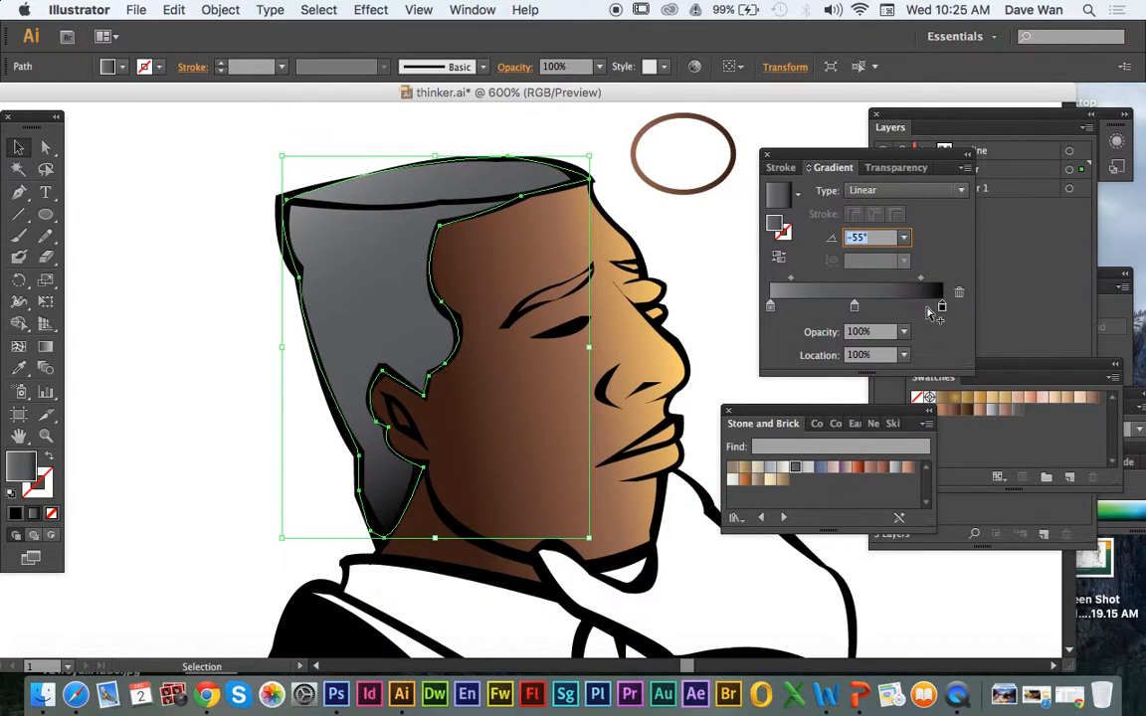
left_click_drag(941, 307, 908, 308)
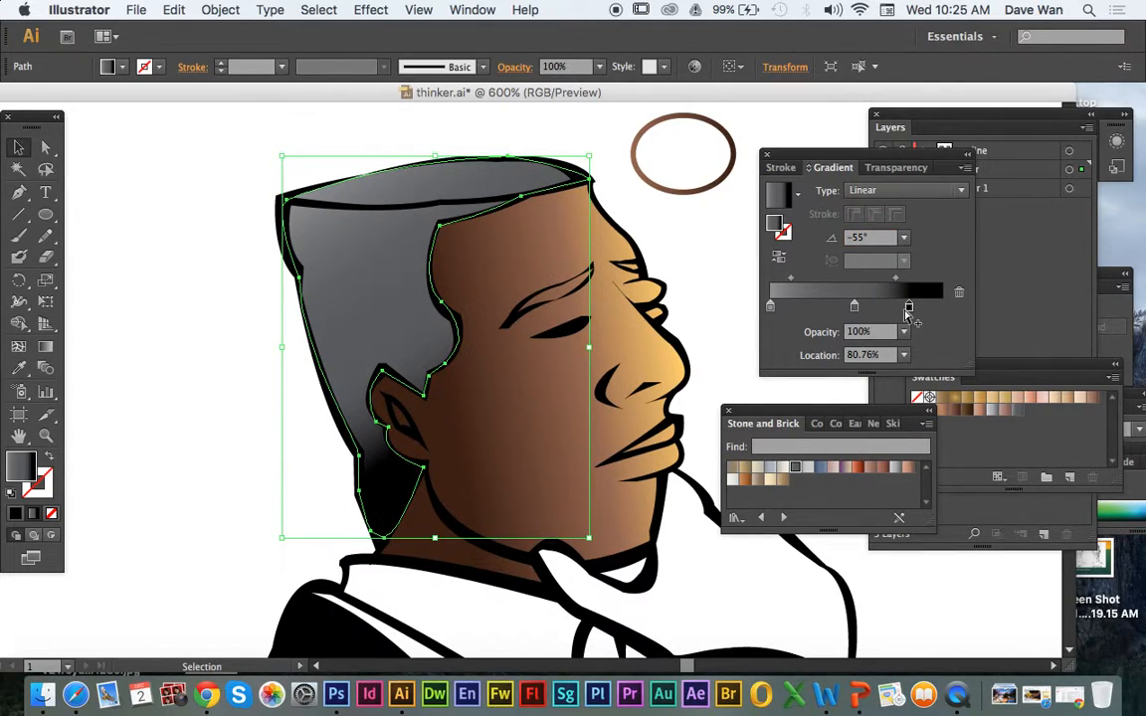
- Rotate the hair gradient to an angle of -166° so the back of the head is darkest
left_click(877, 238)
key("Down")
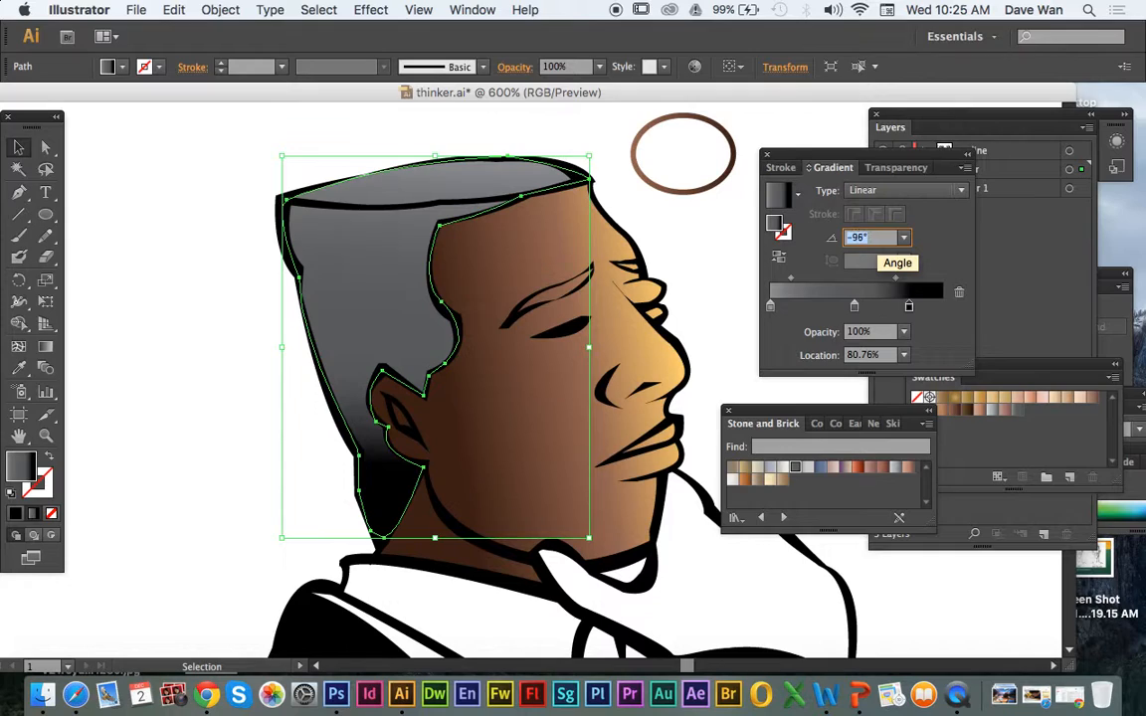
key("Down")
key("Down")
key("Down")
key("Down")
key("Down")
key("Down")
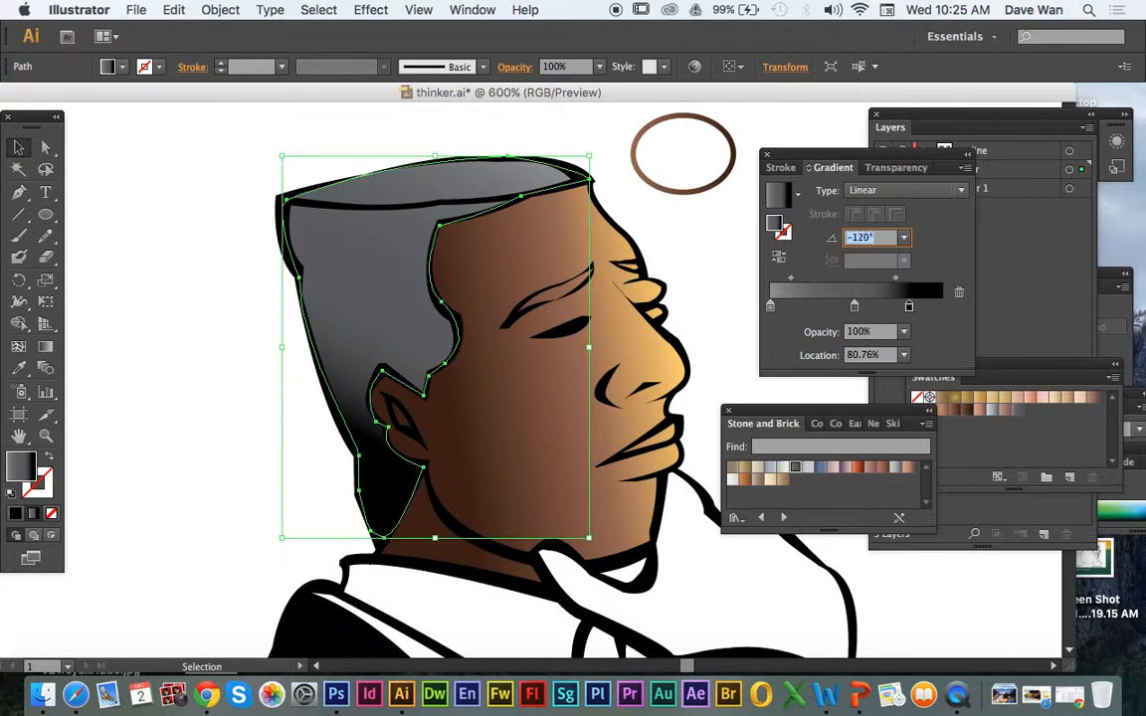
key("Down")
key("Down")
key("Down")
key("Down")
key("Down")
key("Down")
key("Down")
key("Down")
key("Down")
key("Down")
key("Down")
key("Down")
key("Down")
key("Down")
key("Down")
key("Down")
key("Down")
key("Down")
key("Down")
key("Down")
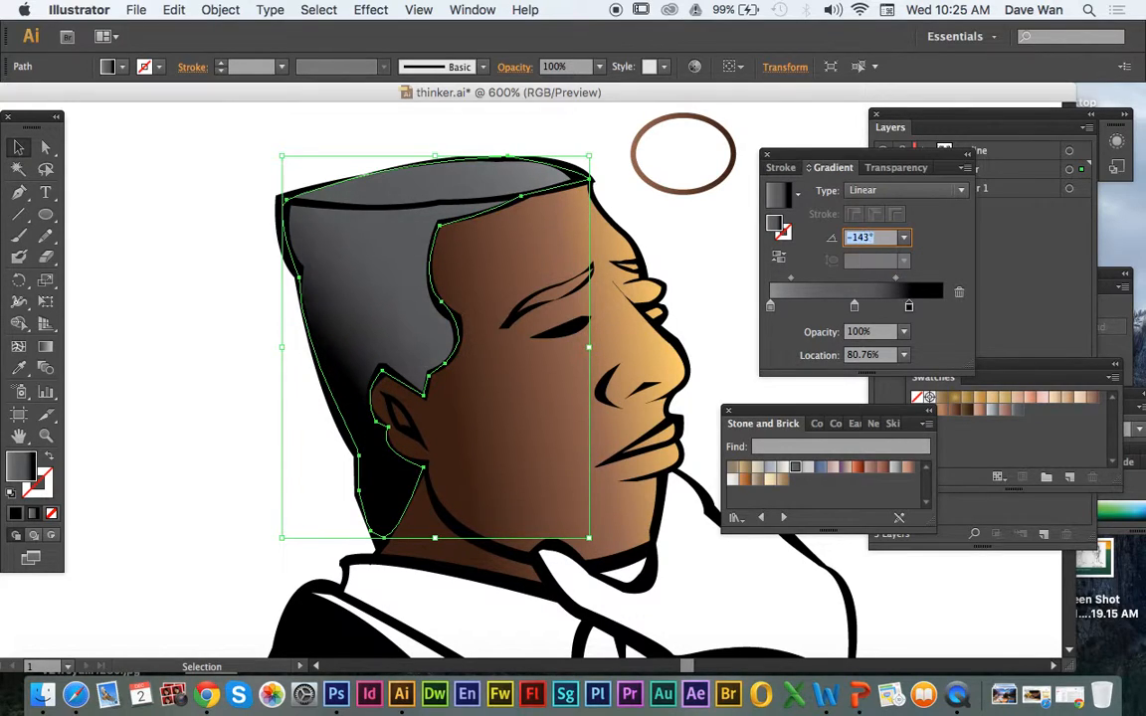
key("Down")
key("Down")
key("Down")
key("Down")
key("Down")
key("Down")
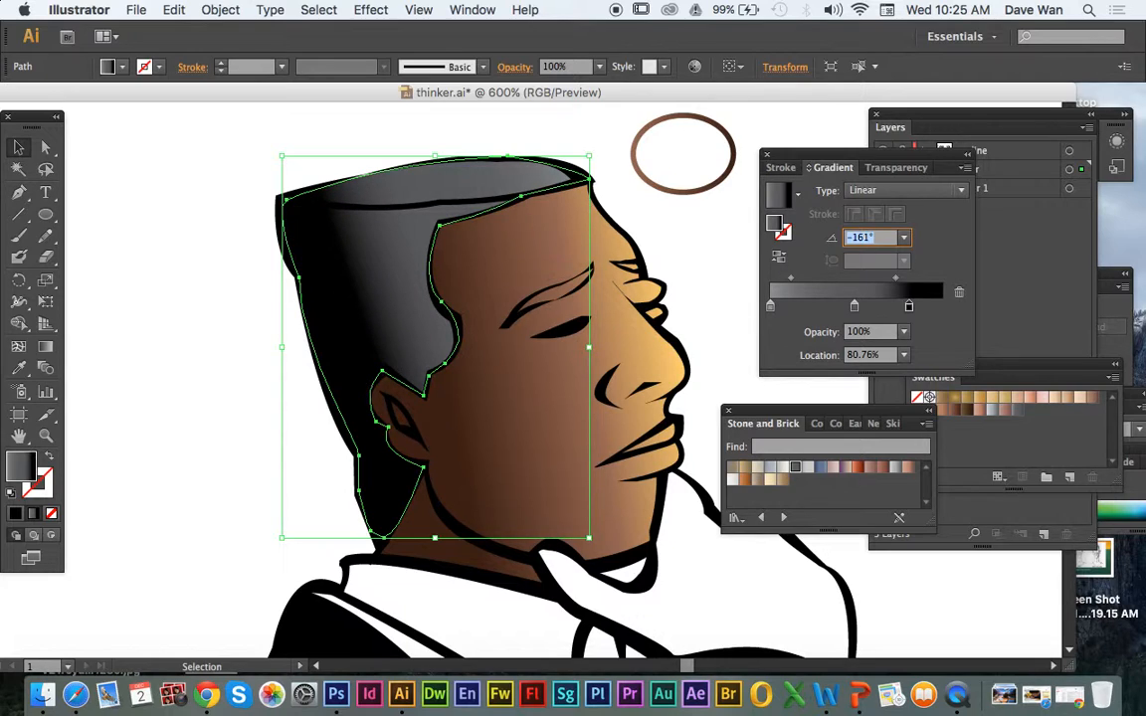
key("Down")
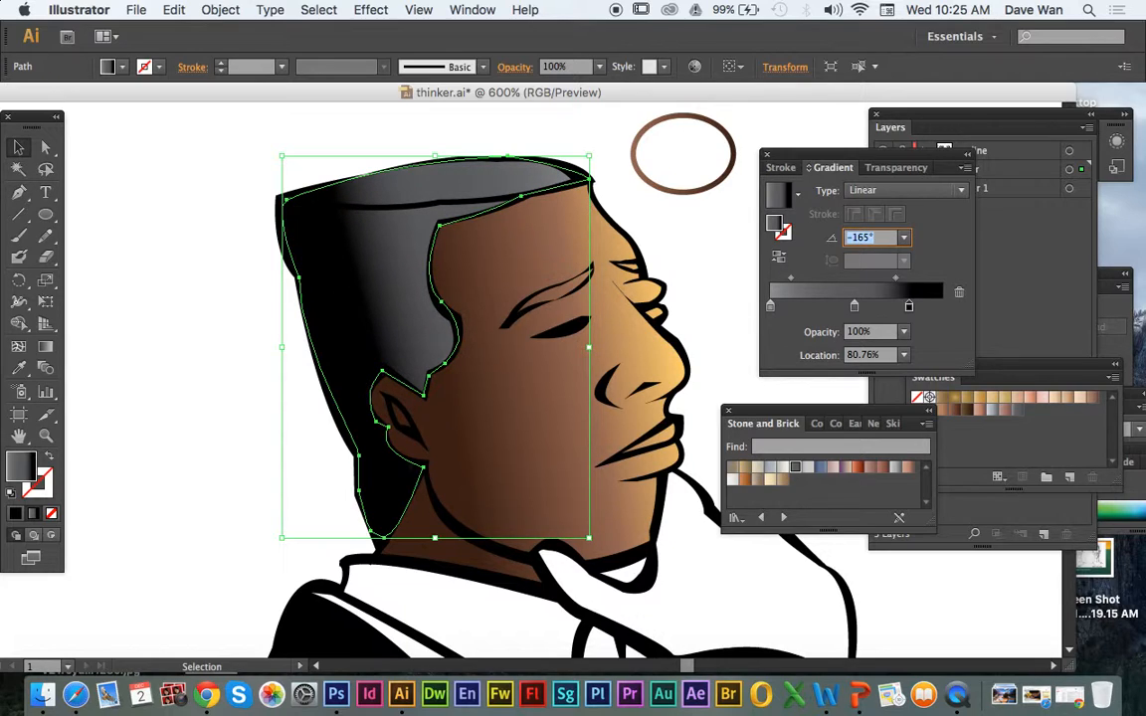
- Check the face shape's gradient angle and set the hair gradient's angle to -169° to match
left_click(646, 415)
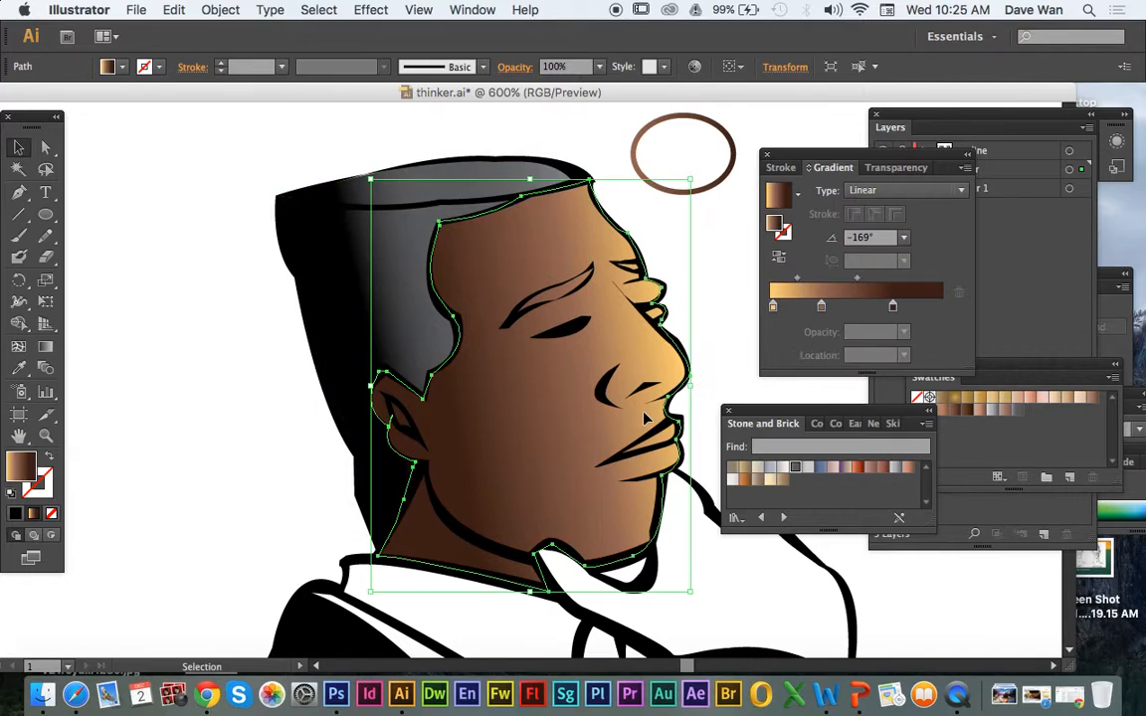
left_click(348, 278)
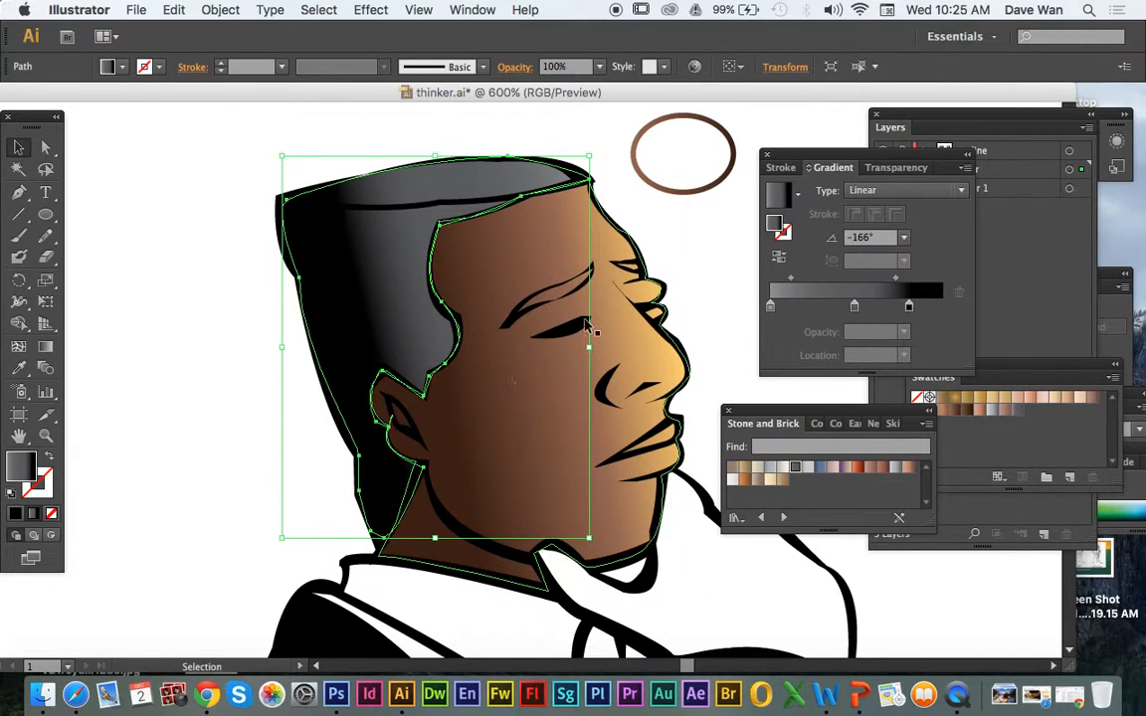
left_click(633, 428)
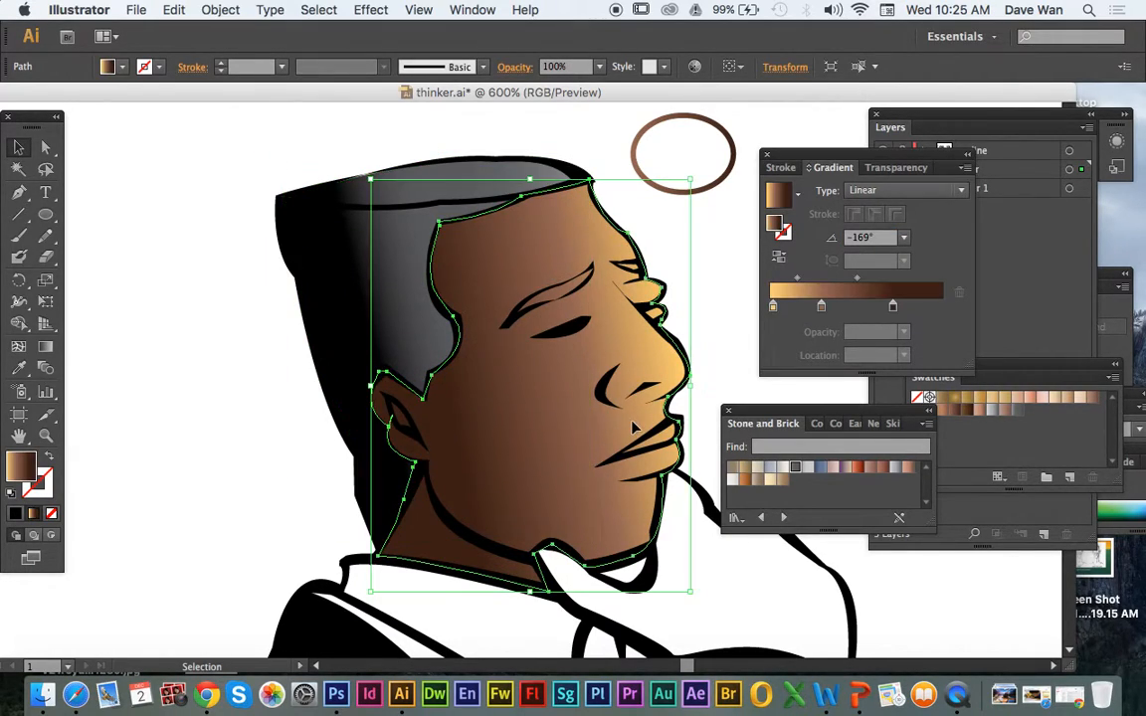
left_click(376, 258)
left_click(873, 242)
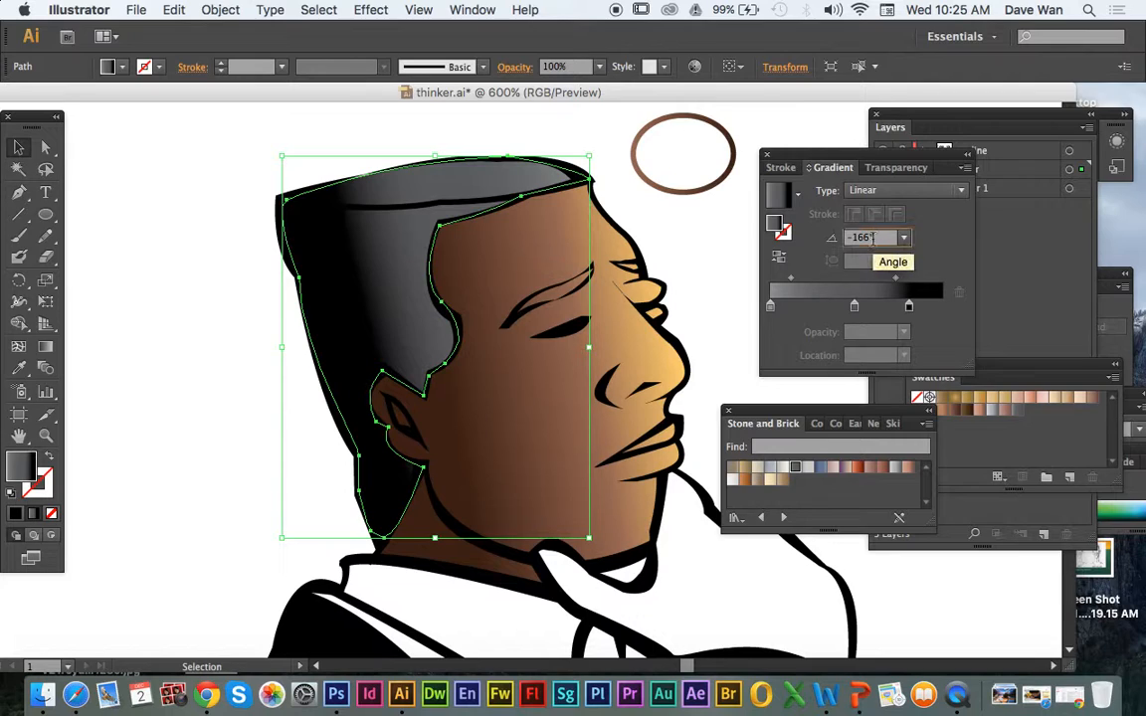
key("Down")
key("Down")
key("Down")
key("Down")
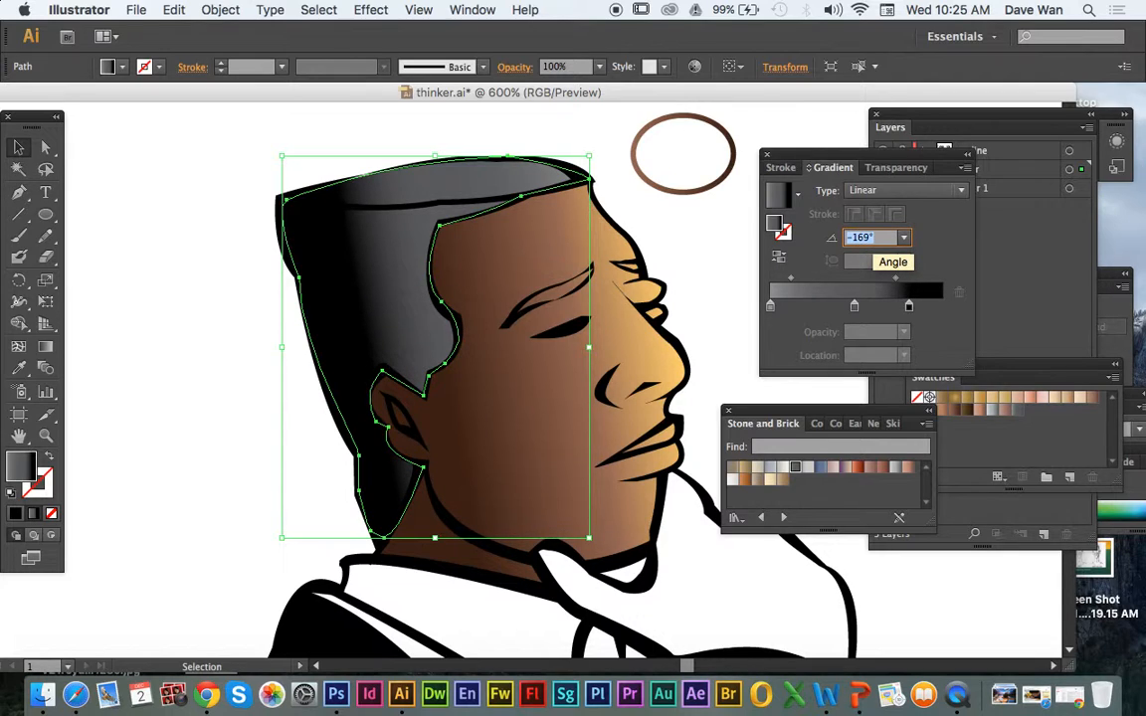
- Move the hair gradient's gray stop toward the light end, its black stop to about 79%, and the midpoint between them to 62.86%
mouse_move(901, 306)
left_mouse_down()
mouse_move(805, 312)
mouse_move(887, 309)
left_mouse_up()
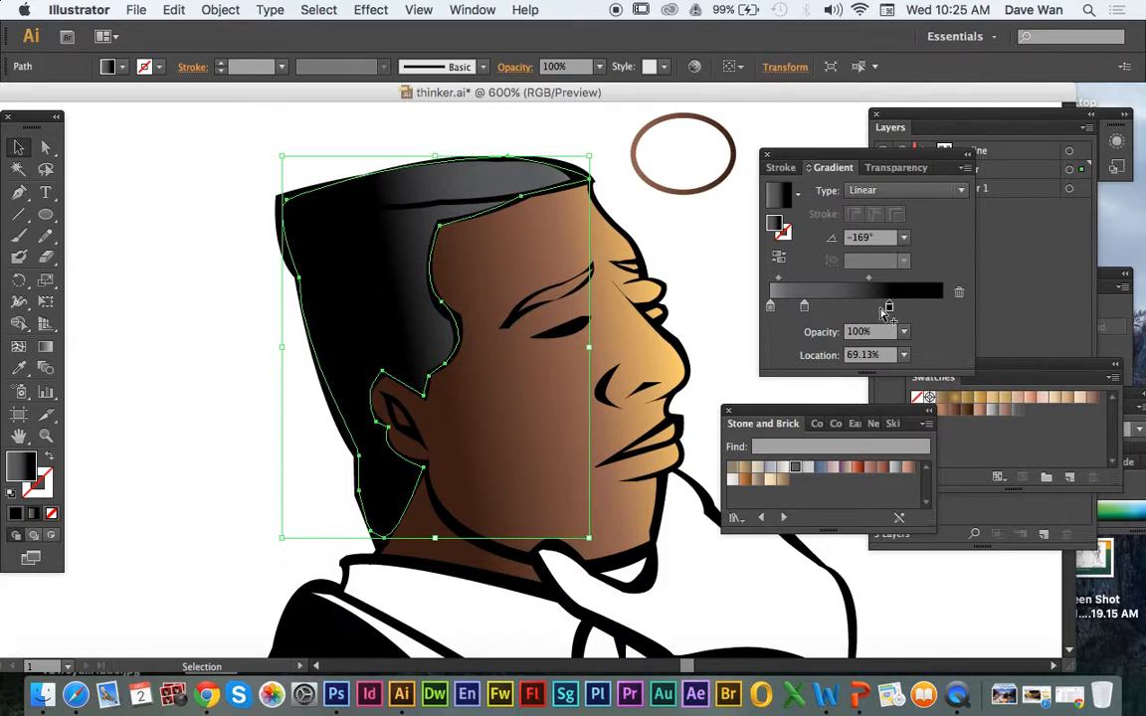
left_click(898, 308)
left_click(891, 308)
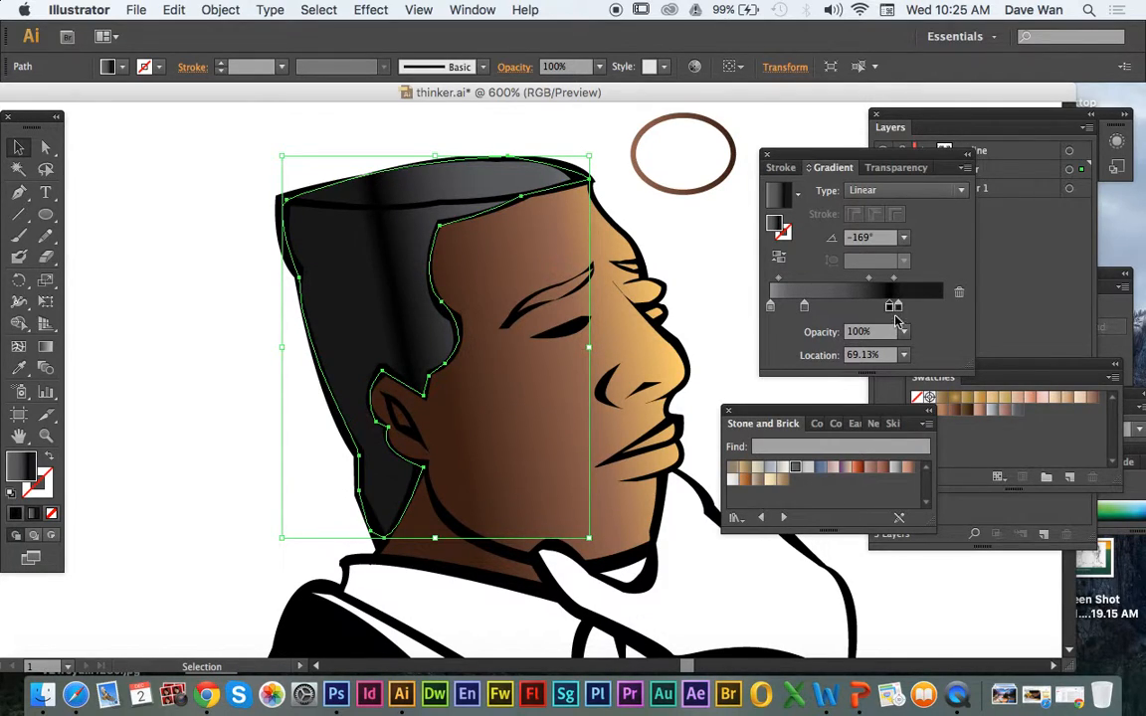
left_click_drag(893, 310, 909, 308)
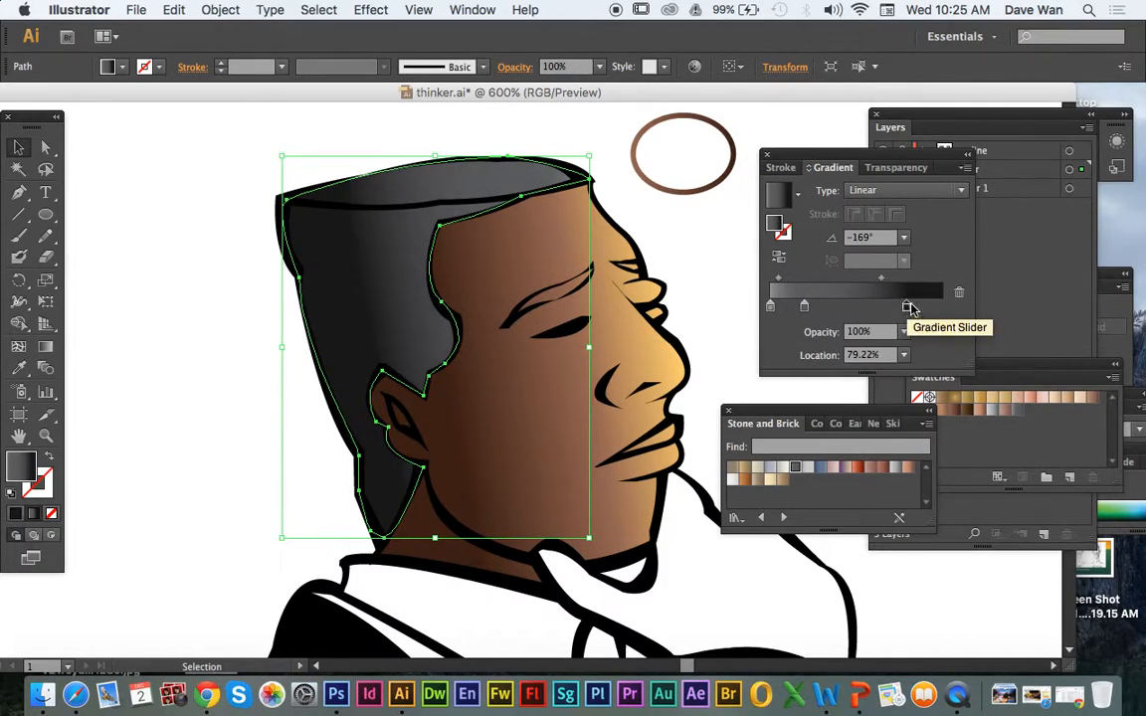
mouse_move(804, 307)
left_mouse_down()
mouse_move(841, 311)
mouse_move(815, 311)
left_mouse_up()
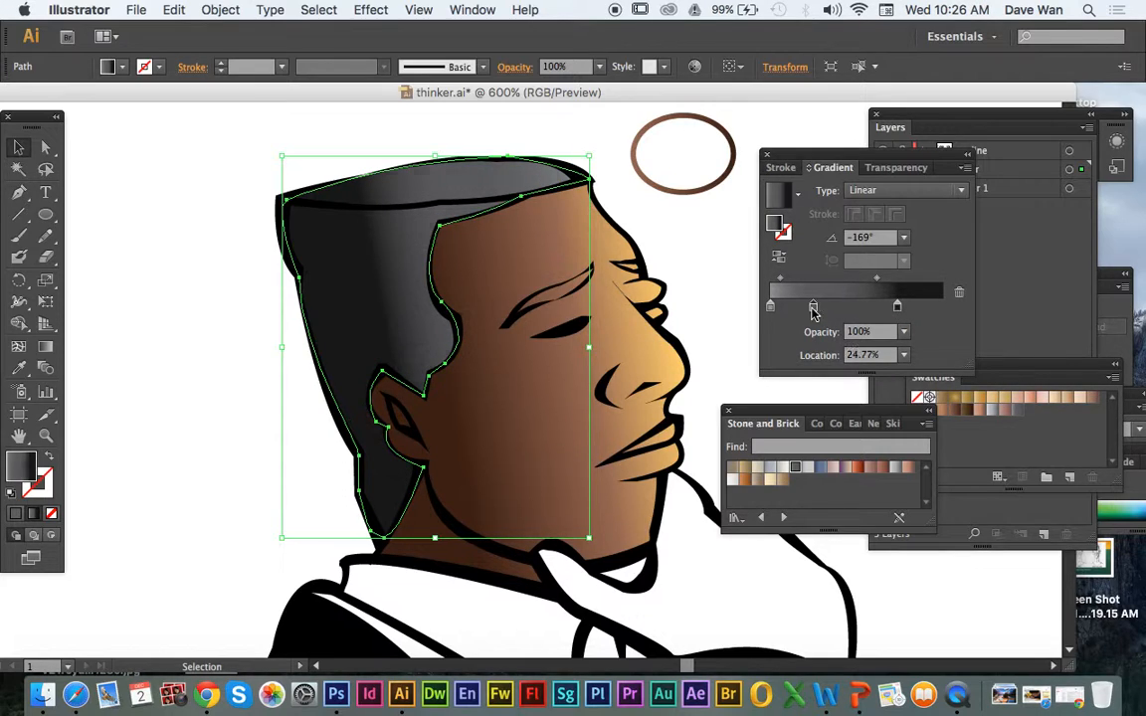
mouse_move(897, 309)
left_mouse_down()
mouse_move(803, 310)
mouse_move(909, 309)
mouse_move(860, 287)
mouse_move(871, 287)
left_mouse_up()
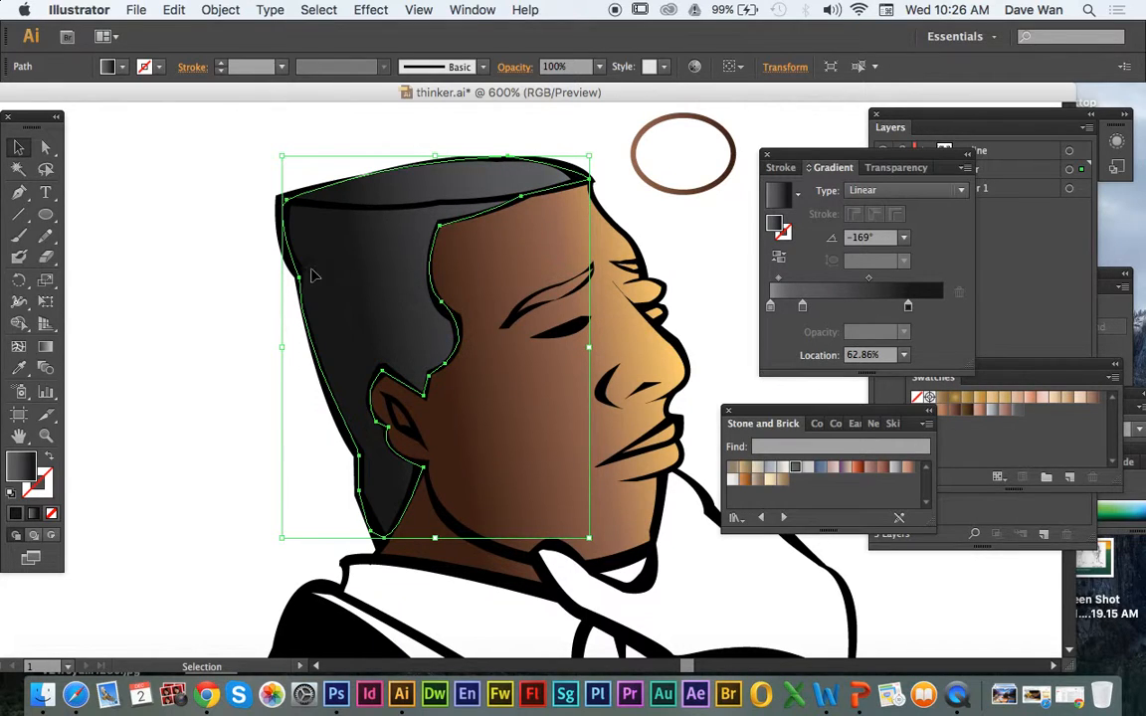
- Try a light blue with C at 48.63% on the hair gradient's lightest stop
left_click(772, 309)
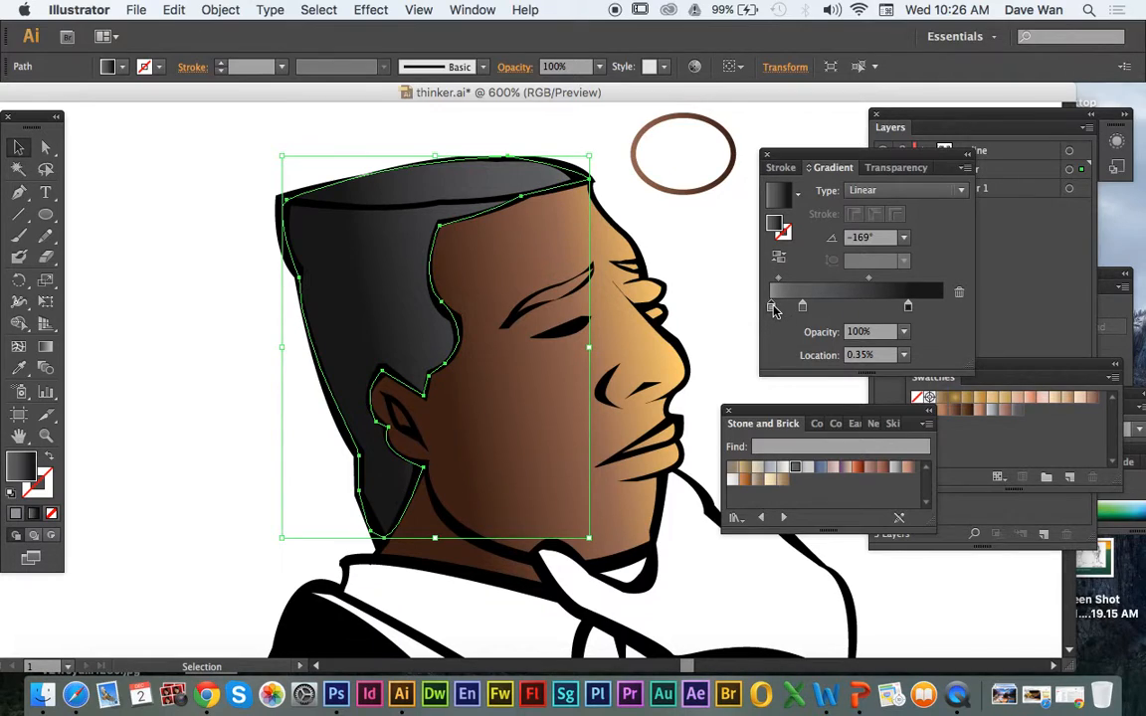
double_click(774, 308)
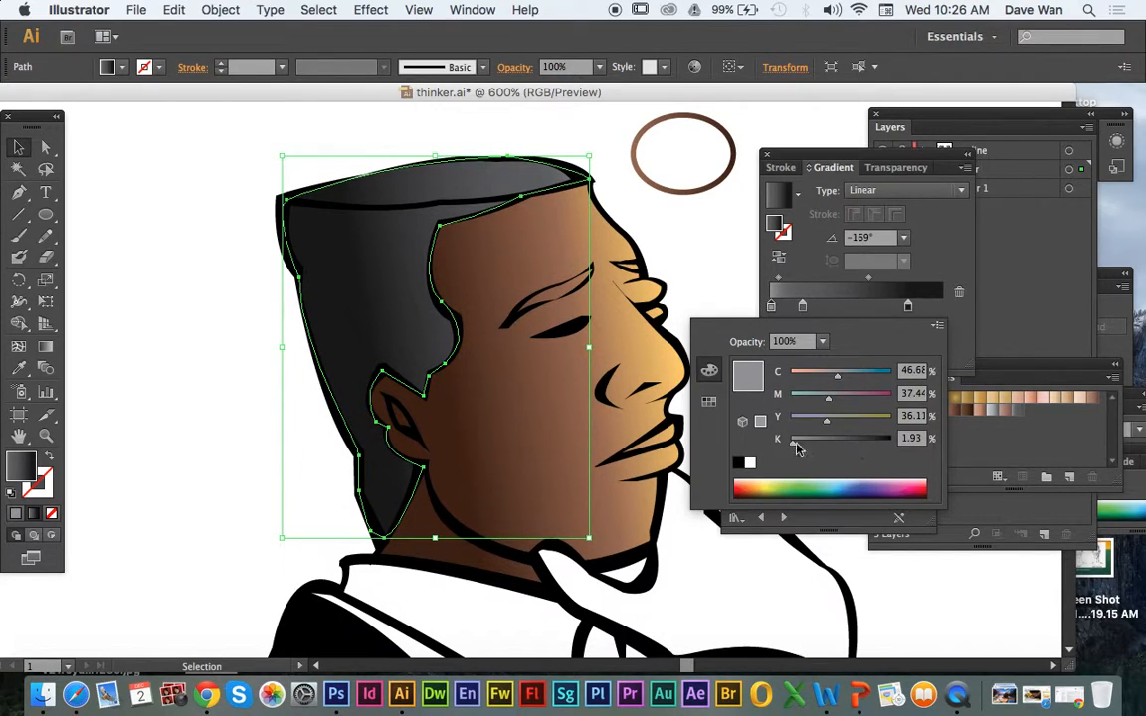
left_click(844, 484)
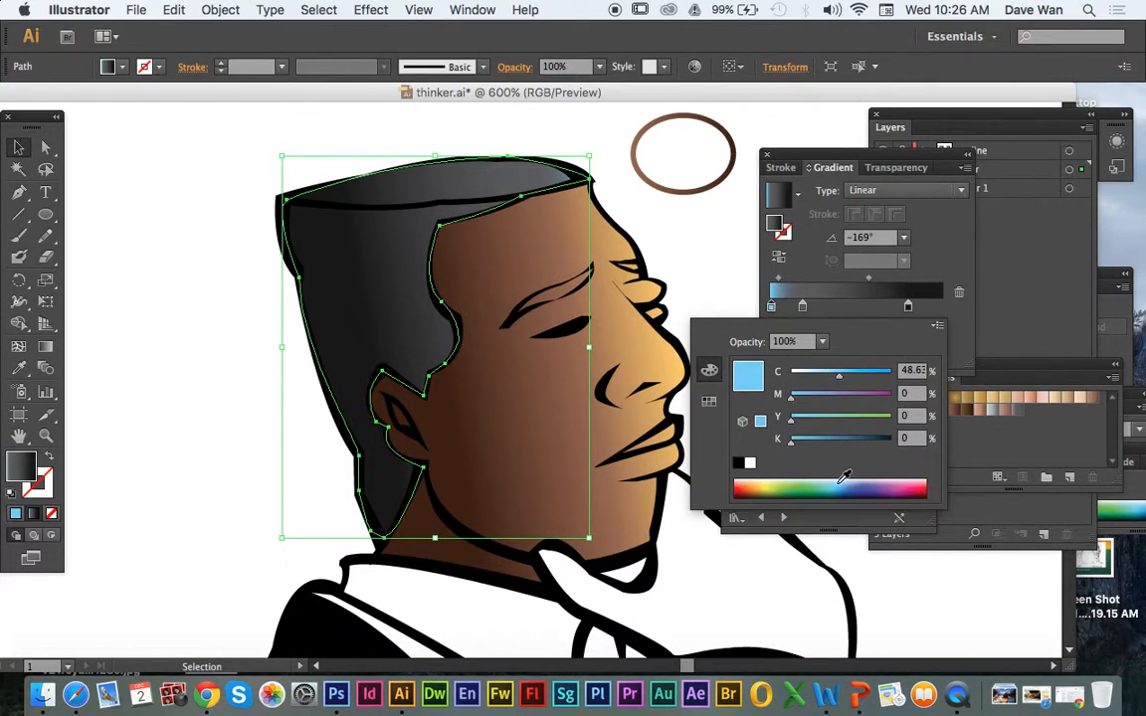
key("Return")
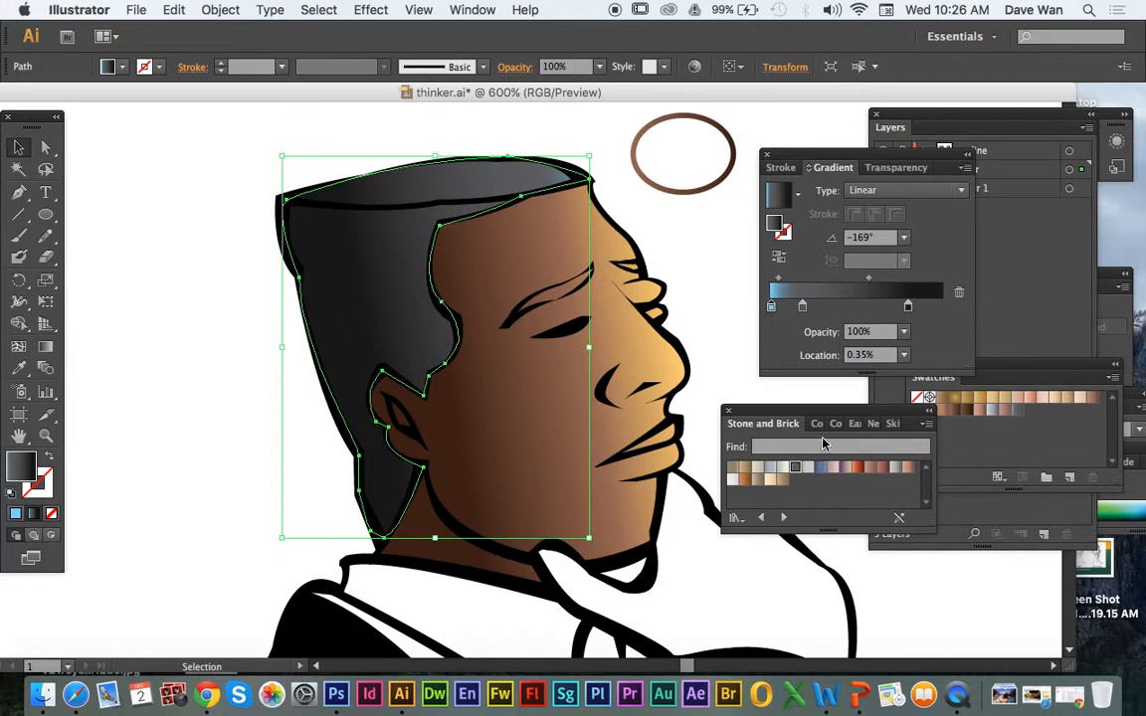
- Color the hair gradient's lightest stop pale yellow (C 1.18, M 0.39, Y 41.57, K 0) and move the gray stop farther from it
double_click(771, 308)
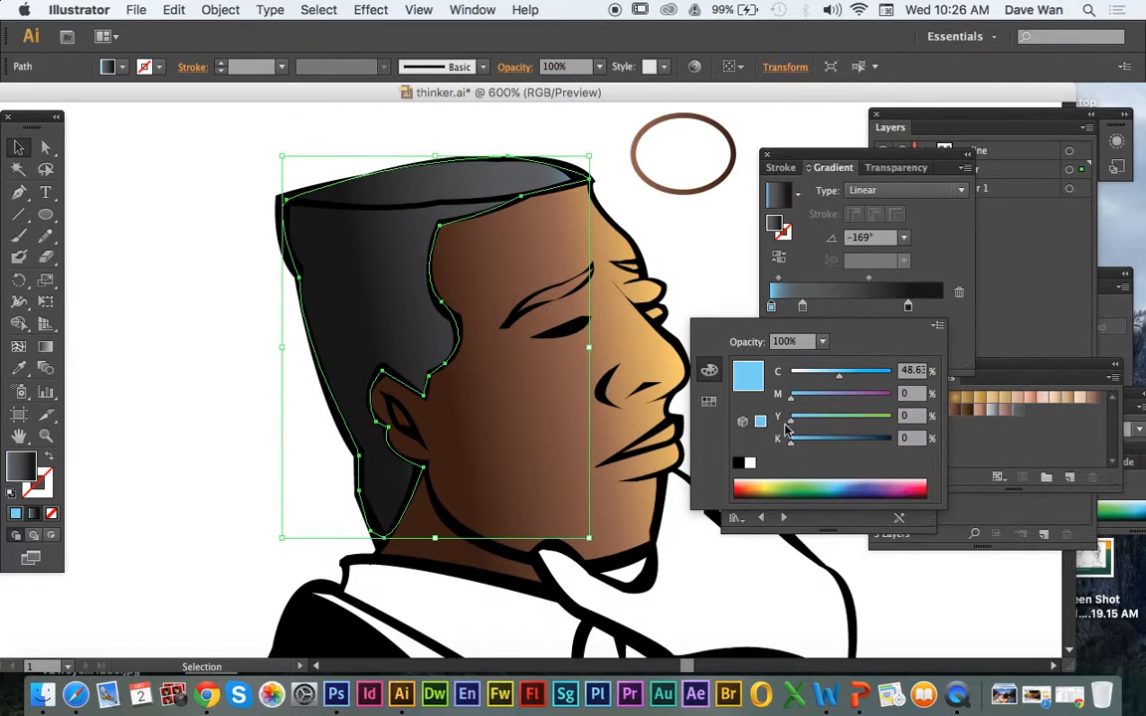
left_click(765, 481)
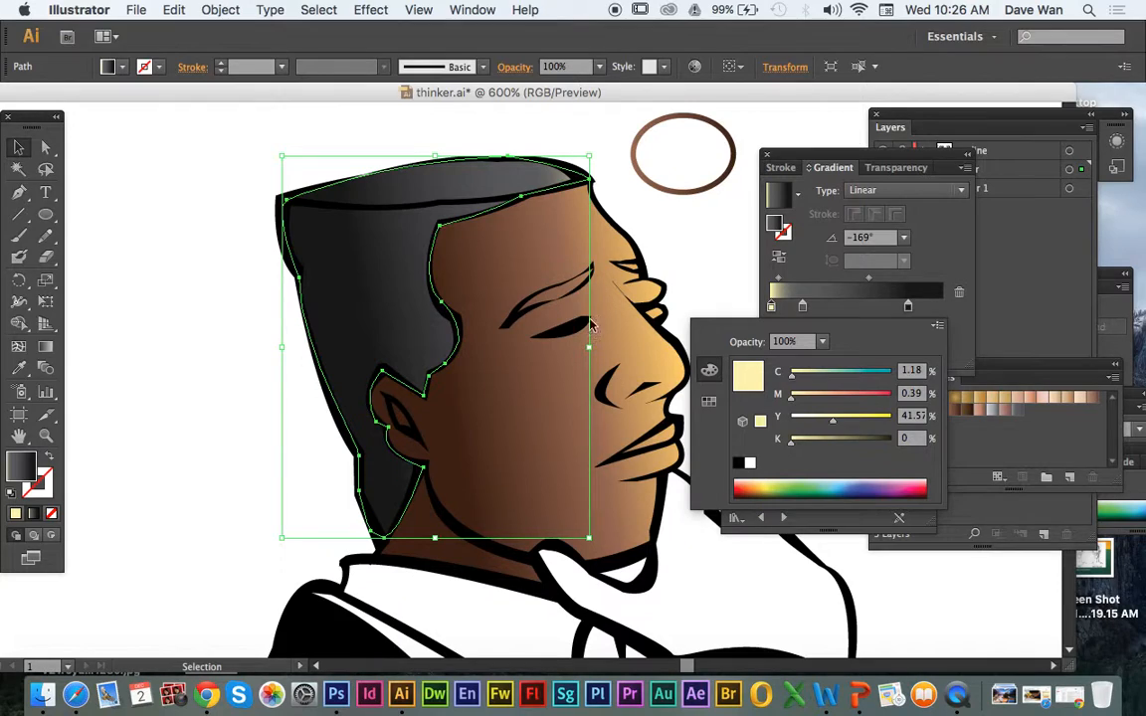
left_click(811, 312)
left_click_drag(805, 307, 792, 279)
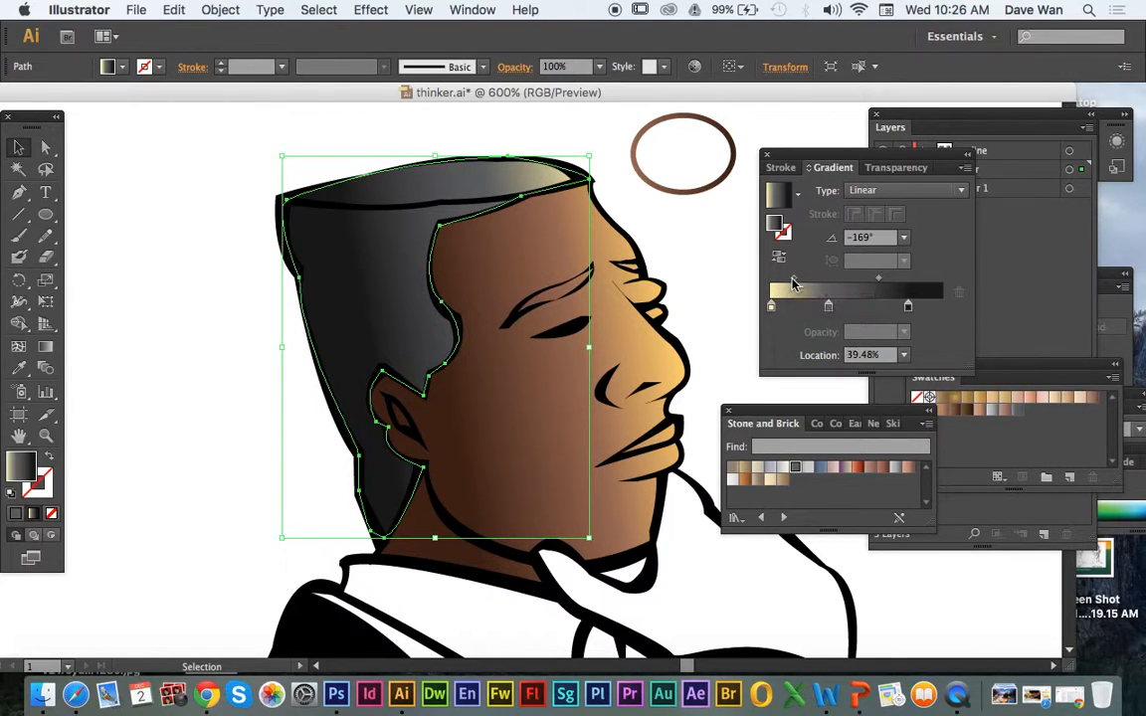
left_click(716, 361)
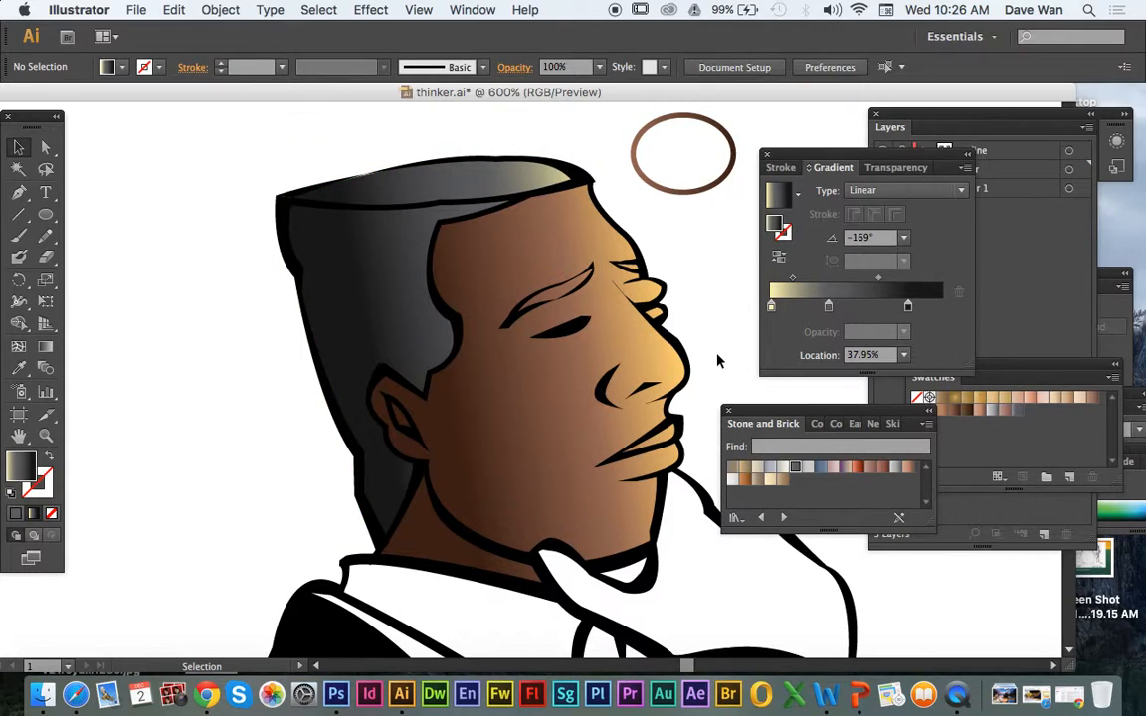
- Copy the face's skin gradient onto the small ellipse beside the head with the Eyedropper
key("super+minus")
key("super+minus")
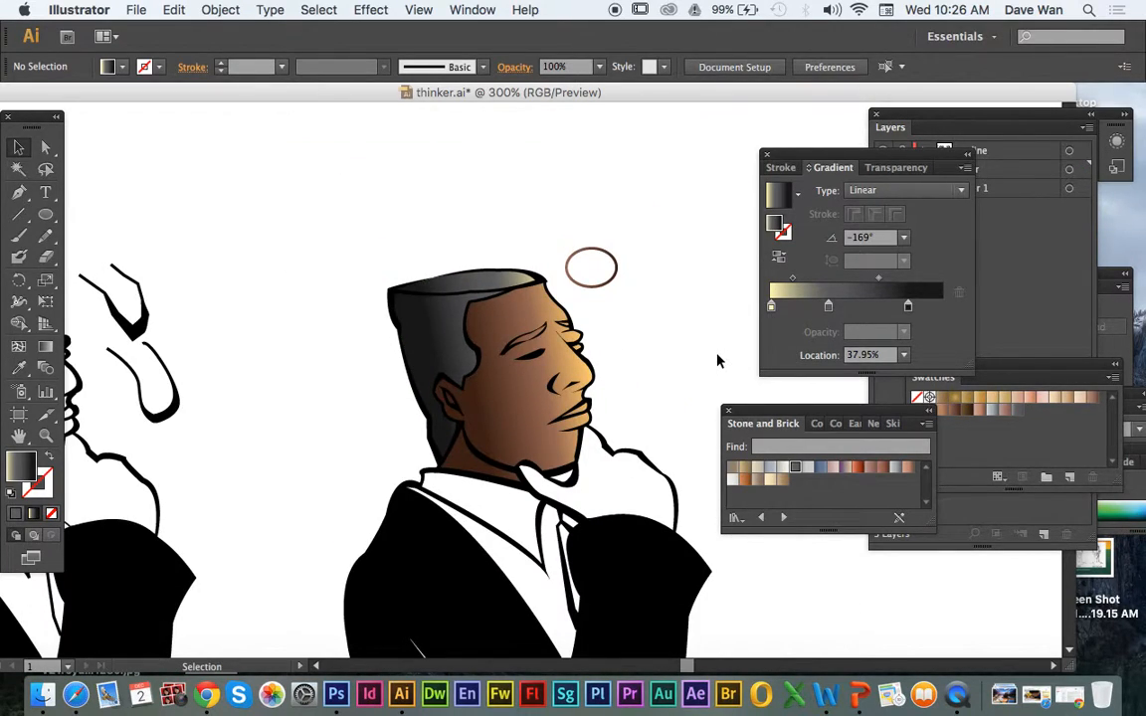
left_click(594, 286)
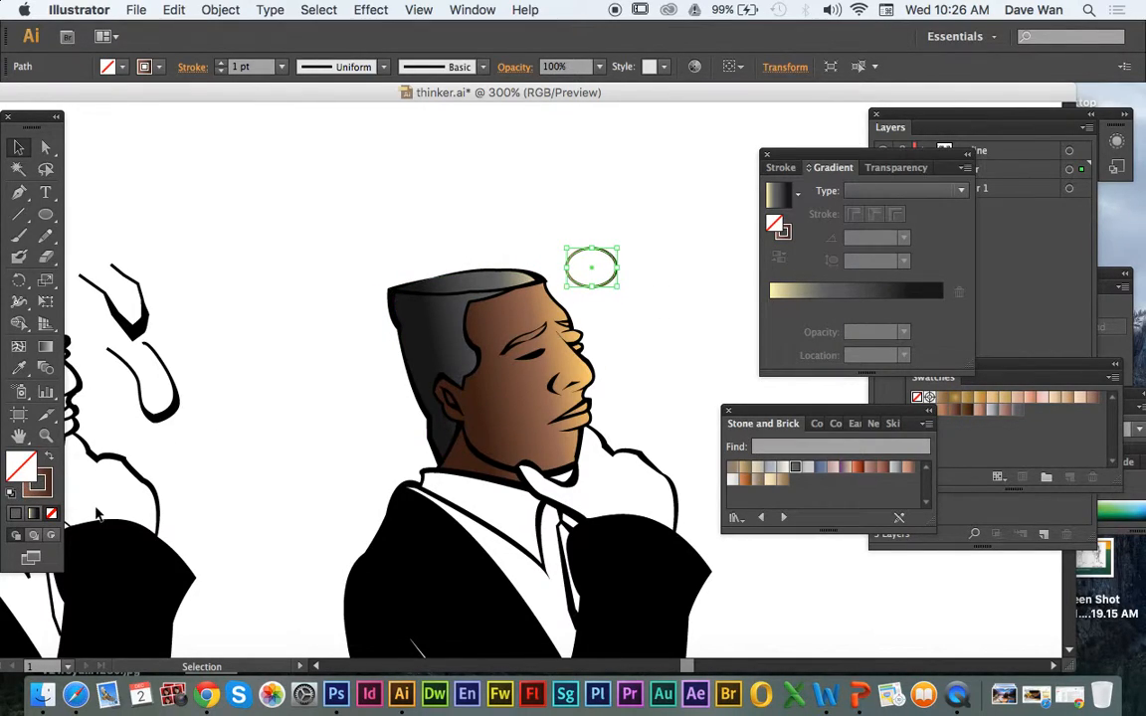
left_click(20, 370)
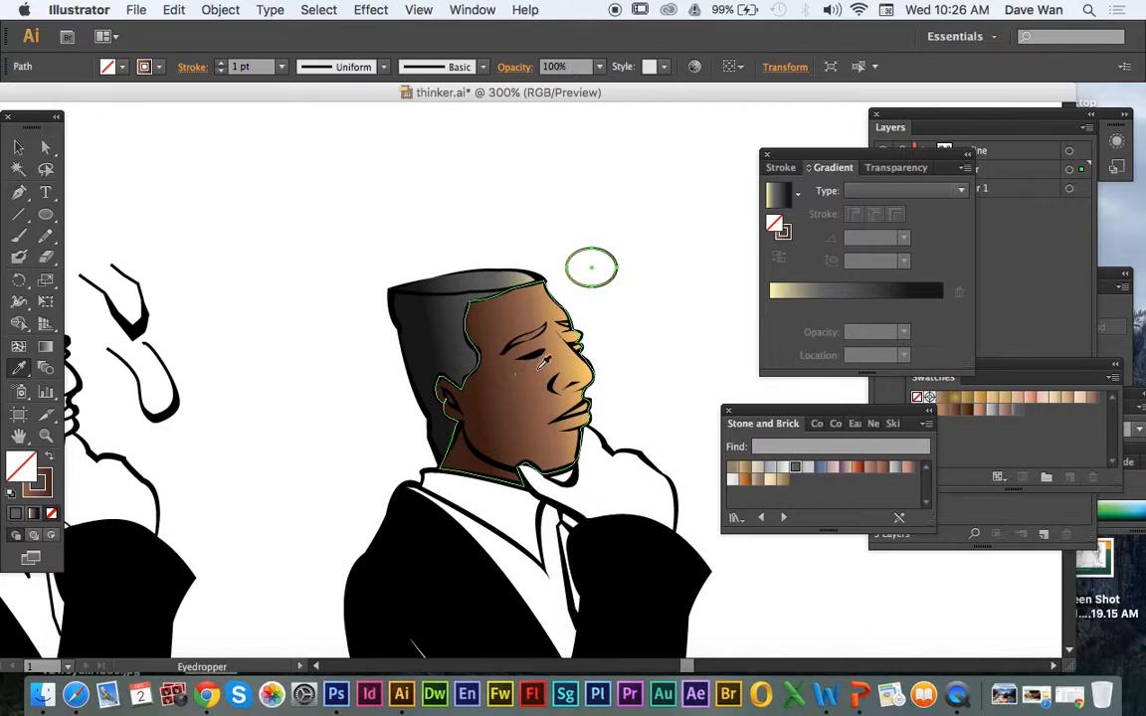
left_click(520, 333)
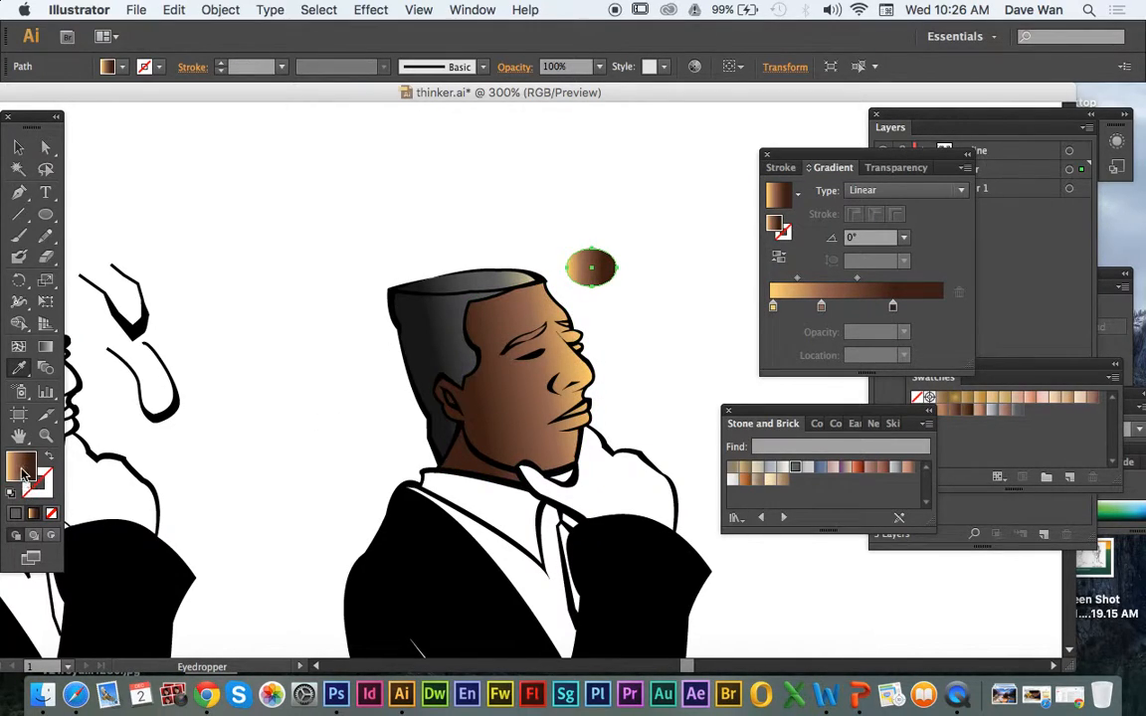
- Simplify the ellipse's gradient by moving its brown stop to 100% and removing the dark stop, then deselect the ellipse
double_click(22, 469)
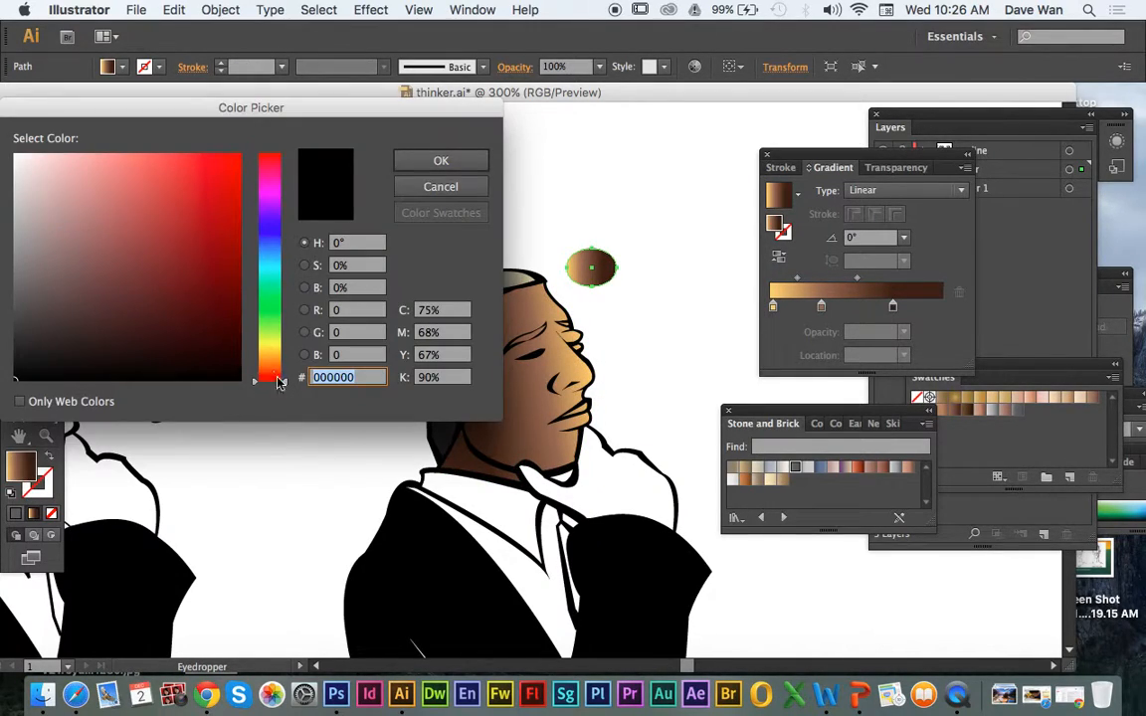
left_click(444, 188)
left_click_drag(820, 307, 965, 306)
left_click(894, 307)
left_click_drag(894, 307, 897, 348)
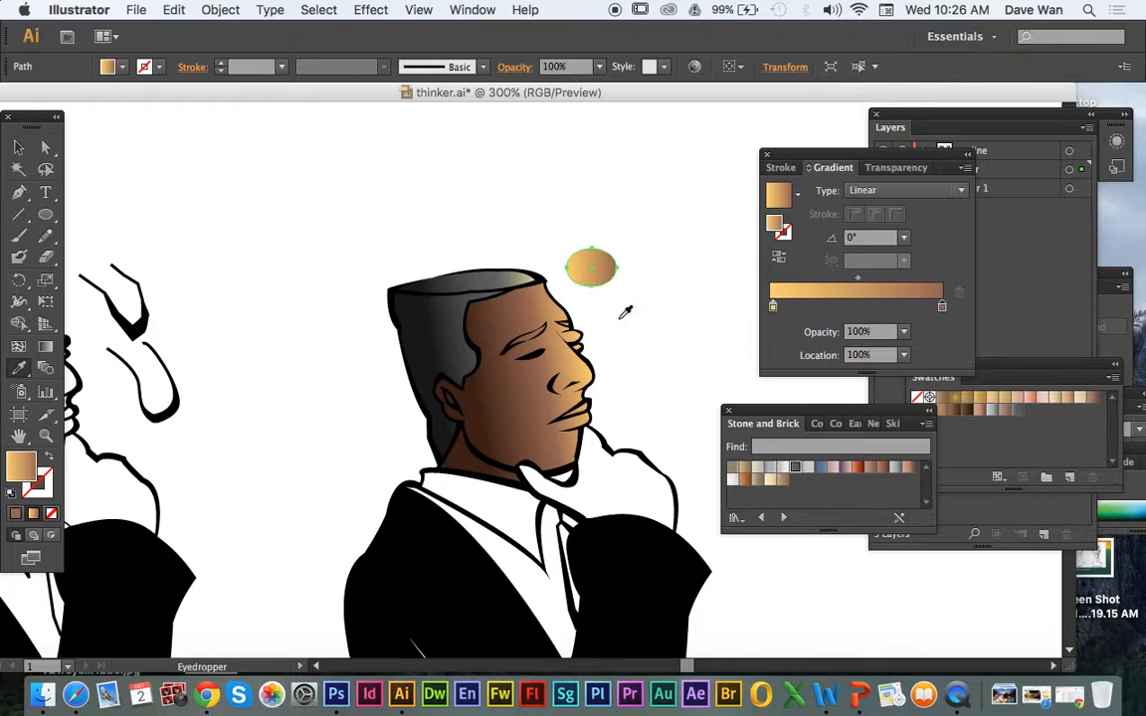
left_click(656, 326)
key("super+z")
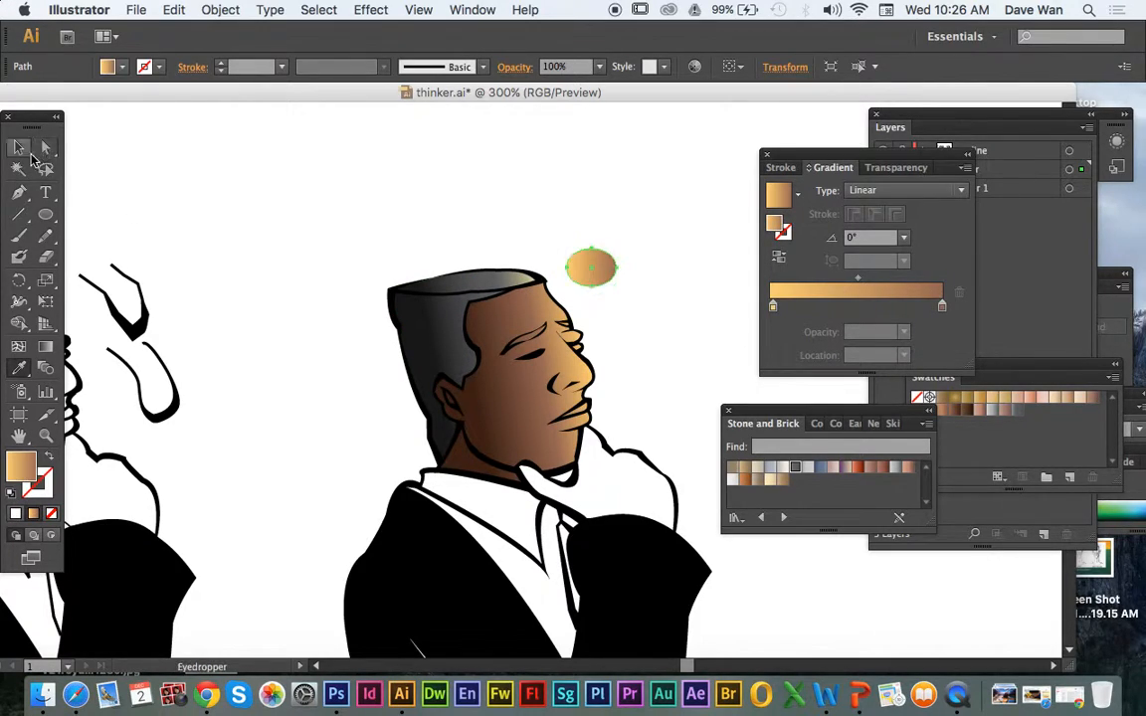
left_click(19, 149)
left_click(238, 201)
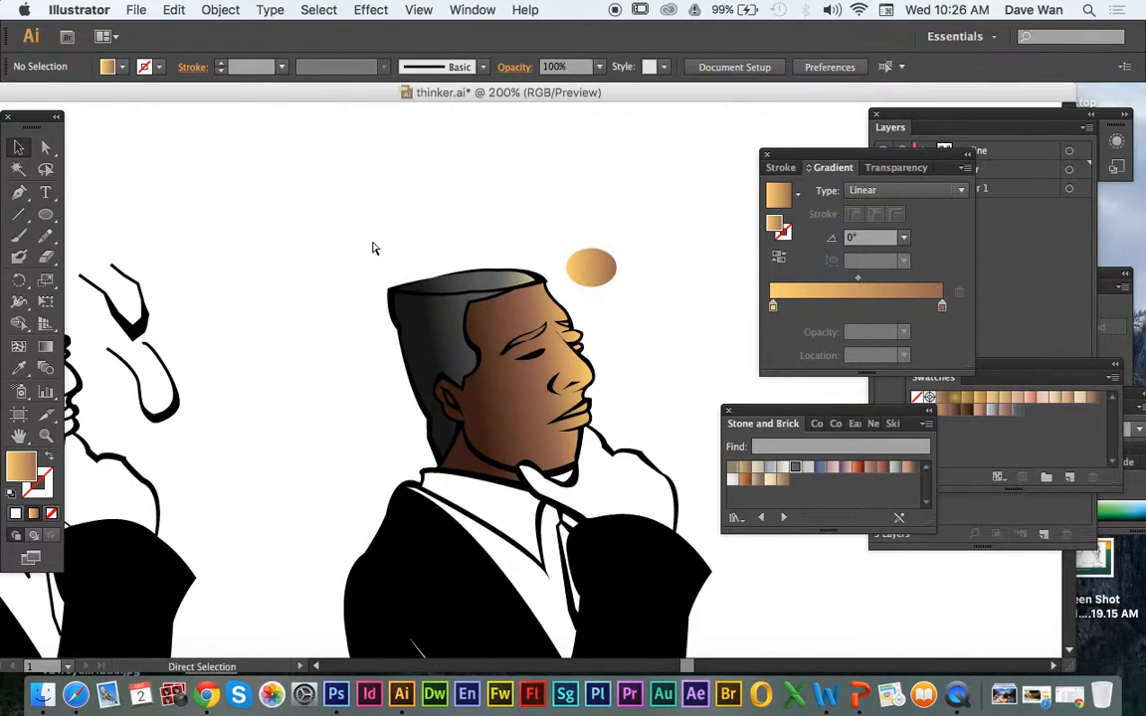
key("super+minus")
left_click_drag(277, 438, 279, 340)
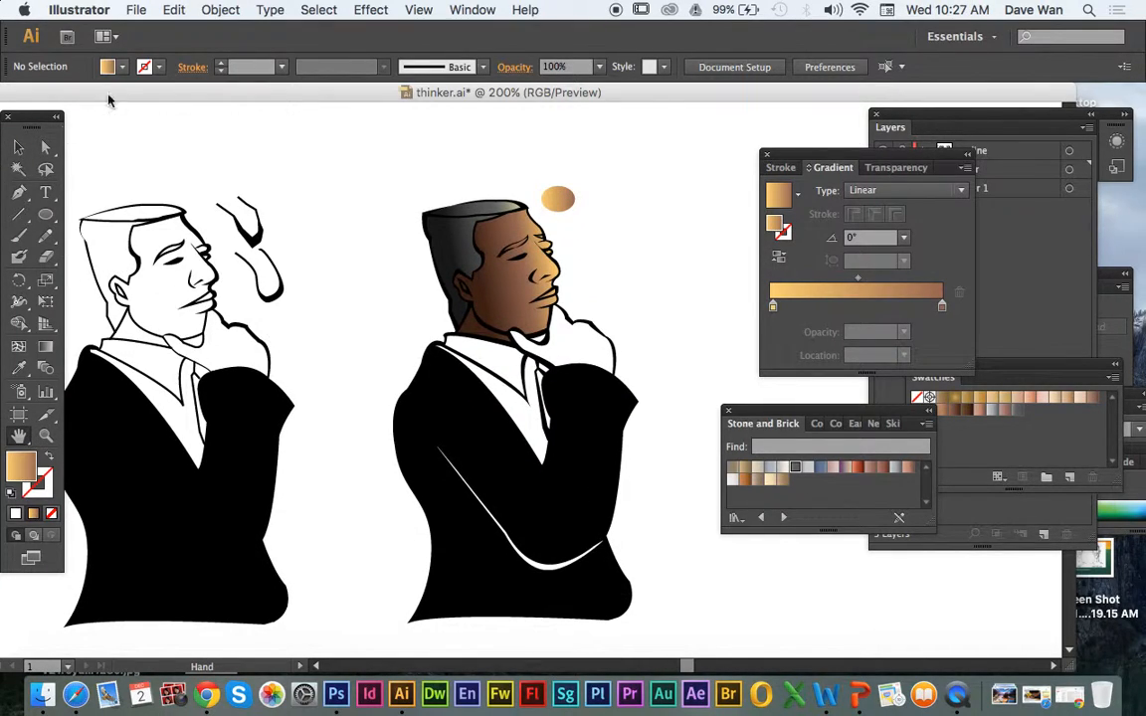